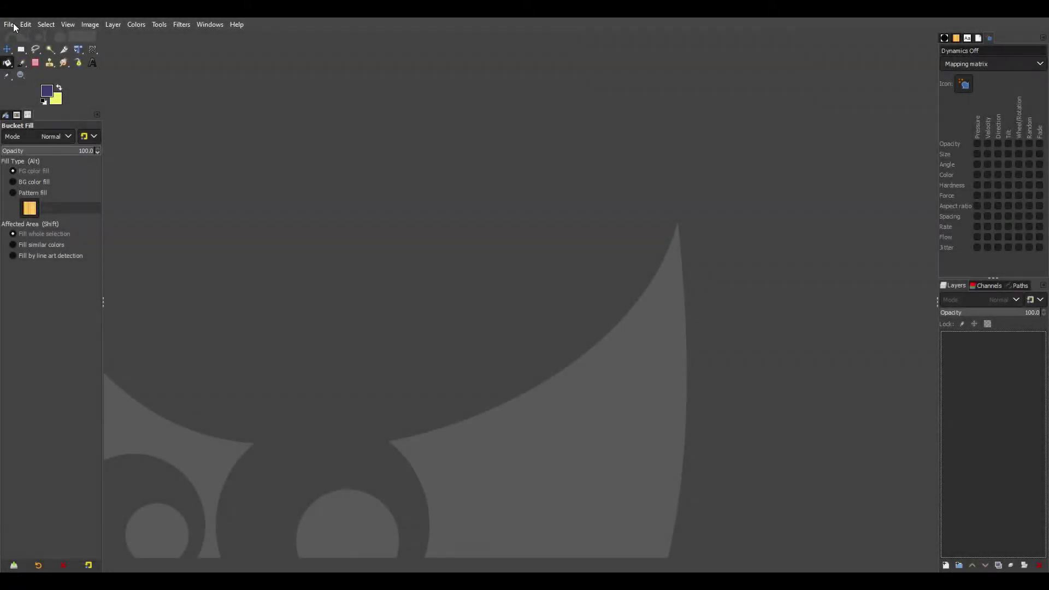
Create a new 512×512 image in GIMP
left_click(14, 28)
left_click(22, 38)
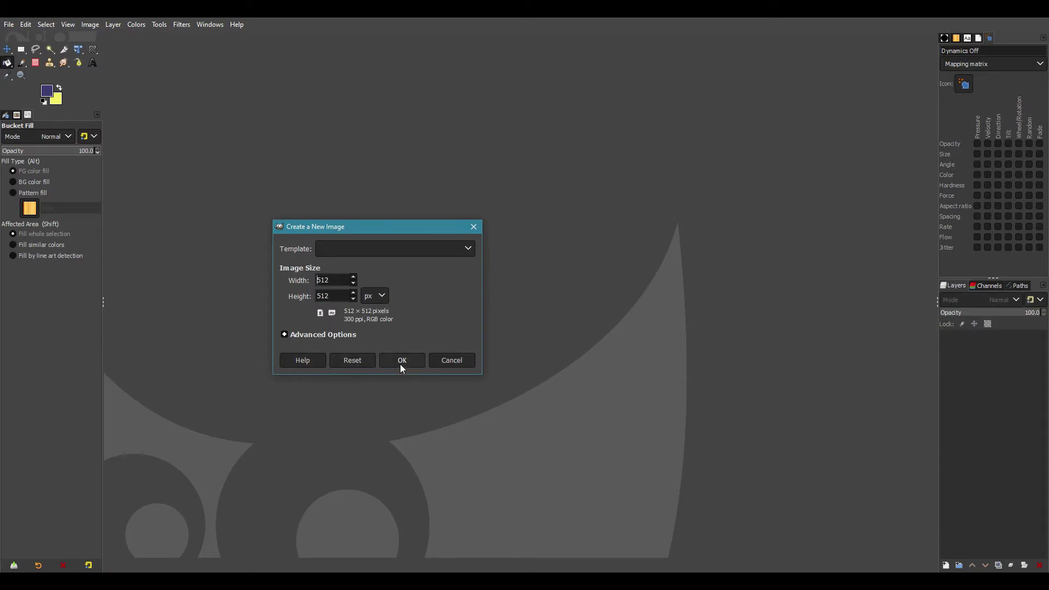
left_click(401, 361)
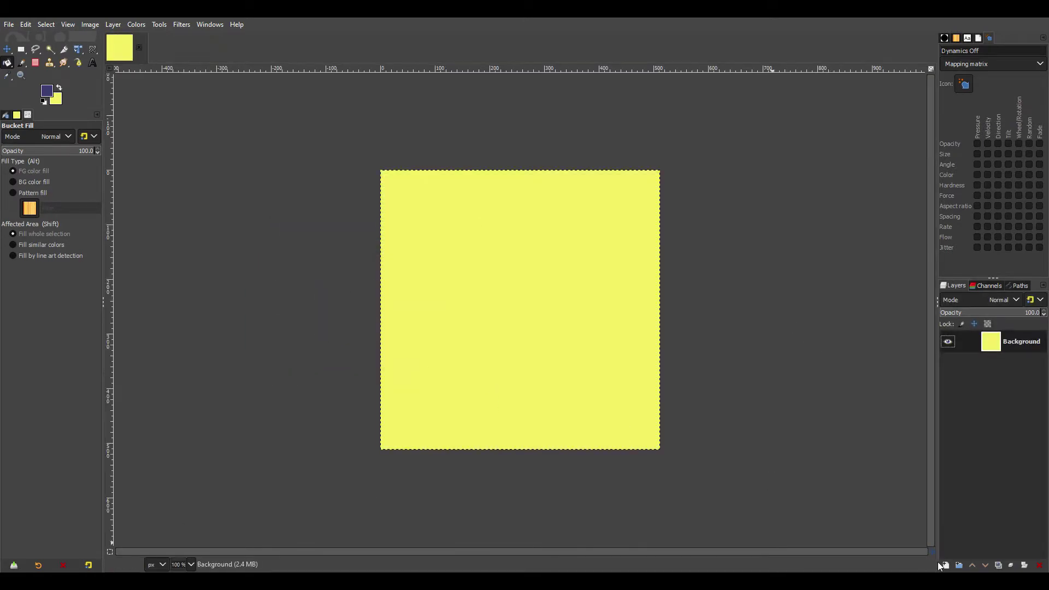
Add a transparent layer named 'pixel' and hide the yellow Background layer
left_click(946, 566)
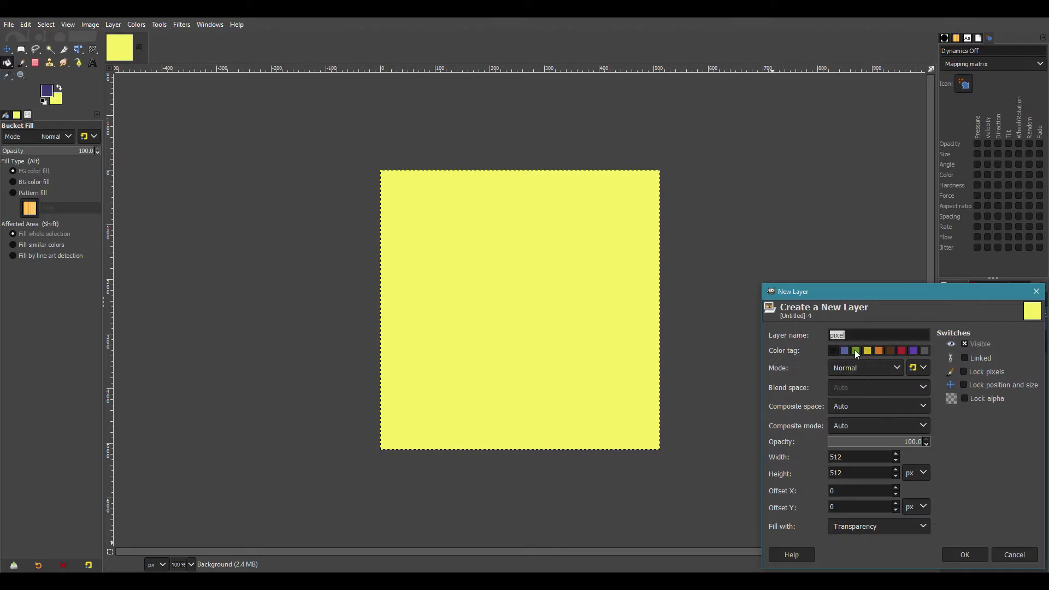
left_click(970, 561)
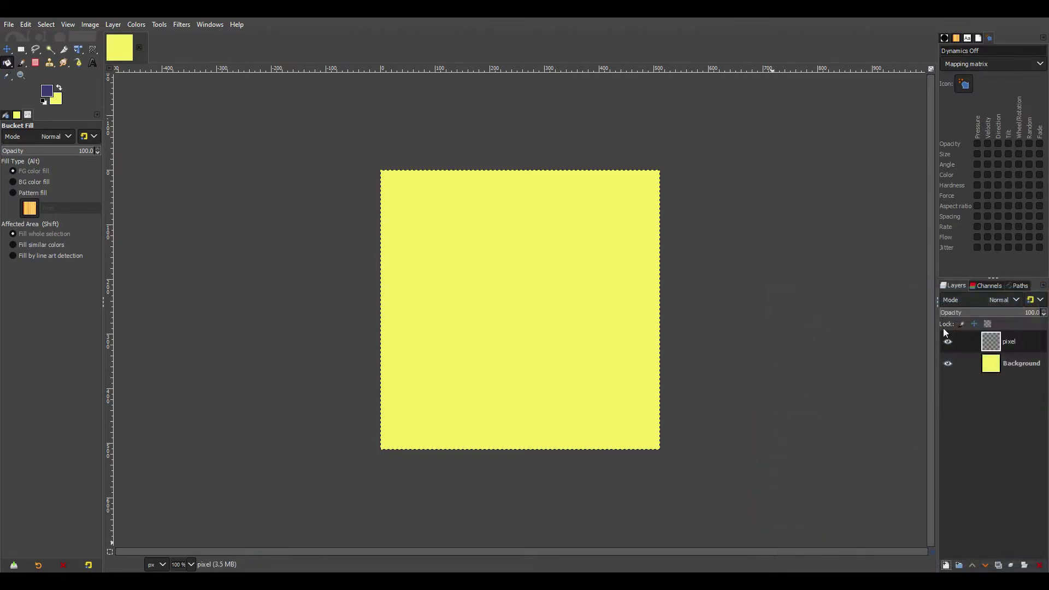
left_click(947, 359)
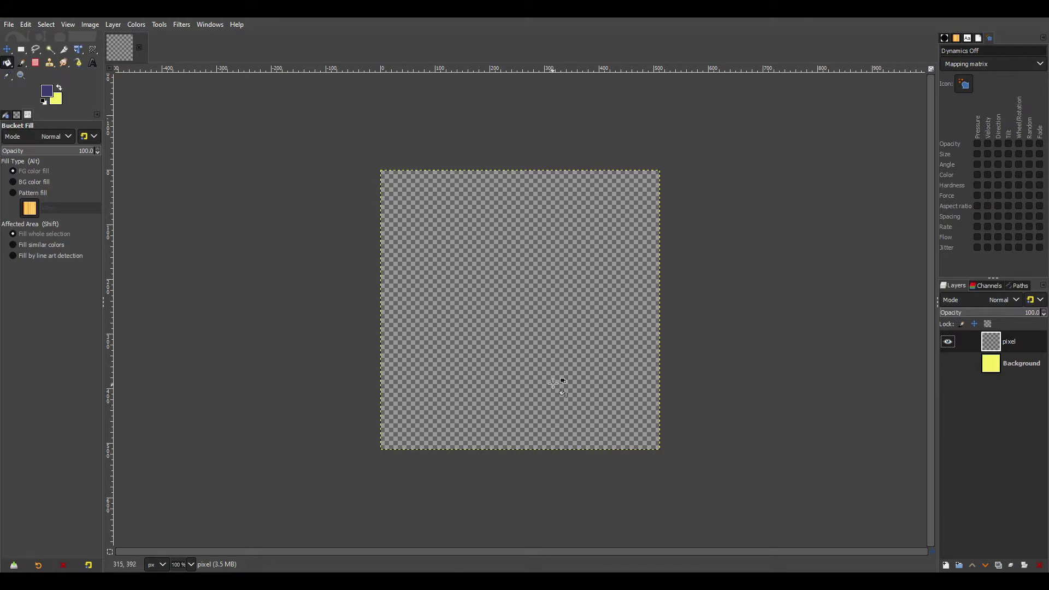
Set the image grid spacing to 64 pixels
scroll(553, 353, "up", 1)
scroll(550, 314, "up", 2)
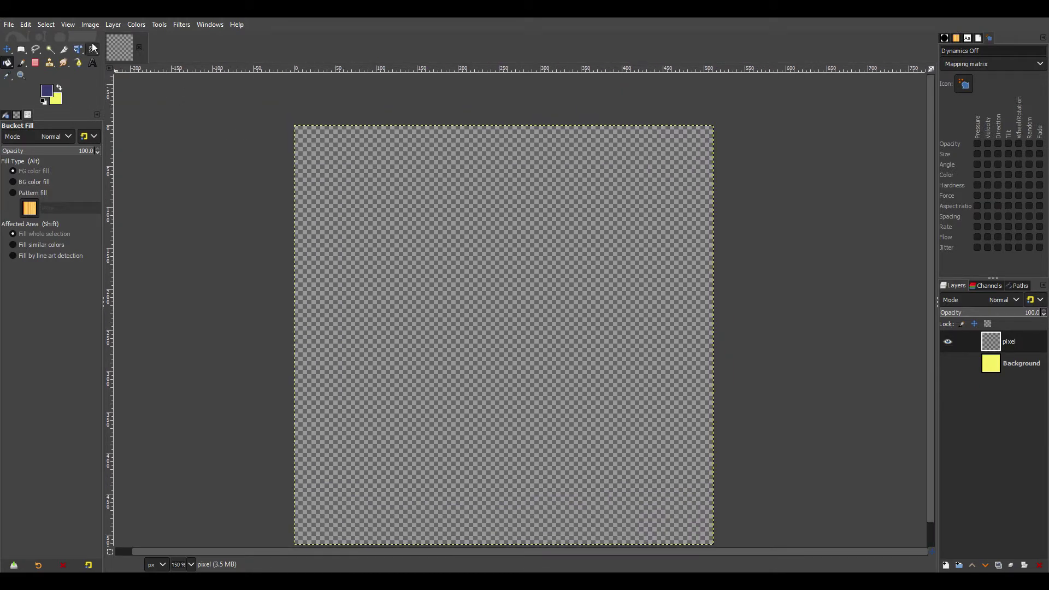
left_click(92, 24)
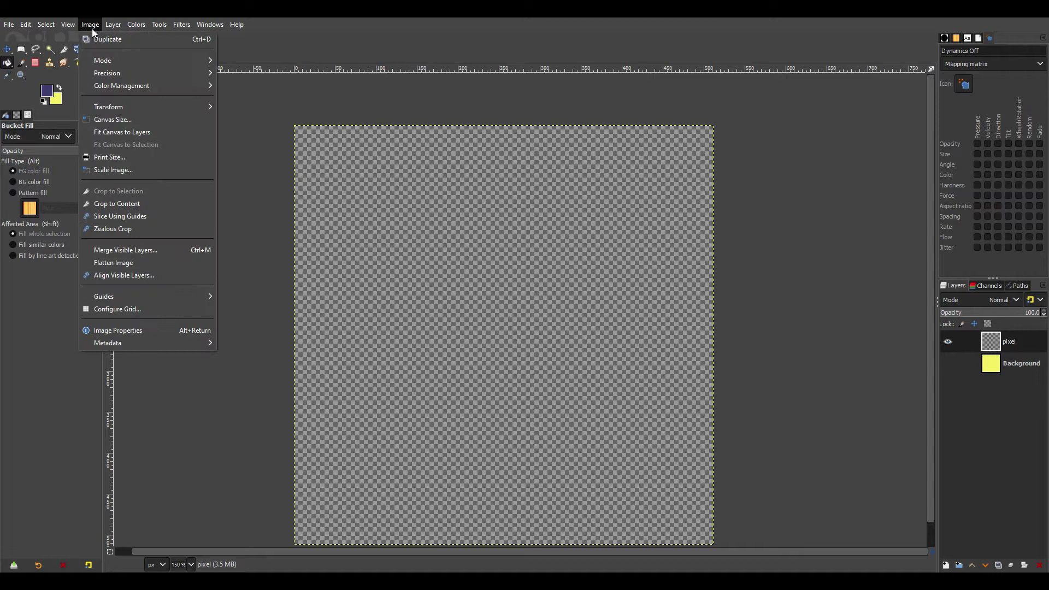
left_click(114, 307)
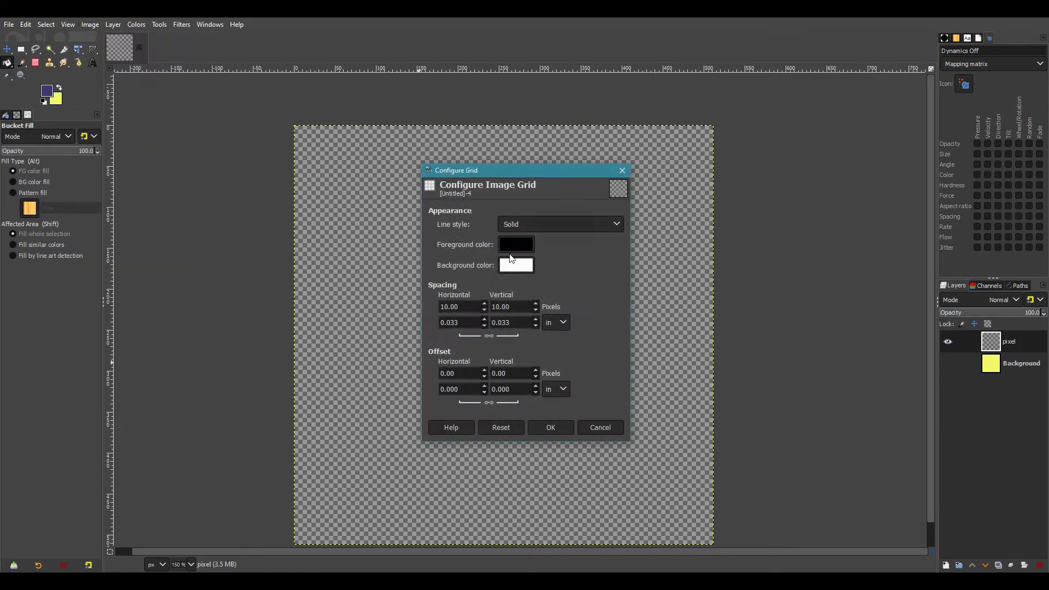
left_click(473, 308)
type("64")
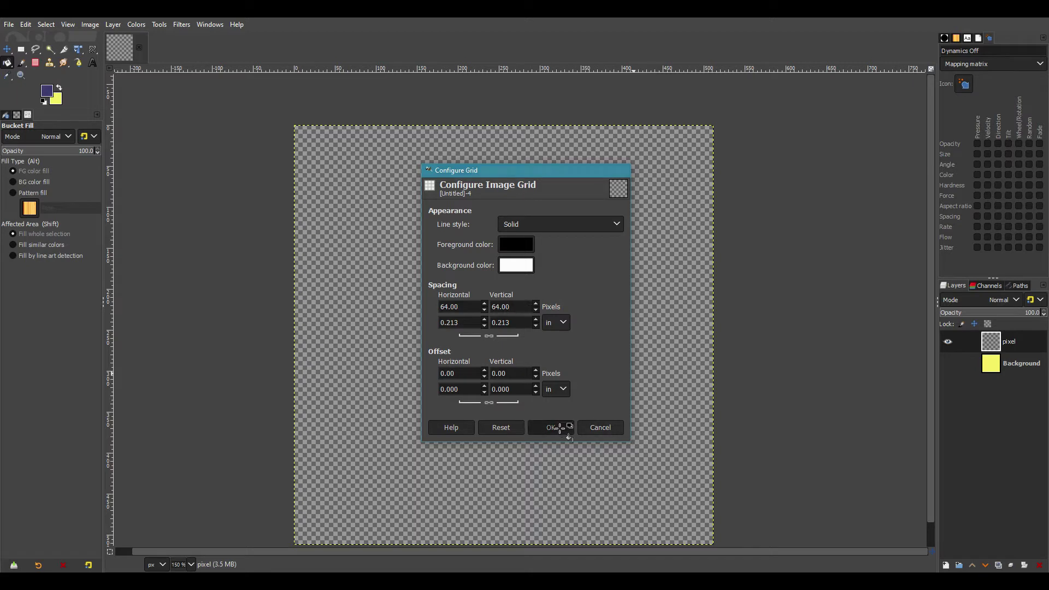
left_click(565, 428)
Show the grid over the canvas
left_click(67, 24)
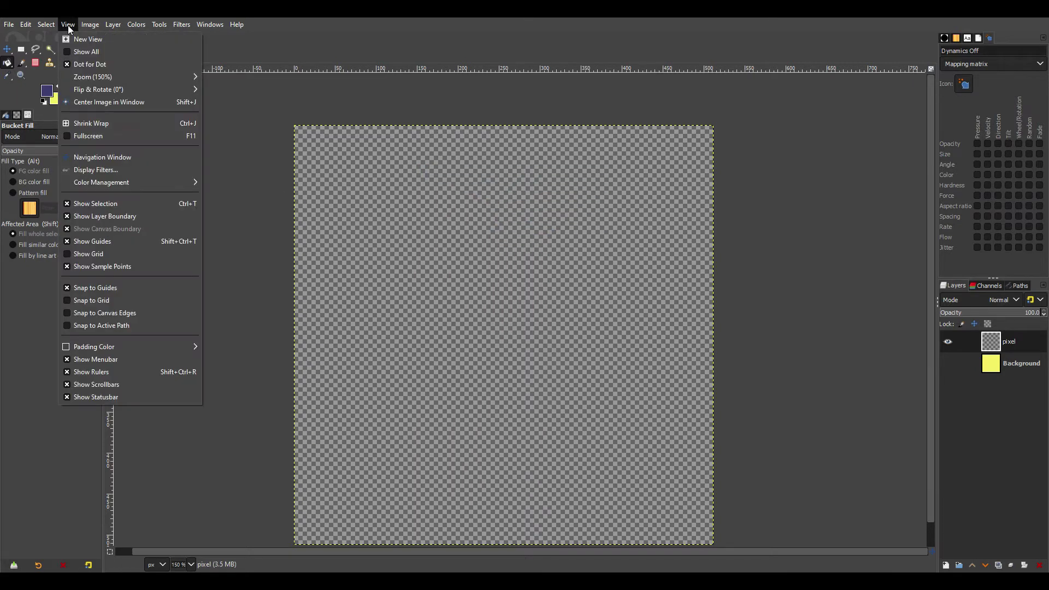
left_click(68, 255)
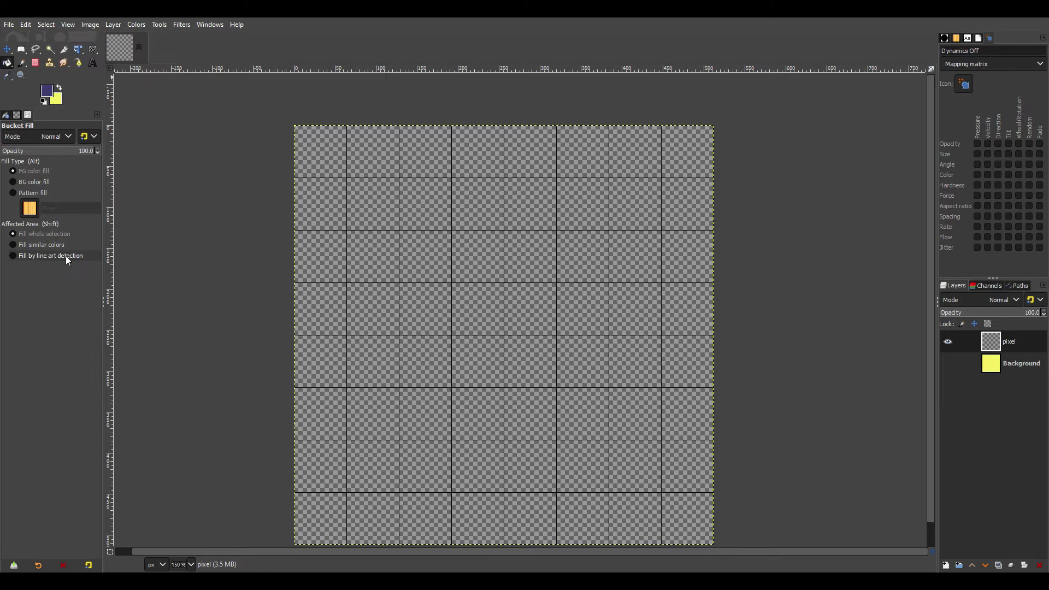
scroll(448, 462, "up", 3)
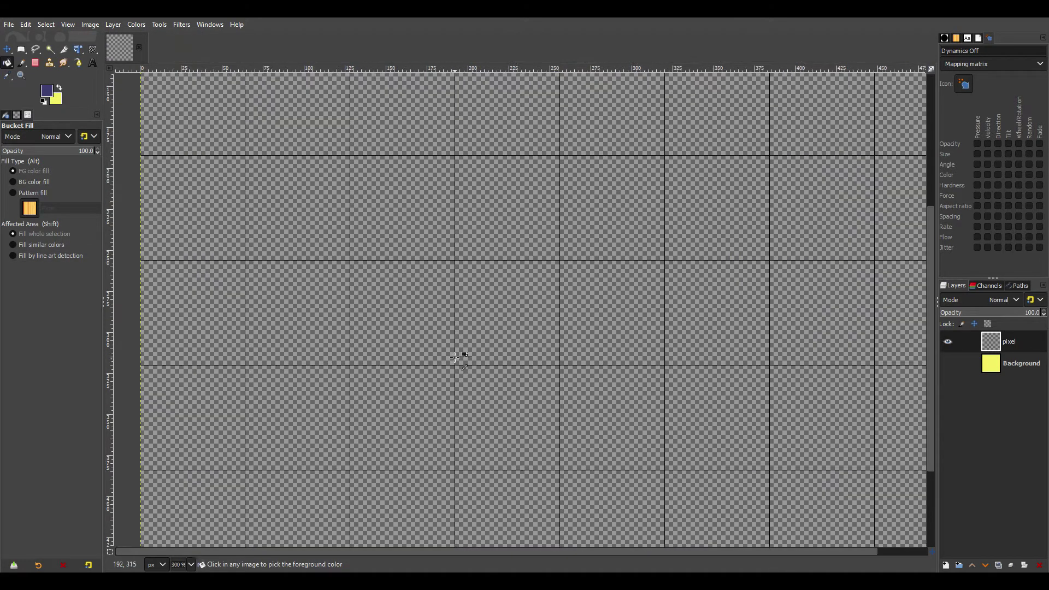
scroll(457, 357, "up", 3)
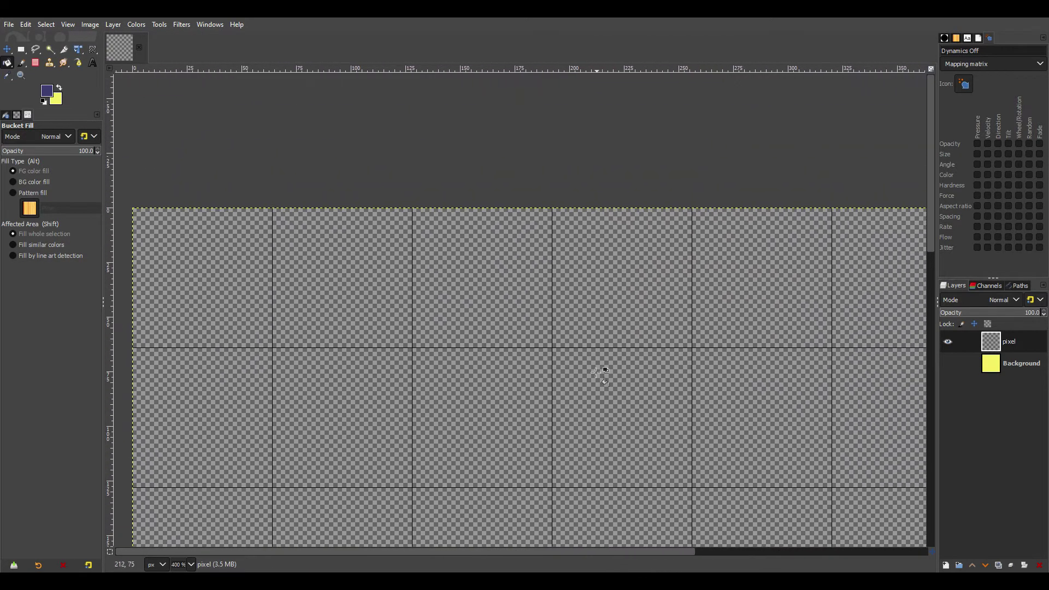
scroll(599, 372, "down", 4)
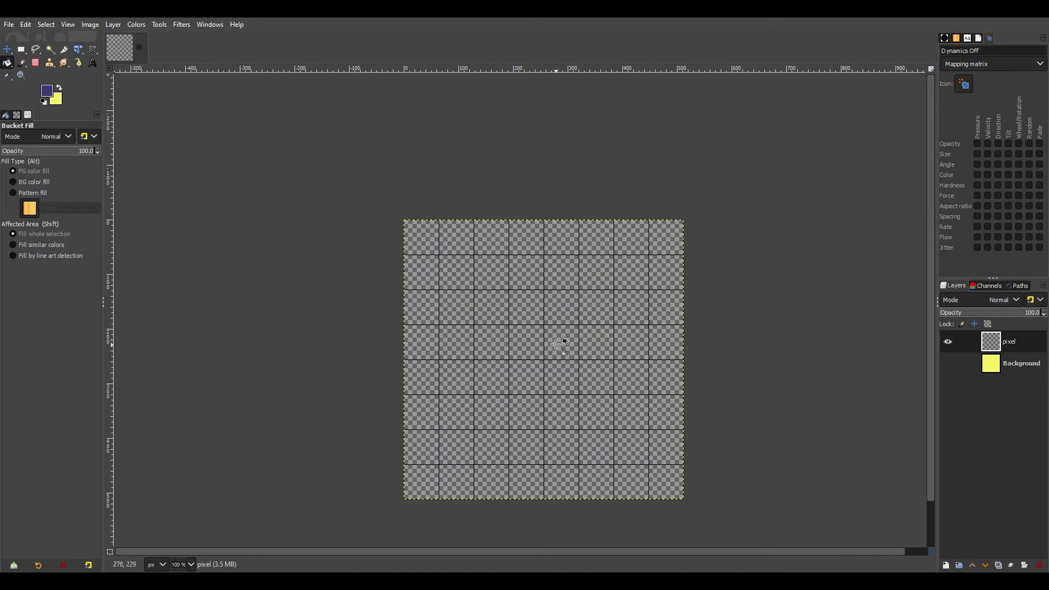
scroll(534, 312, "up", 4)
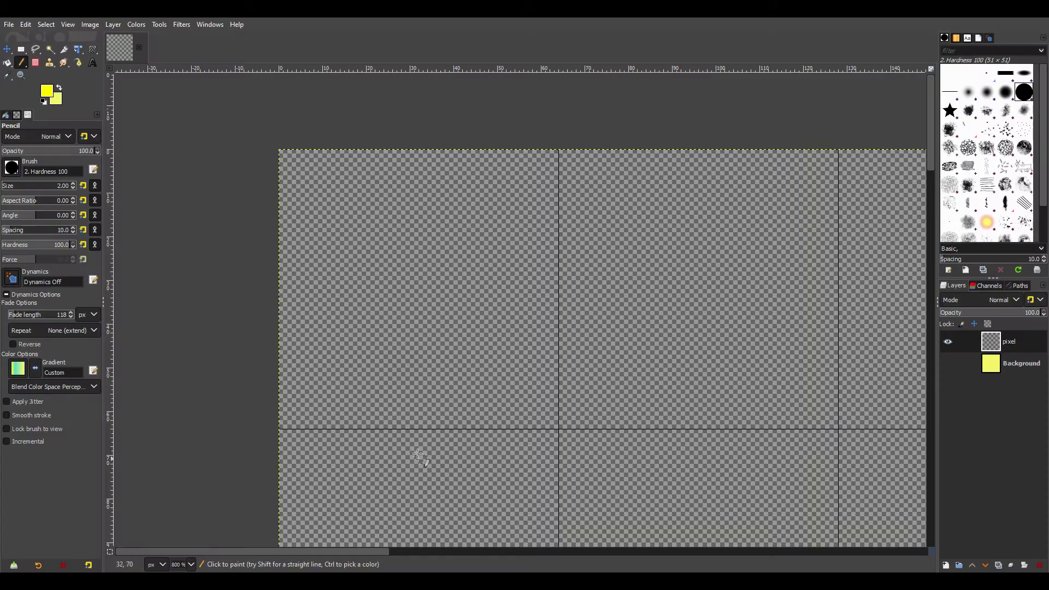
Change the grid spacing from 64 to 16 pixels
left_click(90, 25)
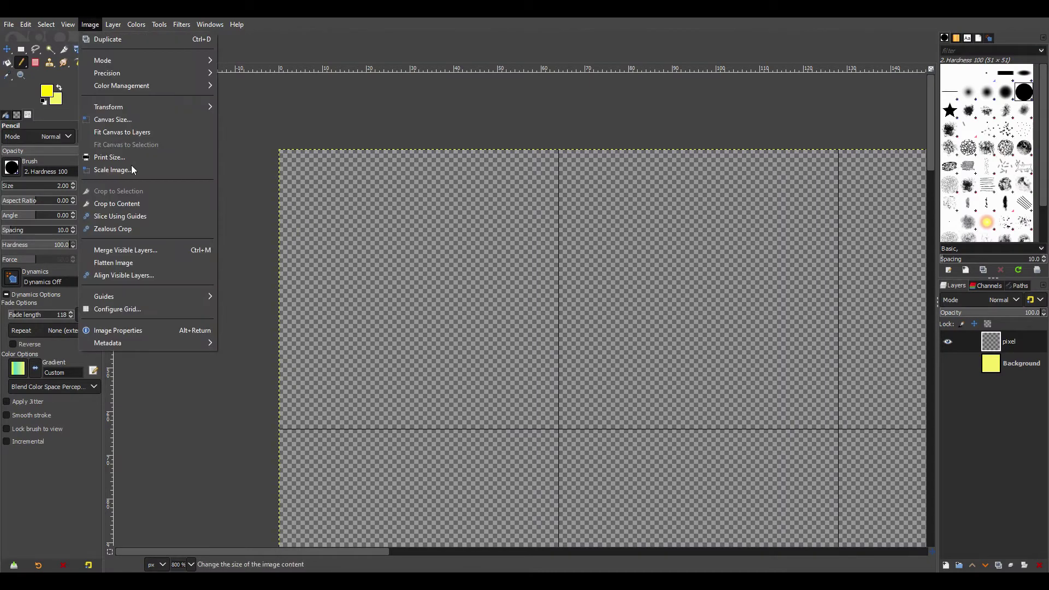
left_click(123, 308)
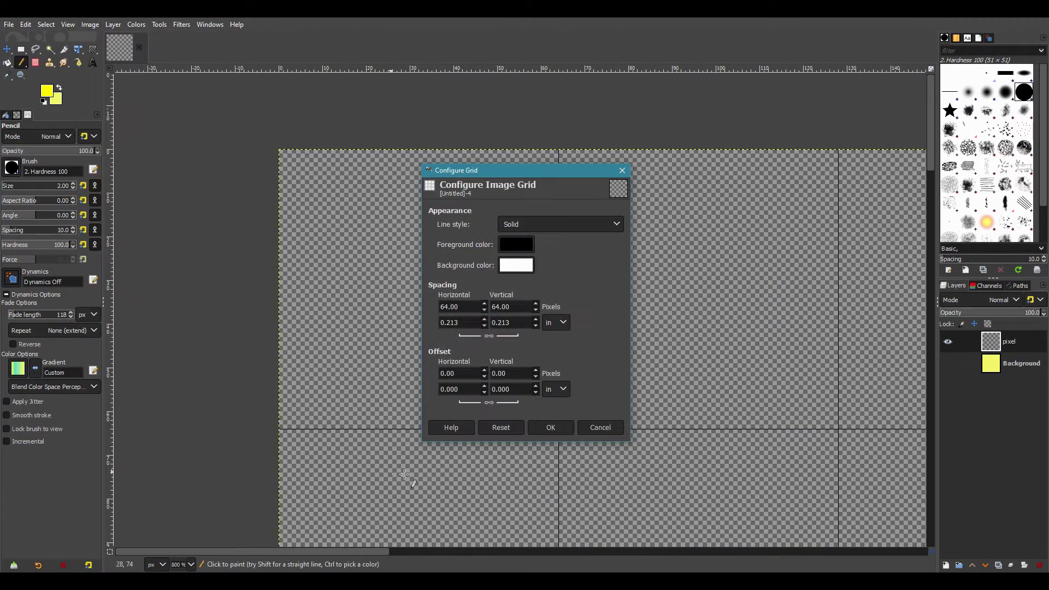
left_click(445, 306)
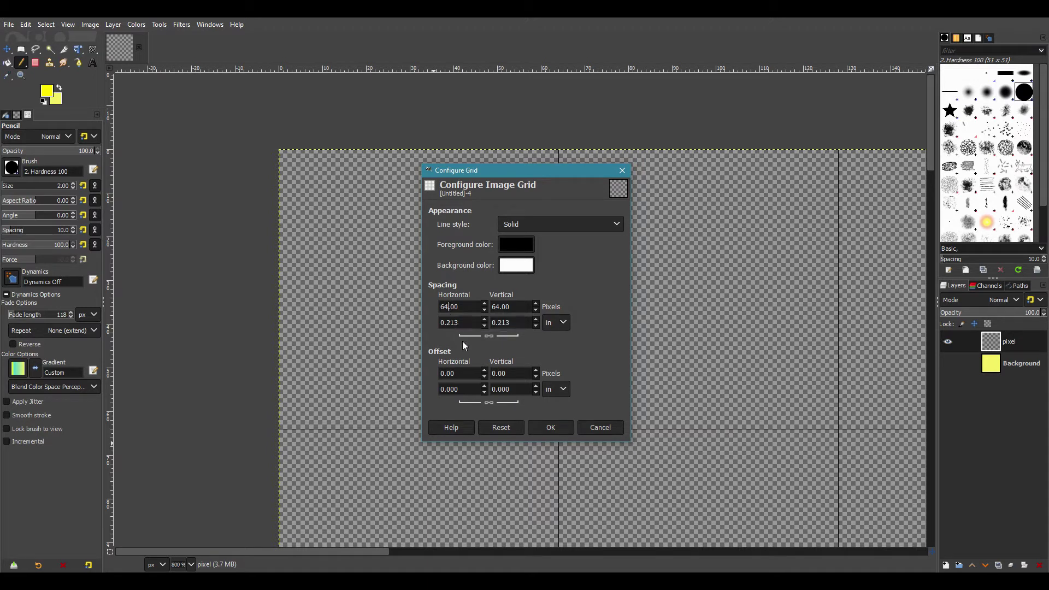
key("BackSpace")
key("BackSpace")
type("16")
key("Return")
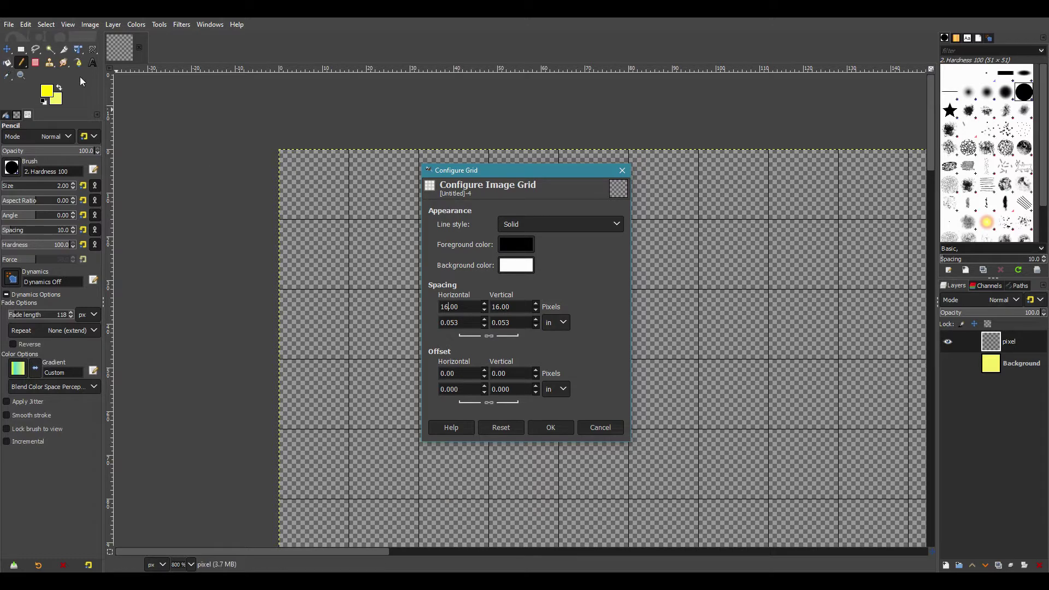
left_click(552, 427)
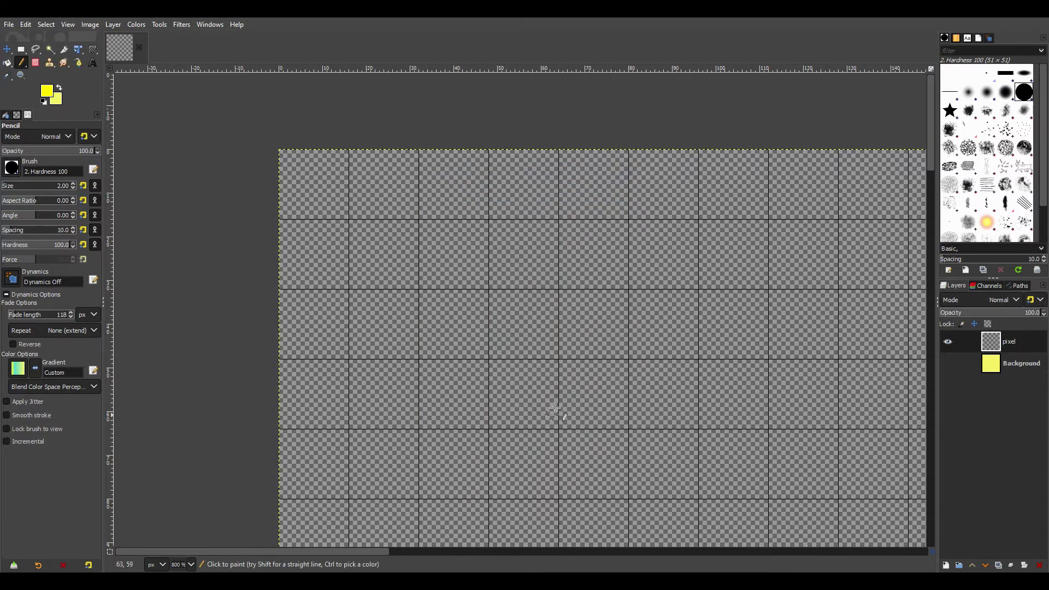
Scroll the view to the top-left corner of the canvas
scroll(565, 340, "down", 5)
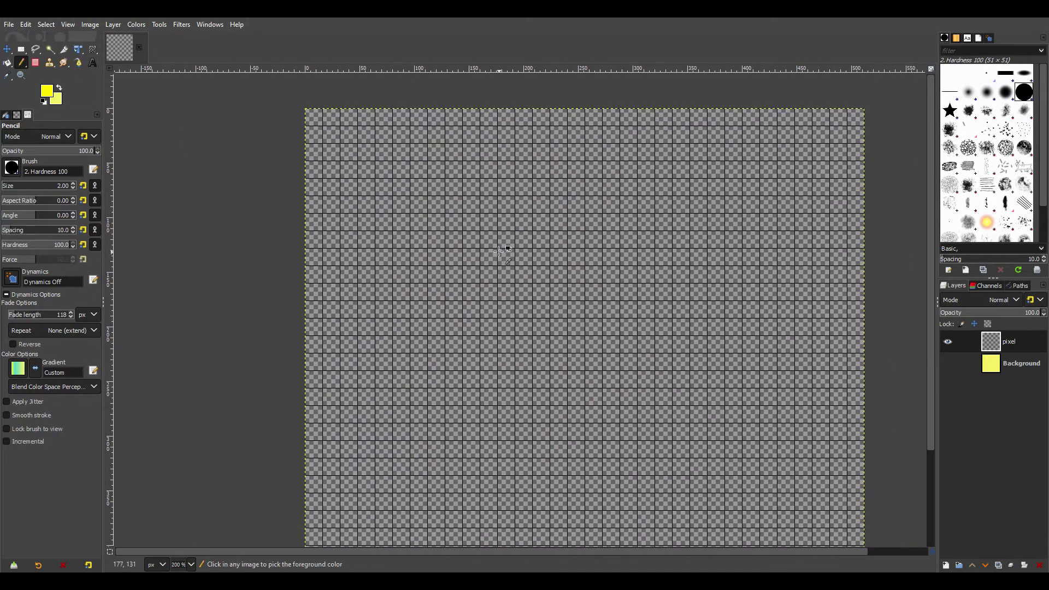
scroll(536, 304, "down", 2)
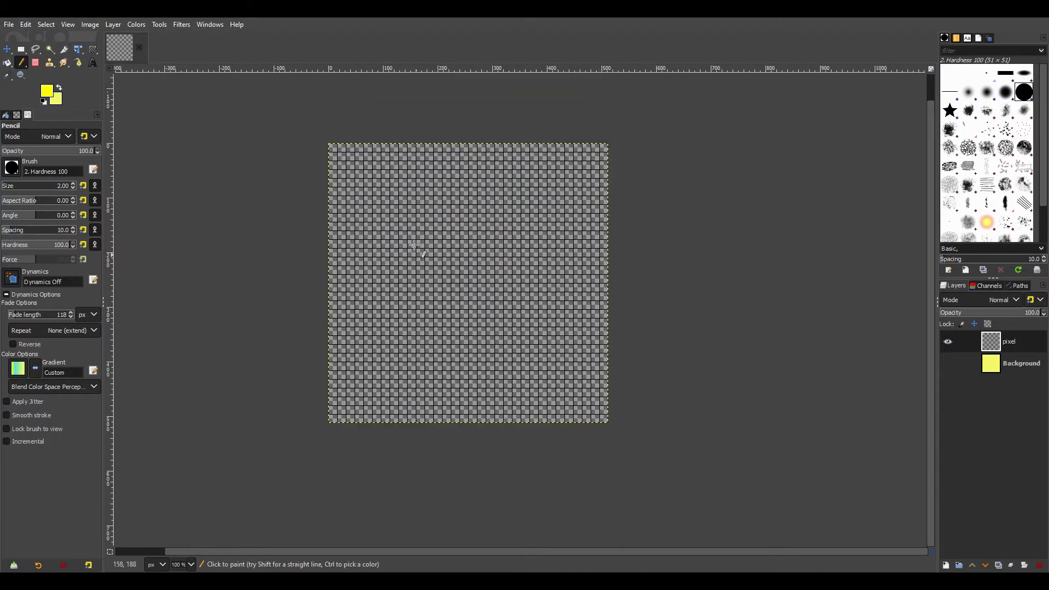
scroll(394, 295, "up", 8)
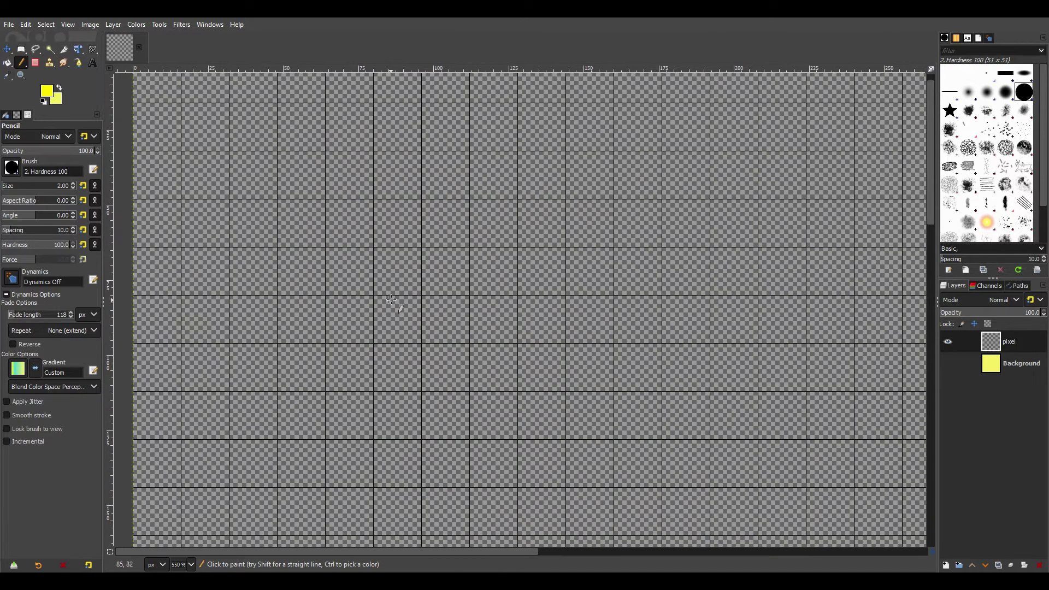
scroll(496, 381, "up", 10)
scroll(538, 421, "left", 8)
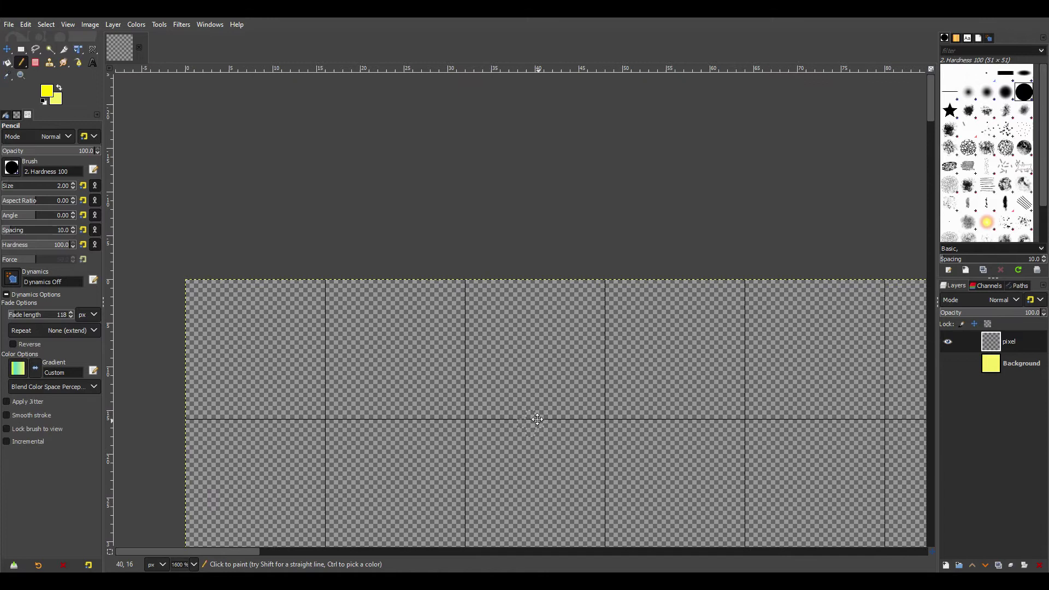
scroll(388, 398, "up", 4)
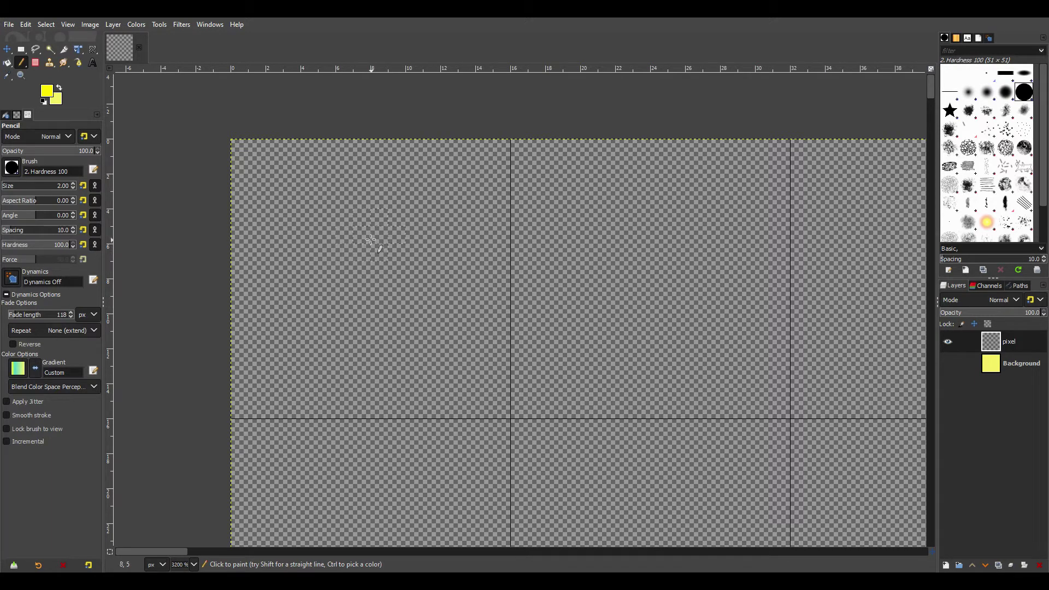
Paint a yellow blob in the top-left cell, then stamp a round 13-px pencil circle over it
mouse_move(369, 240)
left_mouse_down()
mouse_move(330, 261)
mouse_move(328, 316)
mouse_move(349, 331)
mouse_move(383, 327)
mouse_move(397, 307)
mouse_move(386, 270)
mouse_move(364, 260)
mouse_move(371, 292)
mouse_move(353, 275)
mouse_move(384, 251)
mouse_move(399, 267)
mouse_move(384, 247)
mouse_move(341, 248)
mouse_move(349, 243)
mouse_move(374, 242)
mouse_move(309, 297)
left_mouse_up()
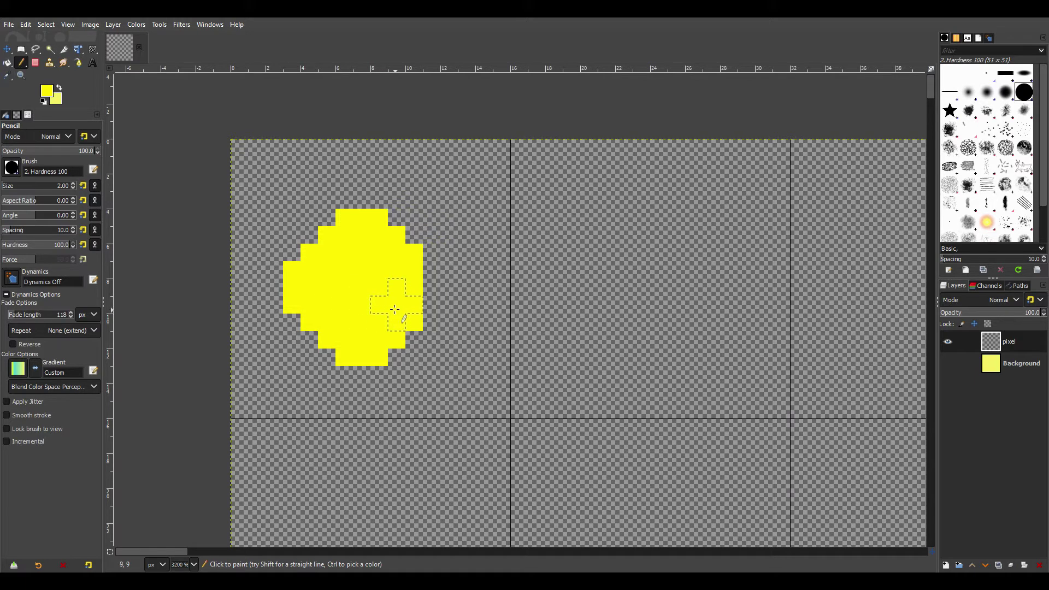
mouse_move(401, 308)
left_mouse_down()
mouse_move(415, 295)
mouse_move(409, 275)
left_mouse_up()
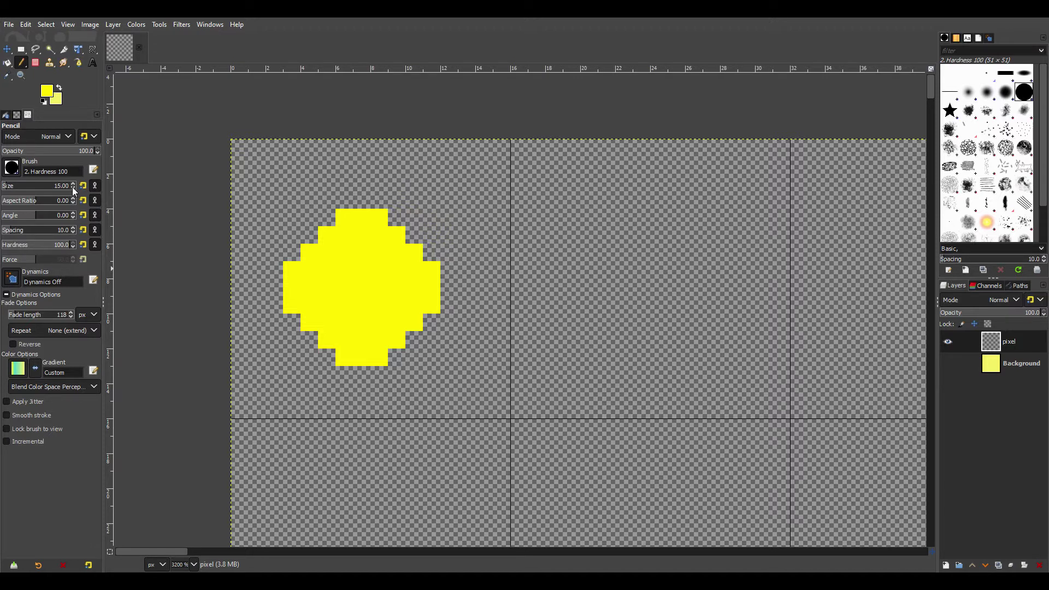
left_click(72, 188)
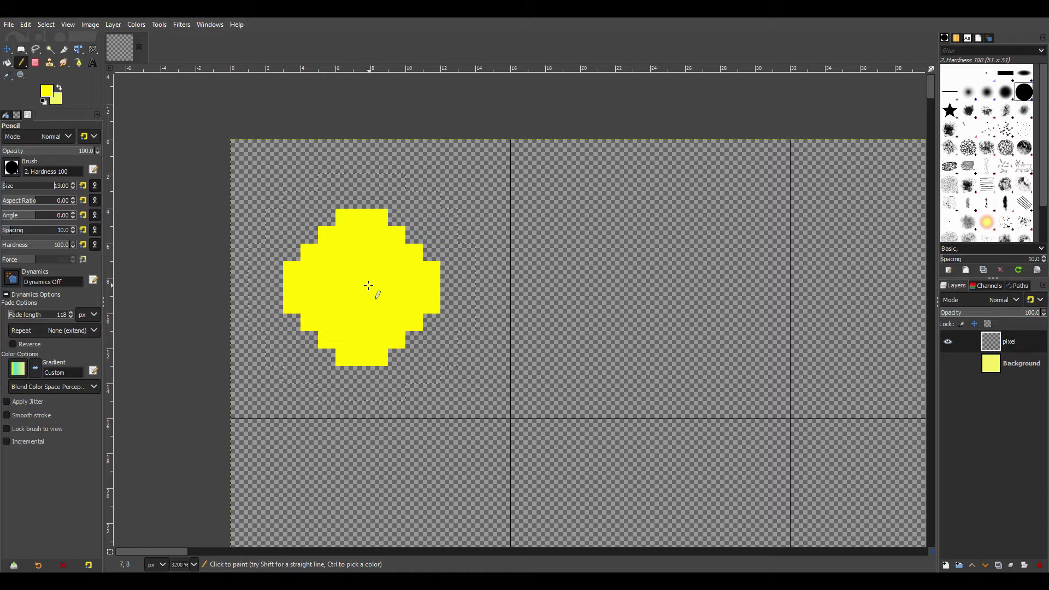
left_click(368, 285)
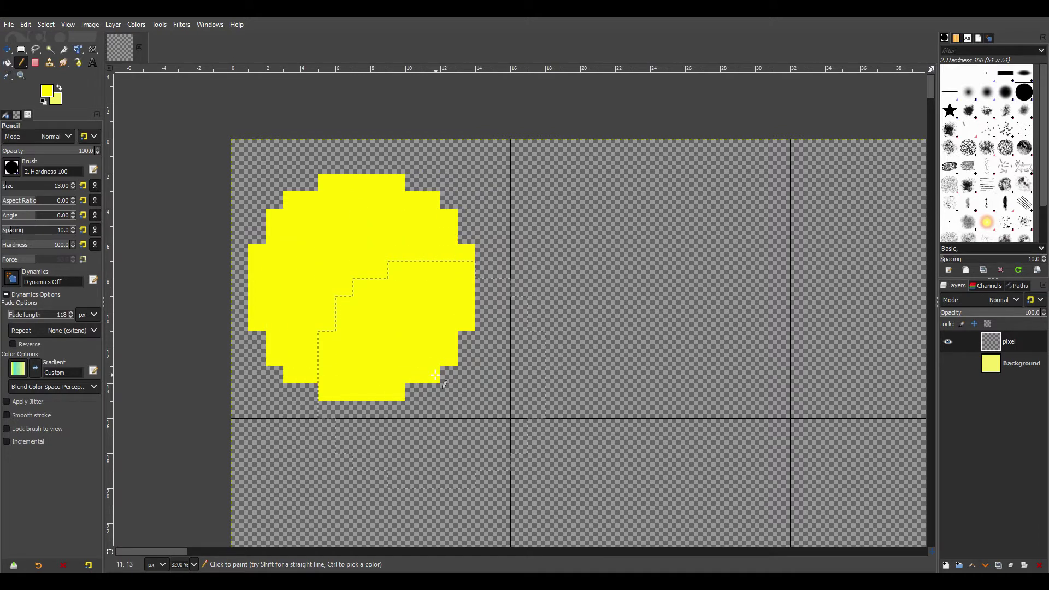
scroll(526, 212, "down", 8)
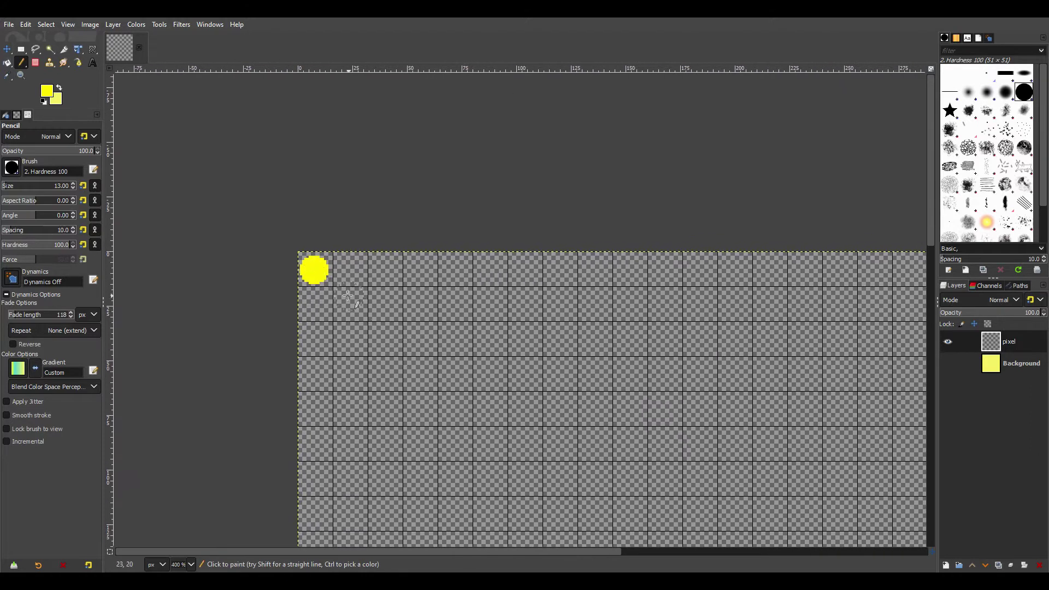
scroll(417, 370, "up", 4)
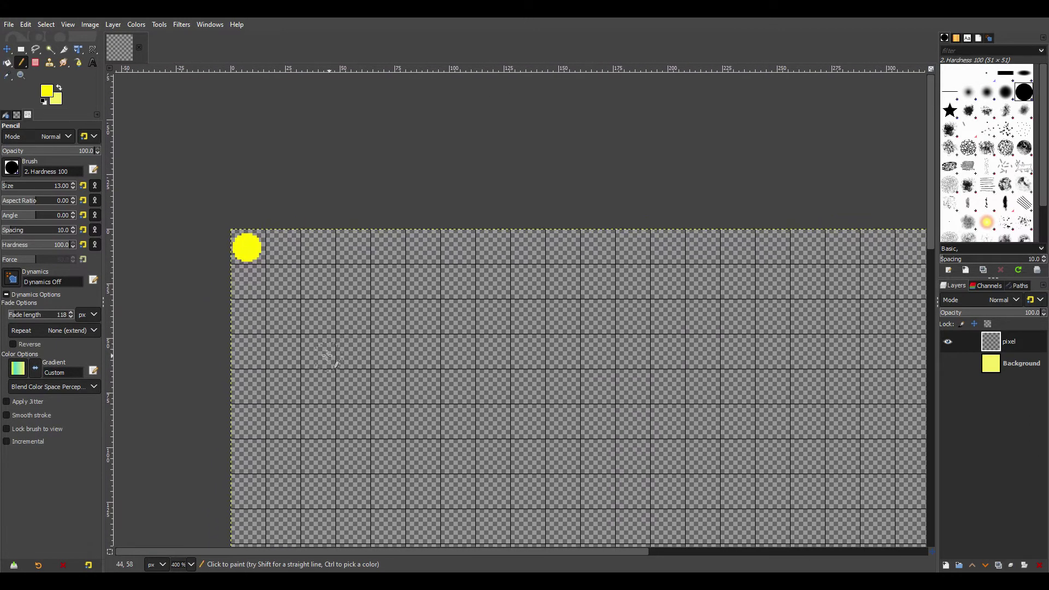
scroll(458, 382, "up", 2)
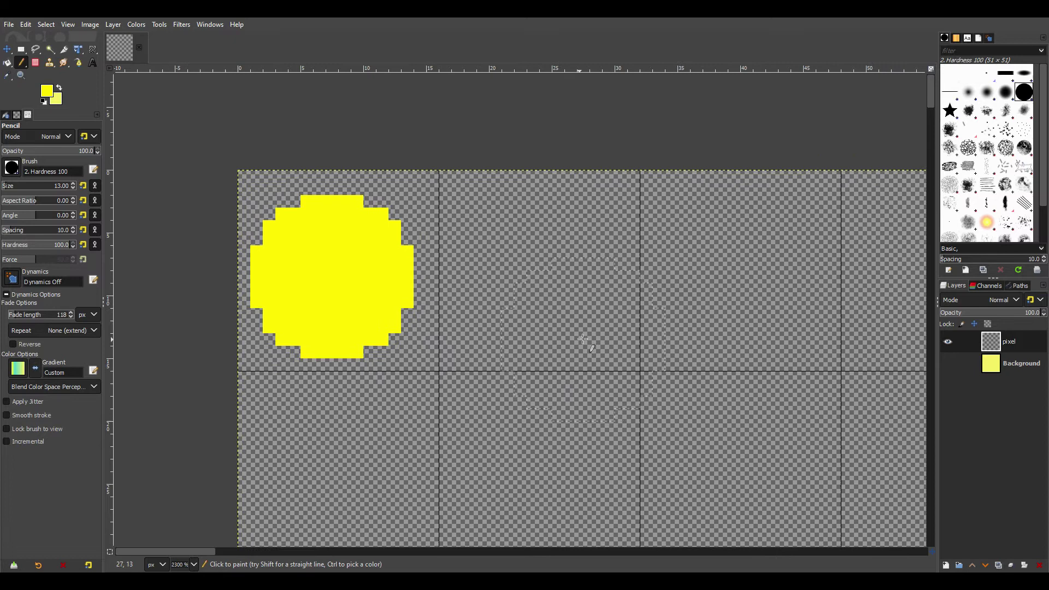
Stamp two more 13-px yellow circles in the second and third top-row cells
left_click_drag(365, 264, 455, 287)
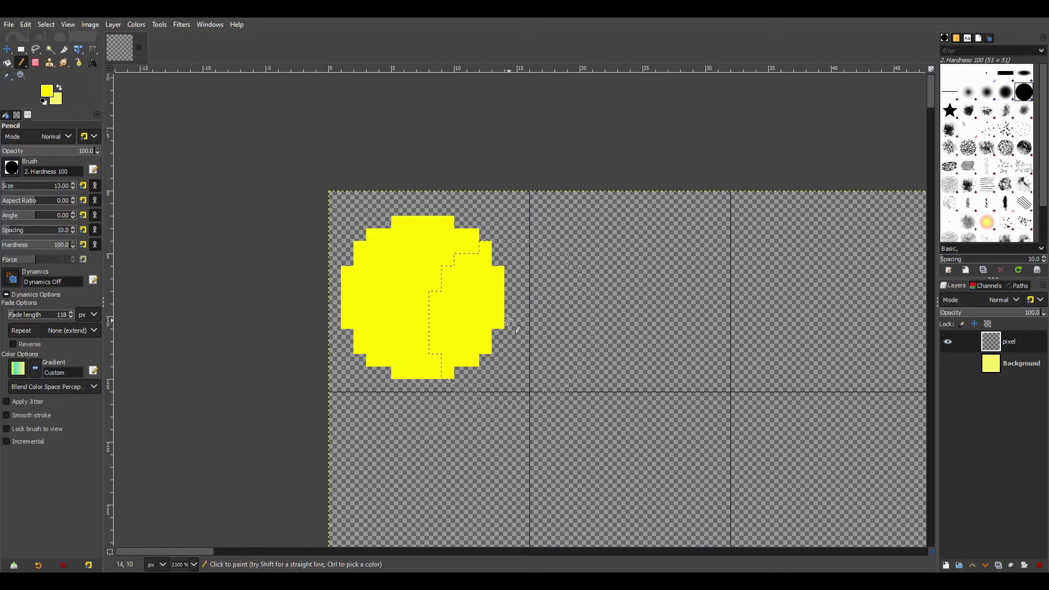
left_click(629, 297)
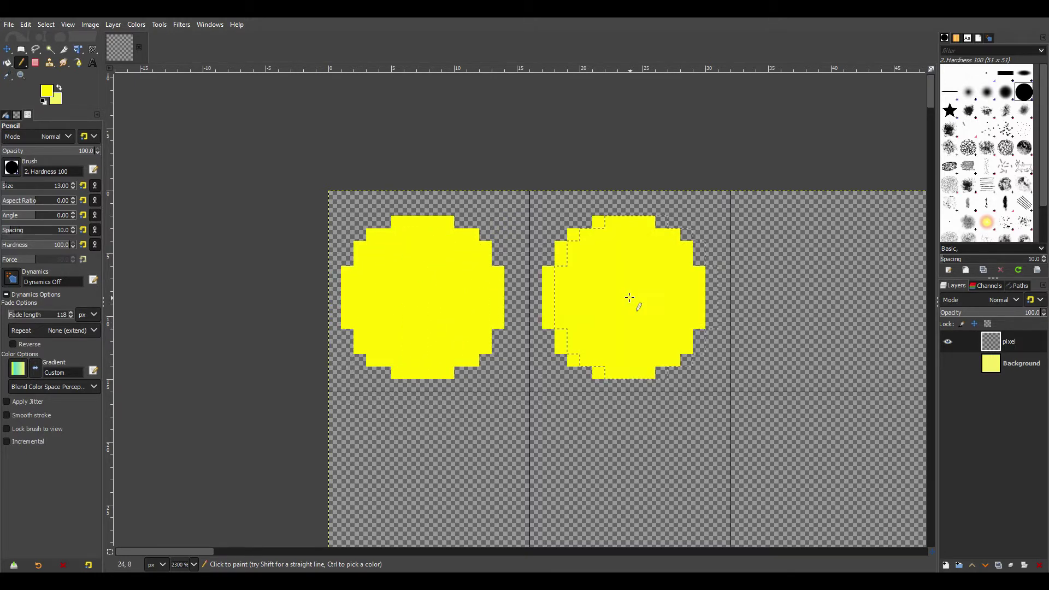
left_click(826, 292)
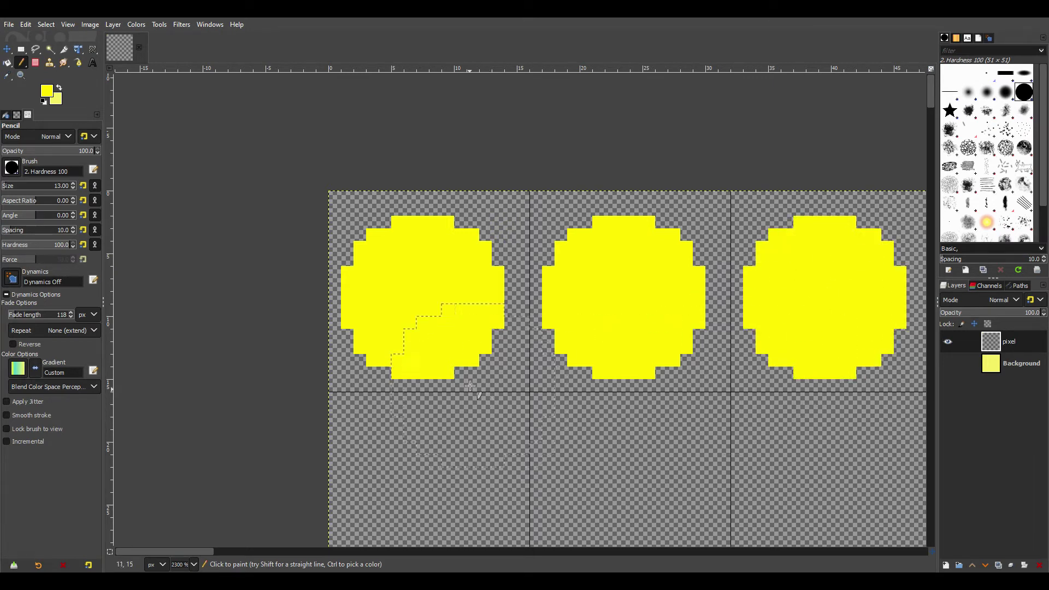
key("shift+ctrl+j")
key("shift+e")
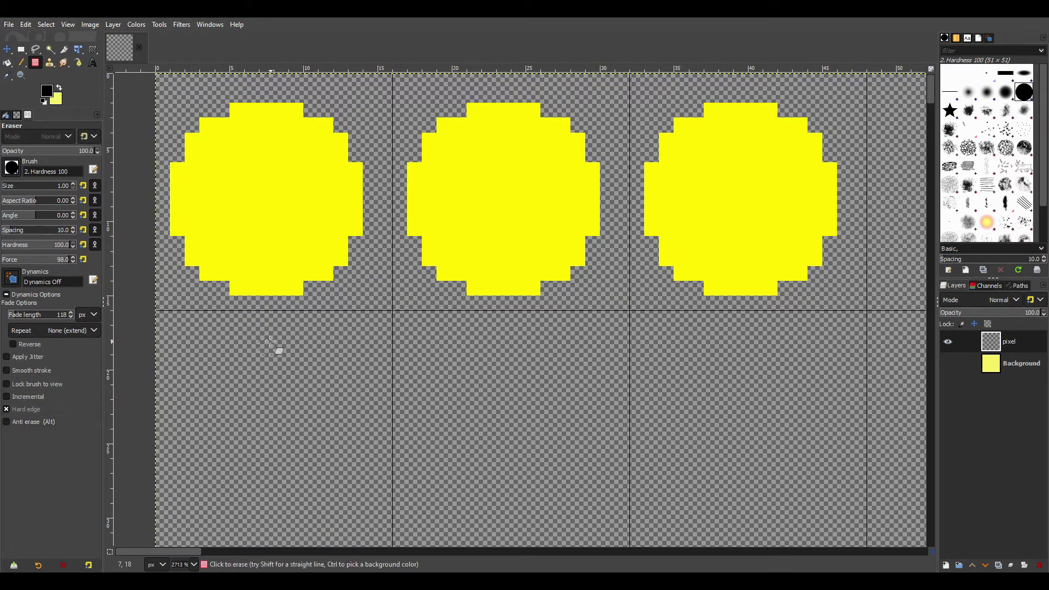
Erase straight lines from the middle circle's centre to its right edge to outline a wedge mouth
left_click(577, 155)
key("shift")
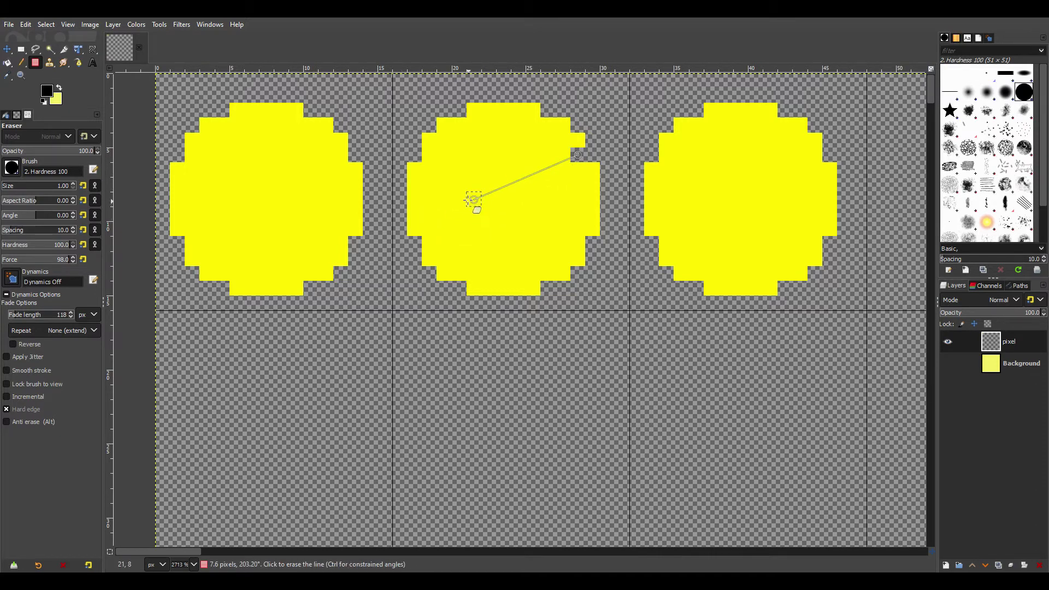
left_click(474, 199, "shift")
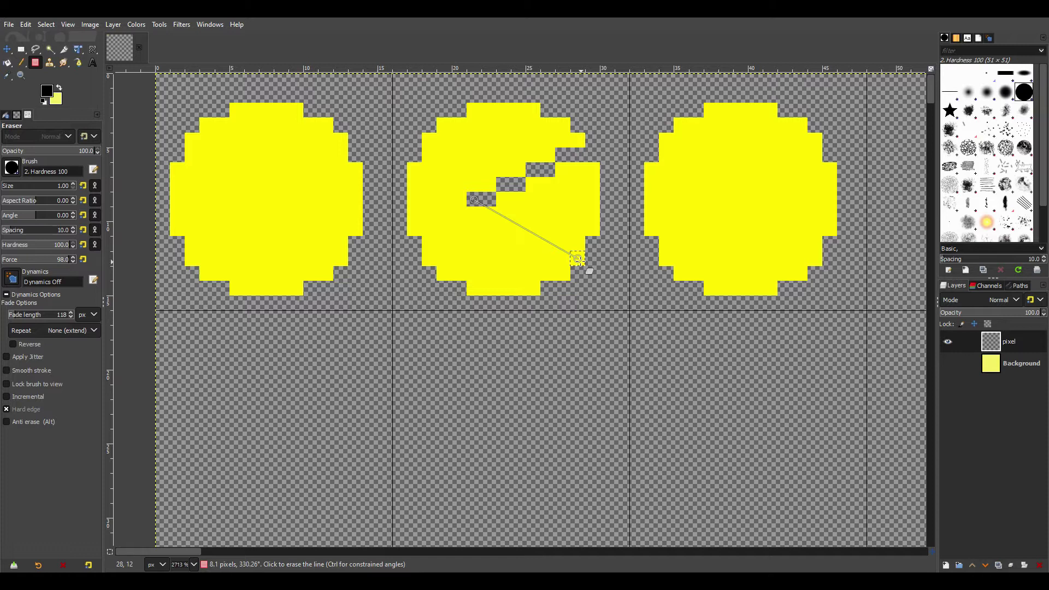
left_click(578, 262, "shift")
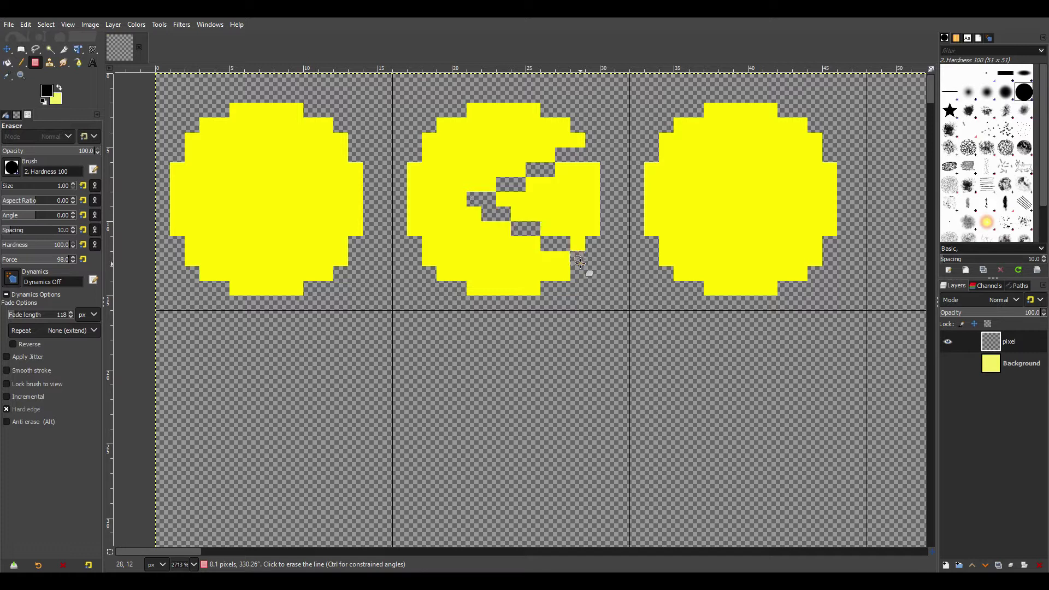
left_click(508, 198)
left_click(563, 169, "shift")
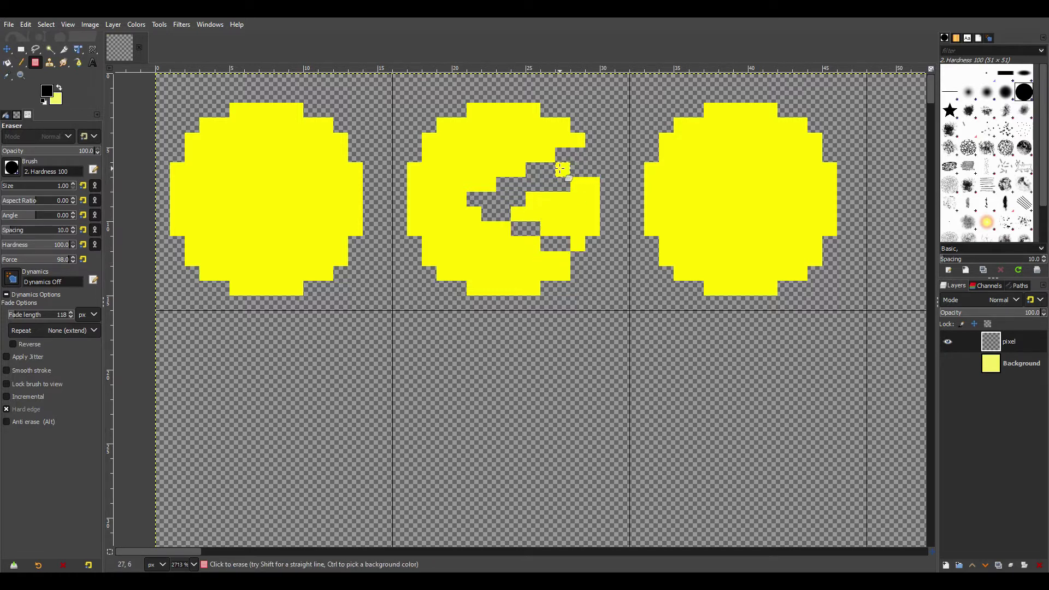
left_click_drag(563, 169, 591, 194)
Clear the leftover yellow pixels inside the mouth wedge
left_click(522, 215, "shift")
left_click(534, 199)
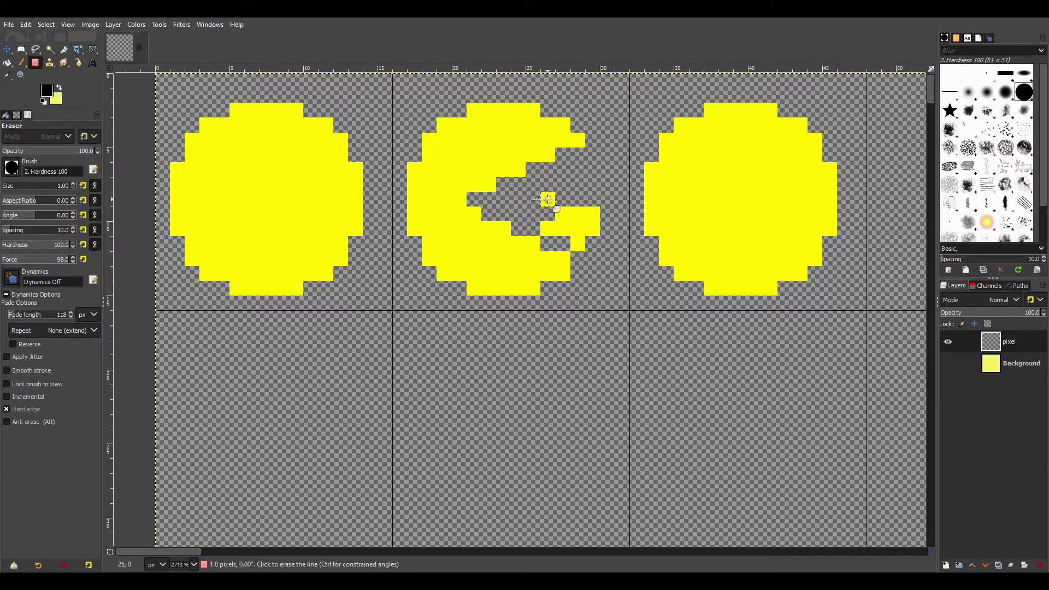
left_click(548, 199, "shift")
left_click(548, 229, "shift")
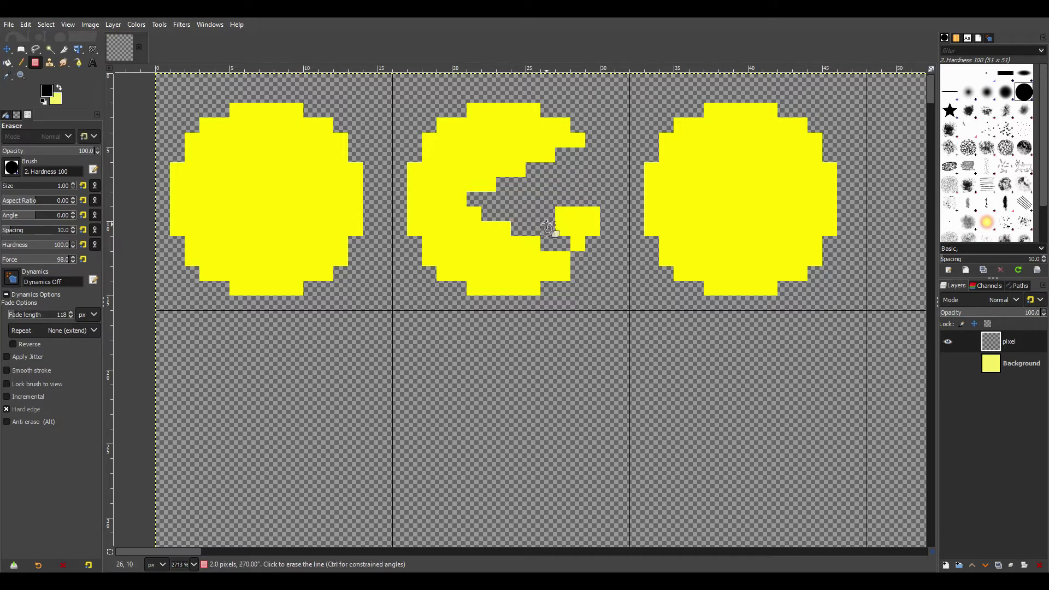
left_click(578, 229)
left_click(578, 213, "shift")
left_click(562, 213, "shift")
left_click(563, 228, "shift")
left_click(592, 213, "shift")
left_click(592, 229, "shift")
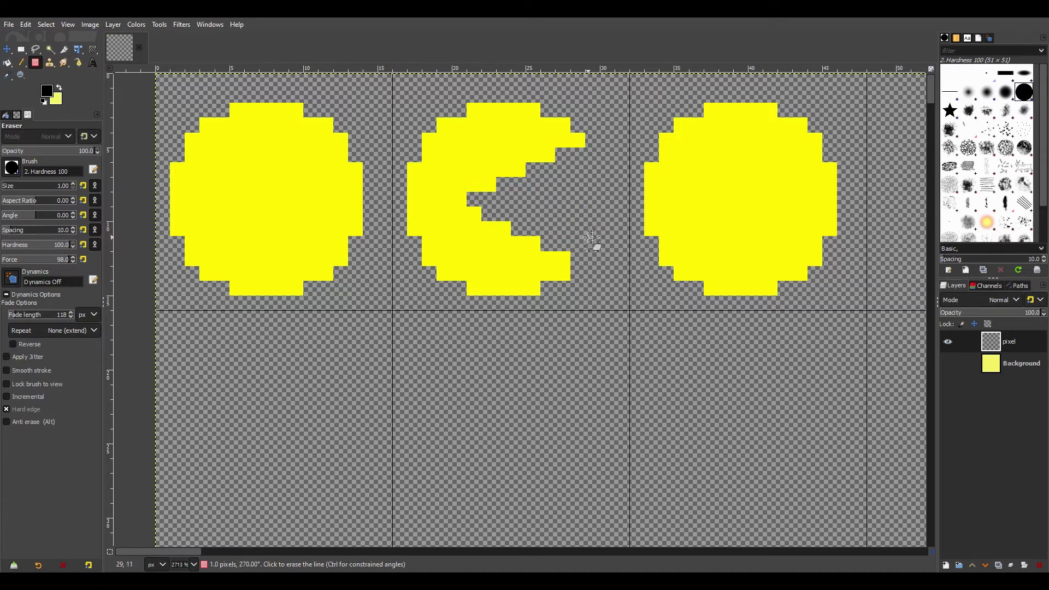
Trim stray pixels off the upper and lower jaw edges
left_click(578, 141)
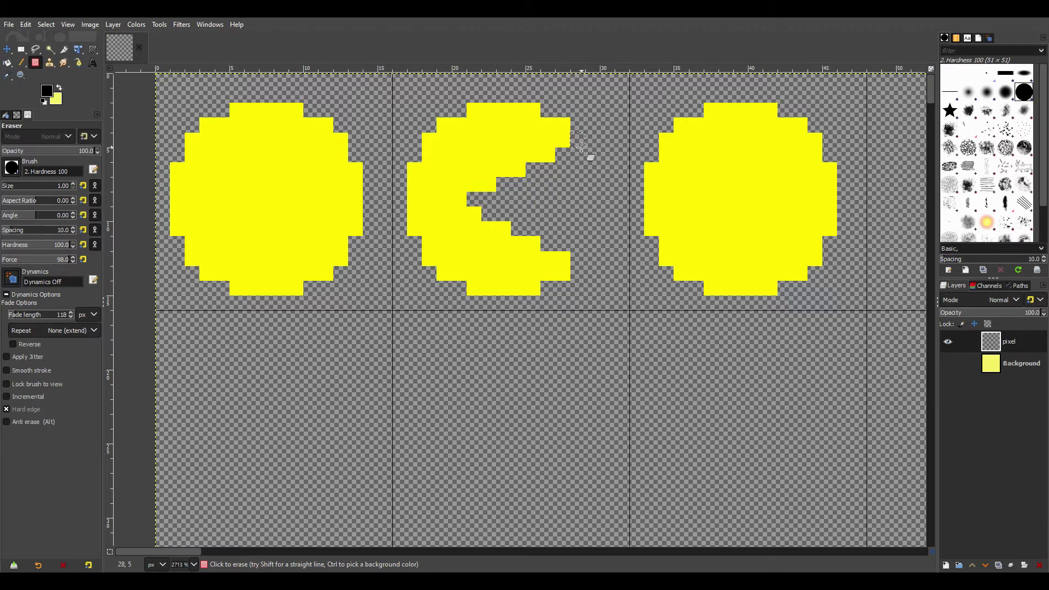
left_click(549, 157)
left_click(563, 259)
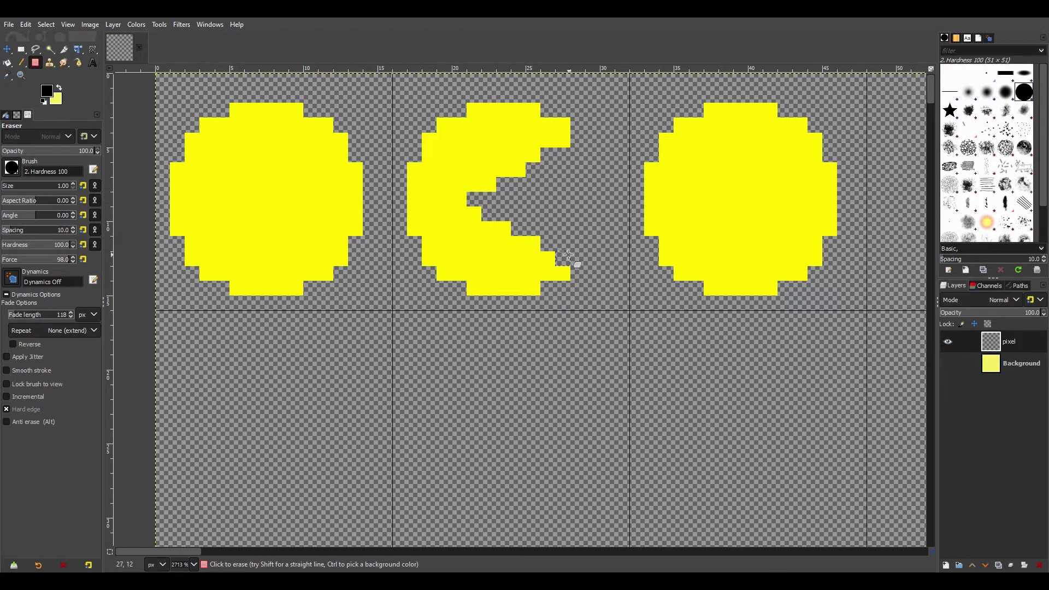
left_click(534, 244)
key("n")
key("minus")
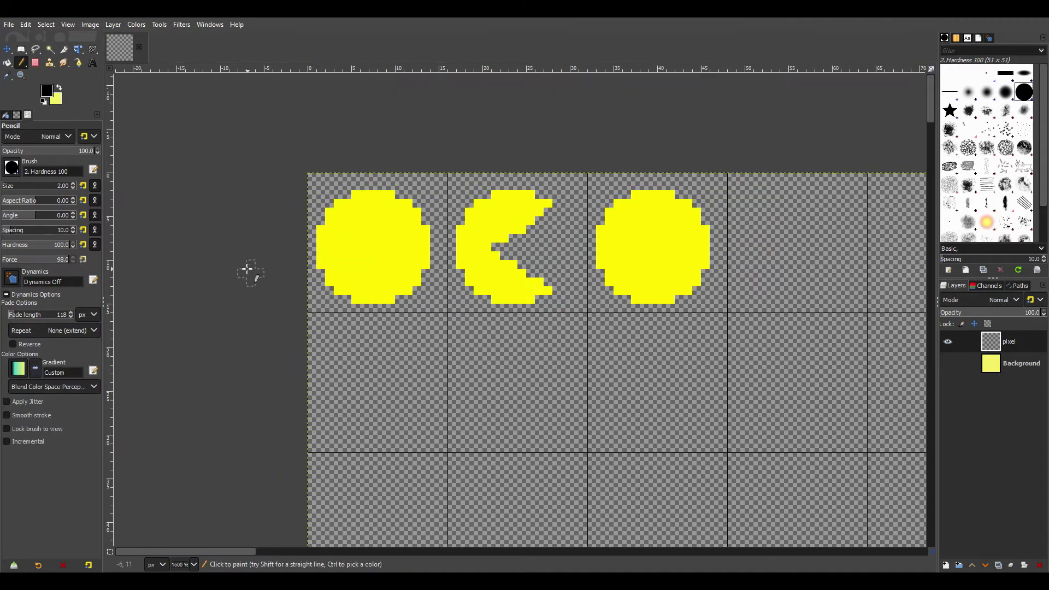
Paint black plus-shaped eyes on the left circle and the Pac-Man
left_click(381, 229)
left_click(488, 220)
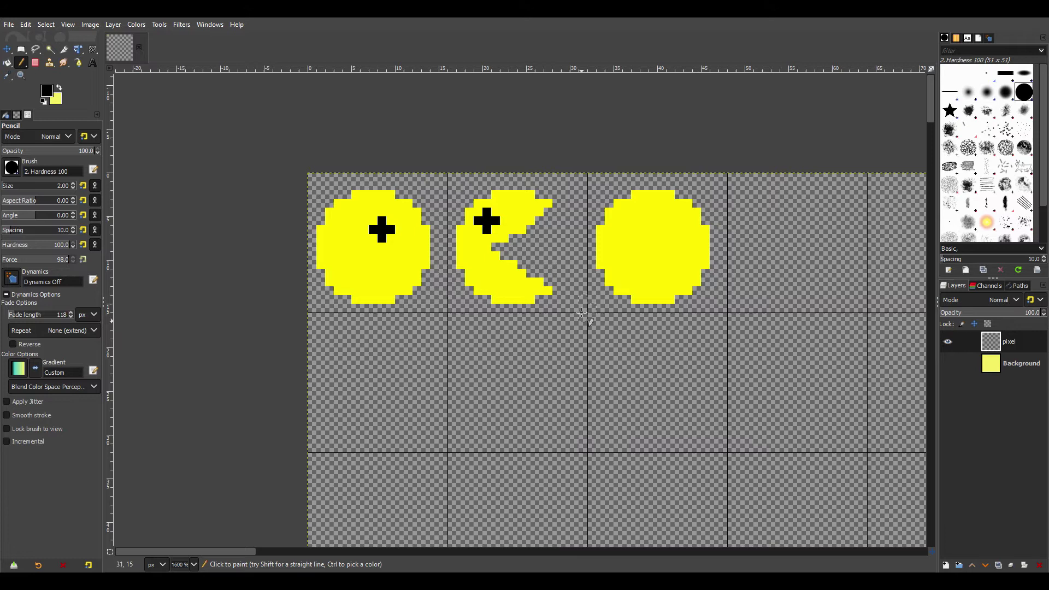
Export the image as pacMan16.png, replacing the existing file with default PNG options
left_click(12, 25)
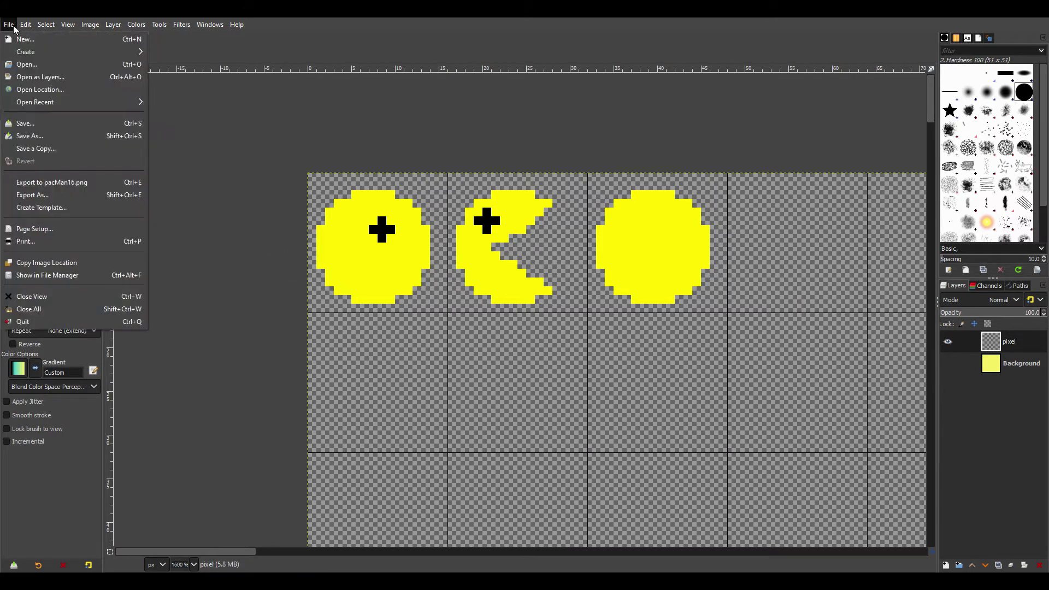
left_click(38, 197)
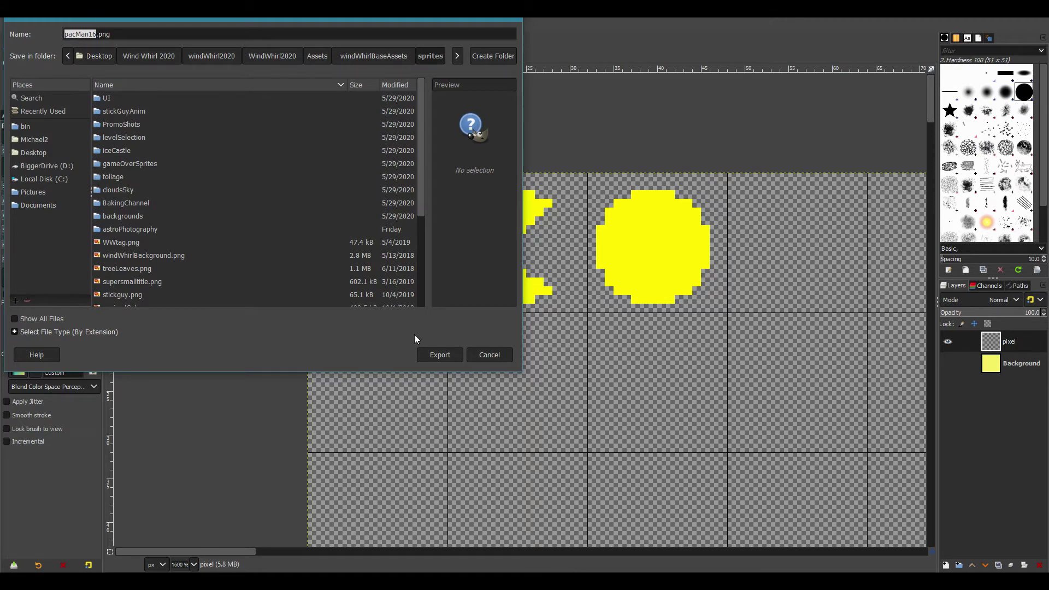
left_click(444, 355)
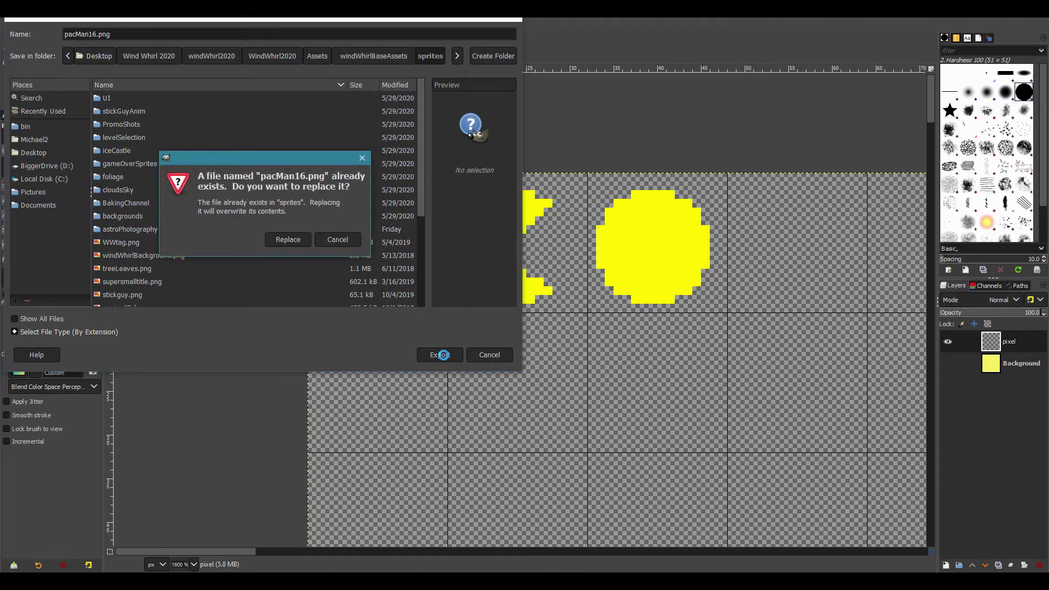
left_click(287, 239)
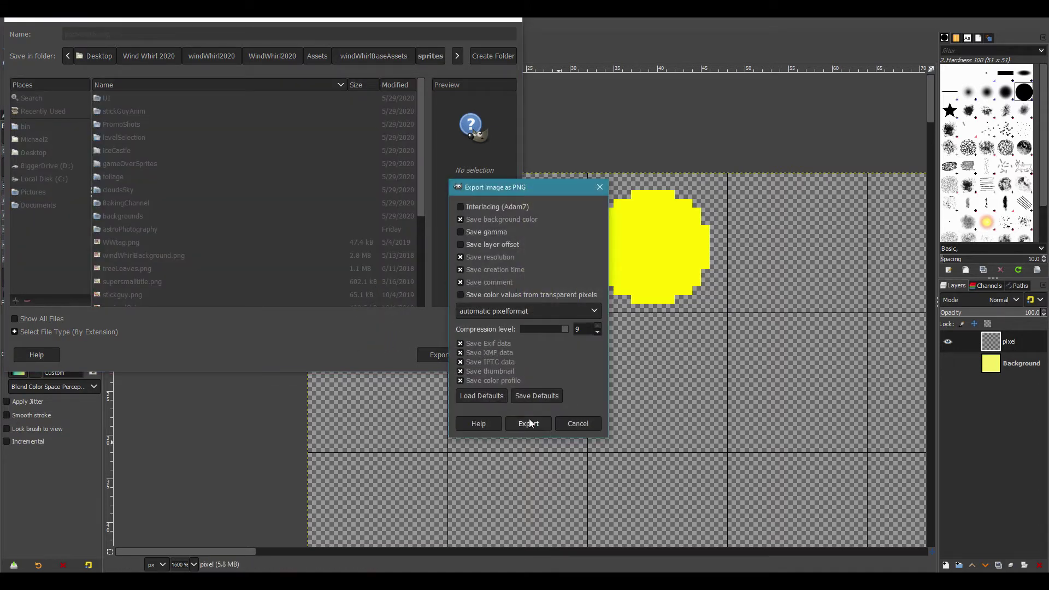
left_click(530, 421)
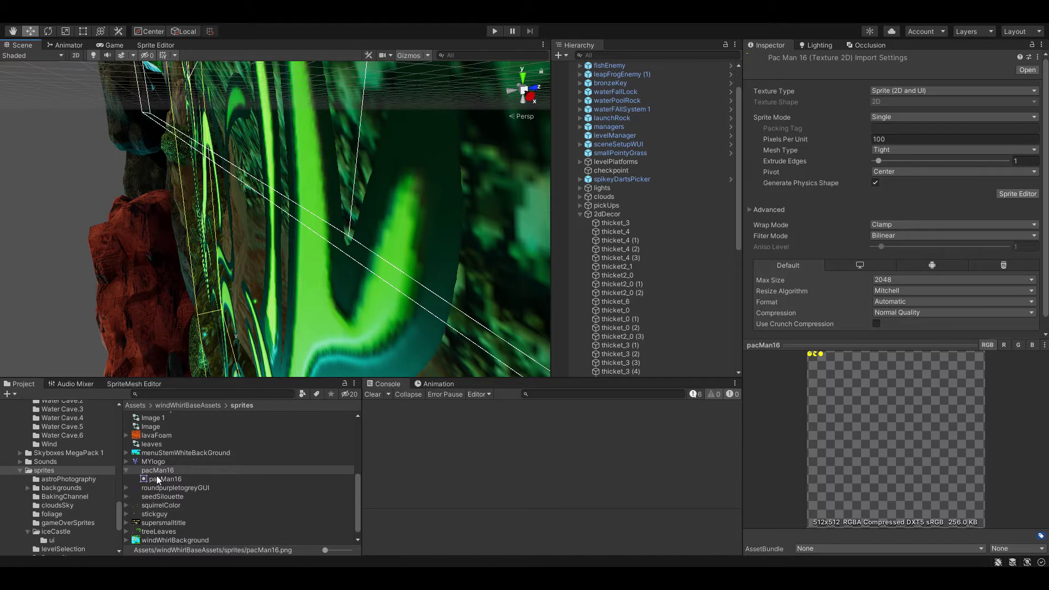
Open the pacMan16 texture in the Sprite Editor and bring the Pac-Man shapes into view
left_click(1016, 194)
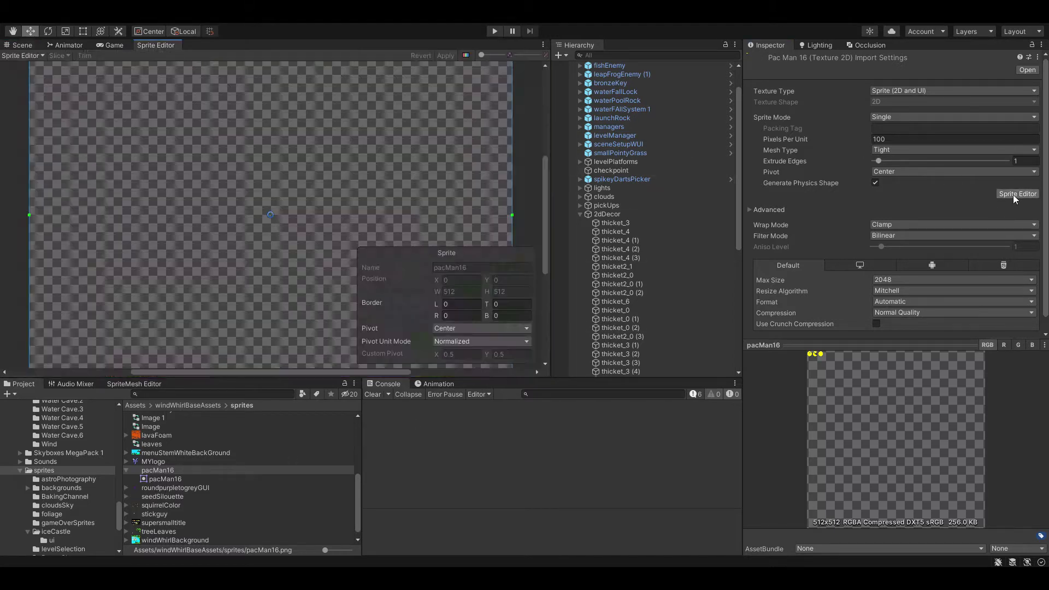
scroll(164, 152, "down", 4)
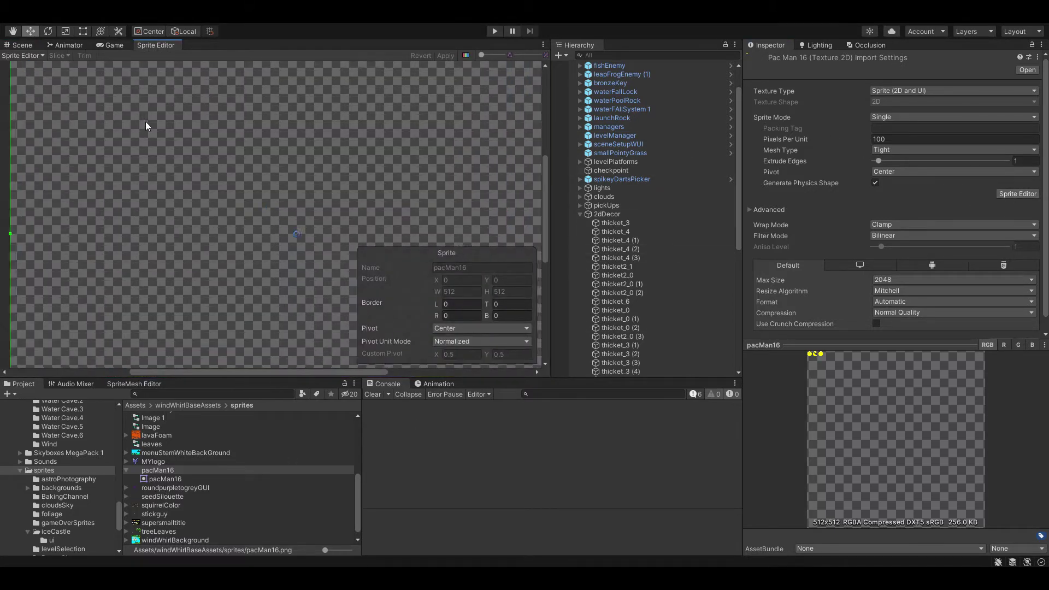
scroll(185, 146, "down", 1)
left_click_drag(188, 125, 272, 280)
scroll(306, 212, "up", 4)
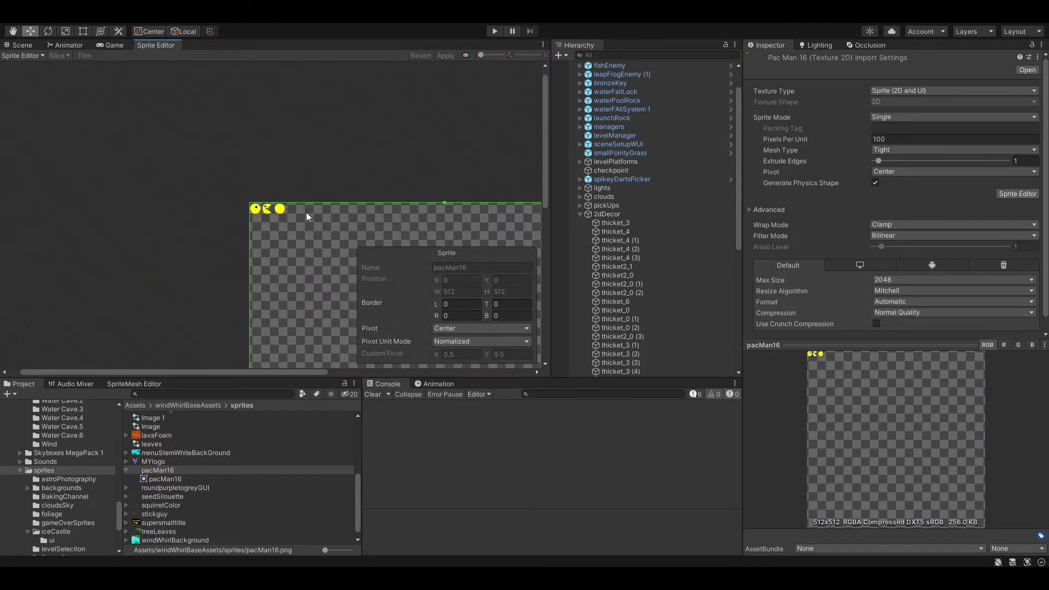
scroll(296, 207, "up", 1)
left_click_drag(261, 196, 361, 212)
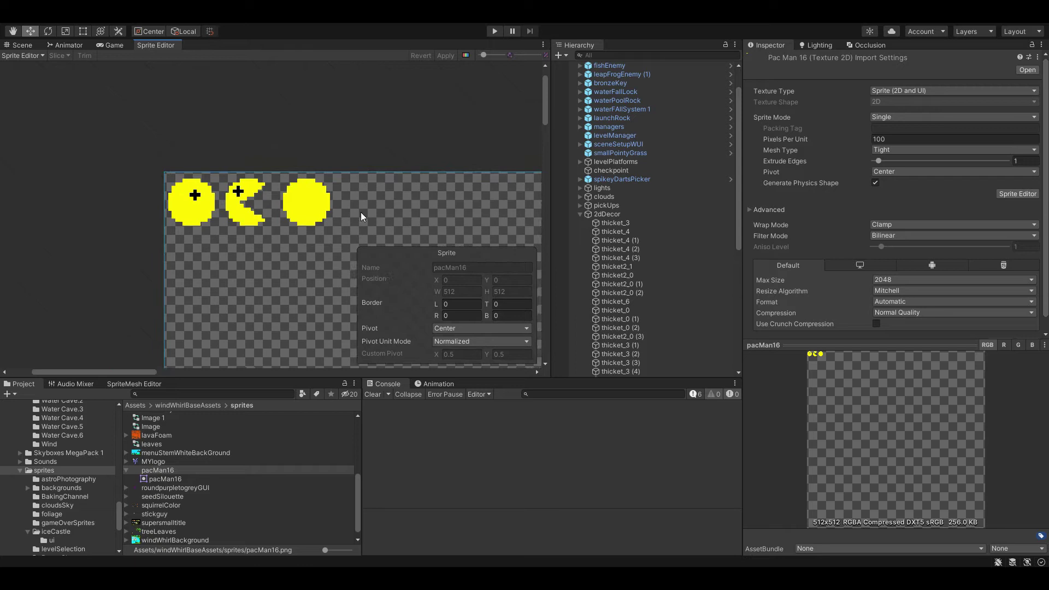
scroll(194, 155, "up", 2)
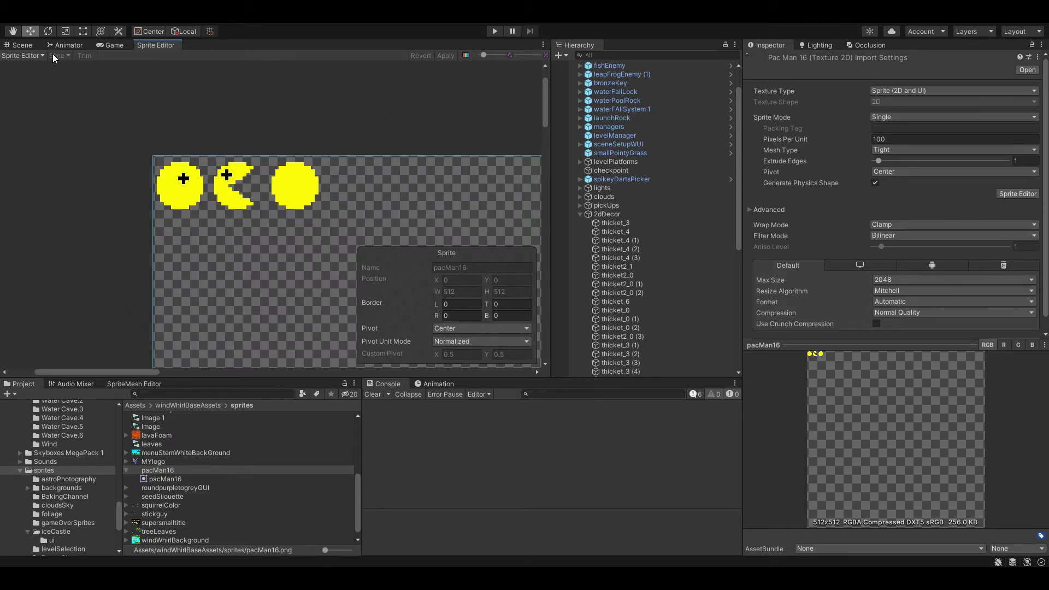
Set the texture's Sprite Mode to Multiple and apply it
left_click(27, 56)
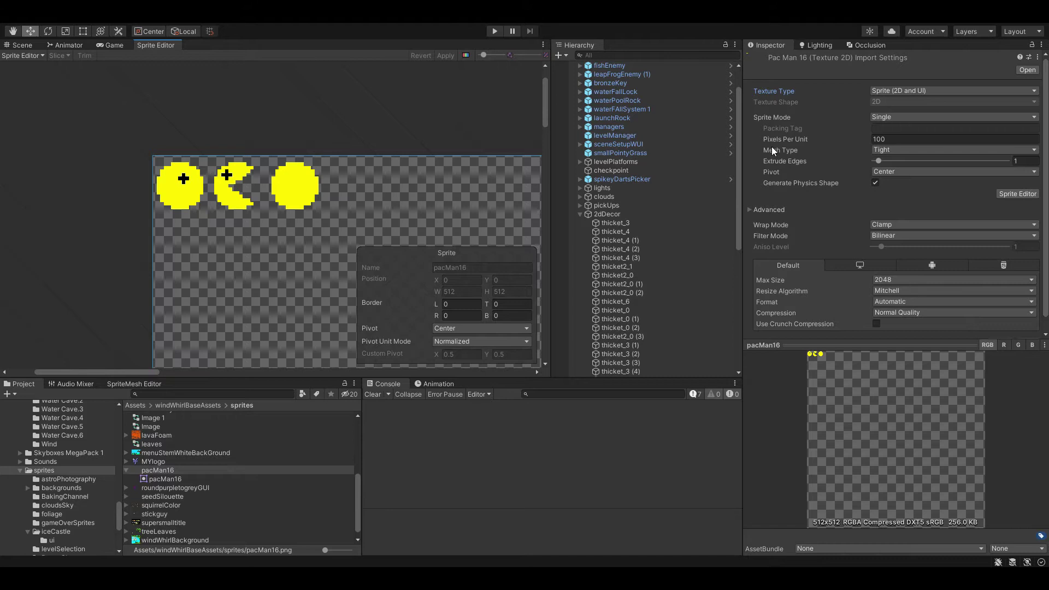
left_click(884, 116)
left_click(908, 143)
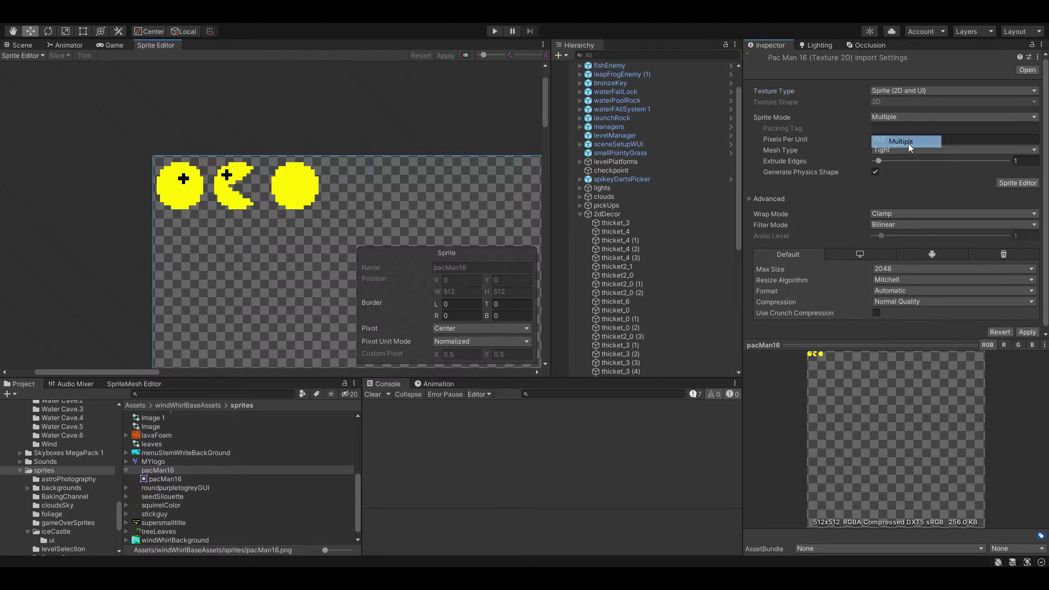
left_click(1027, 331)
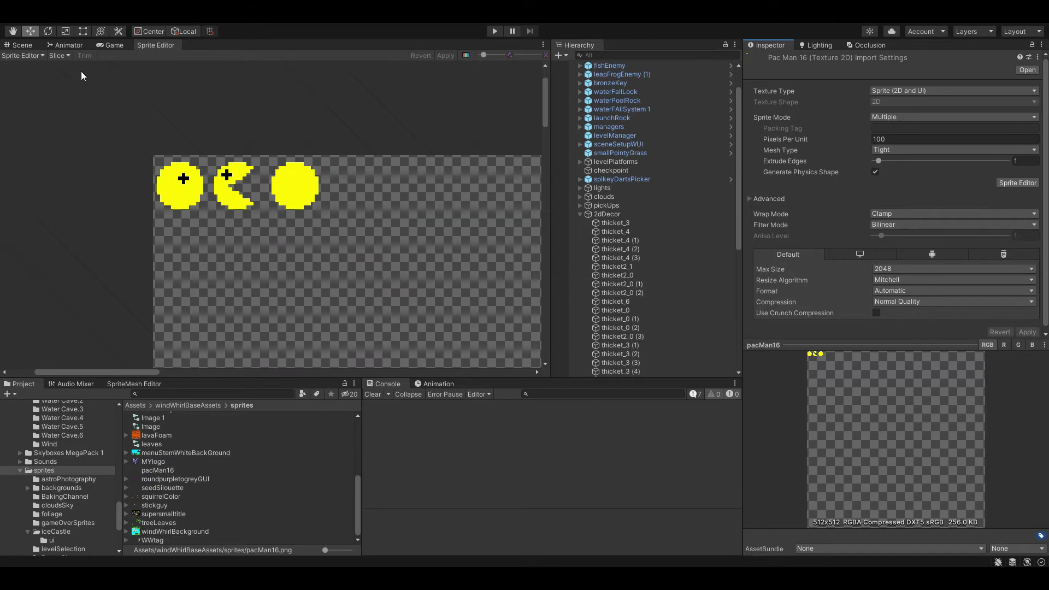
Slice the sheet Grid By Cell Size at 16×16 pixels and close the Slice popup
left_click(65, 53)
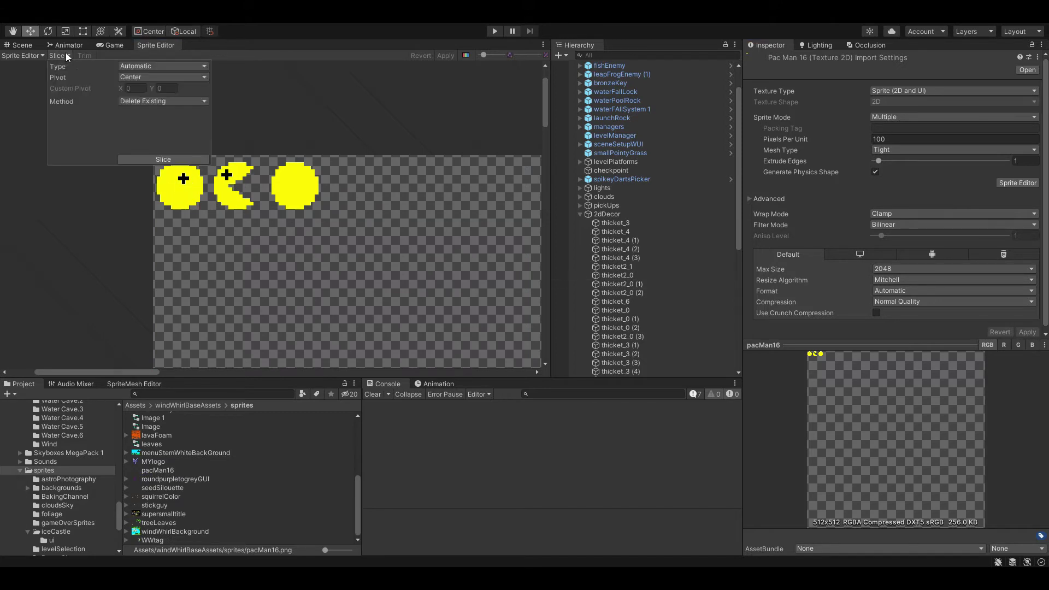
left_click(150, 66)
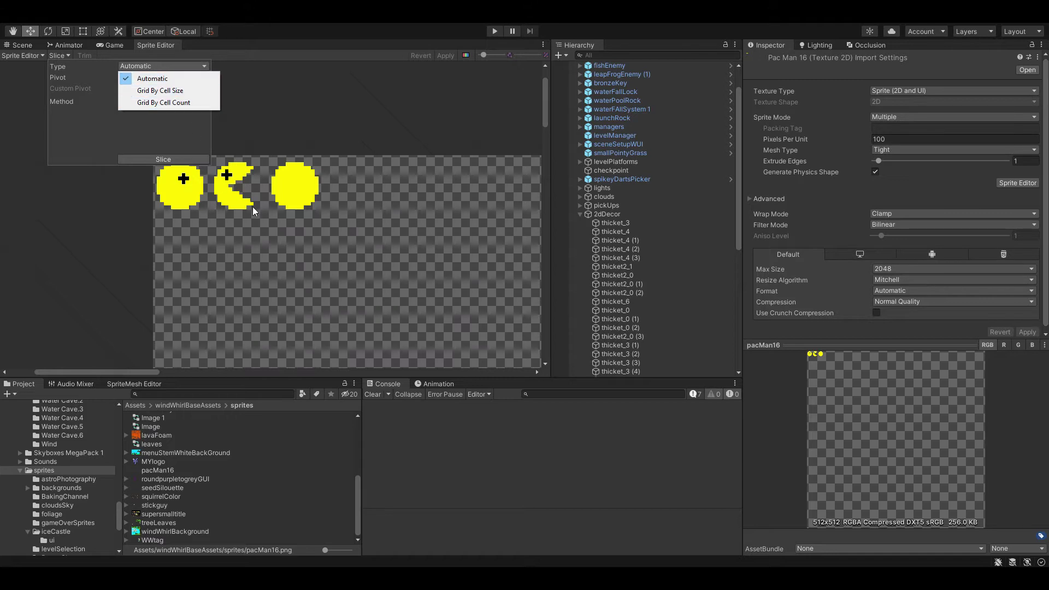
left_click(173, 90)
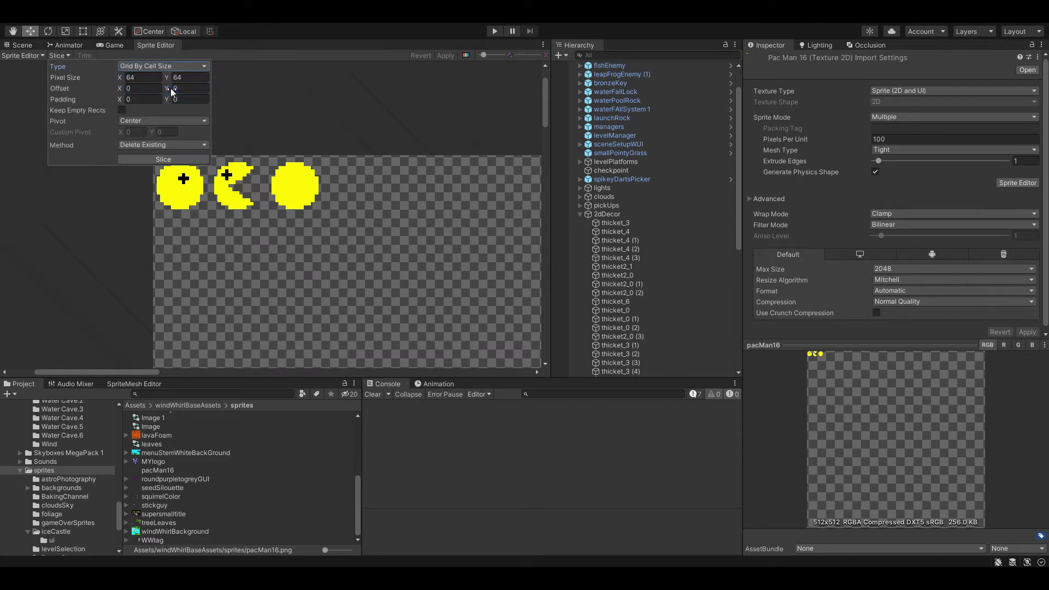
left_click(142, 77)
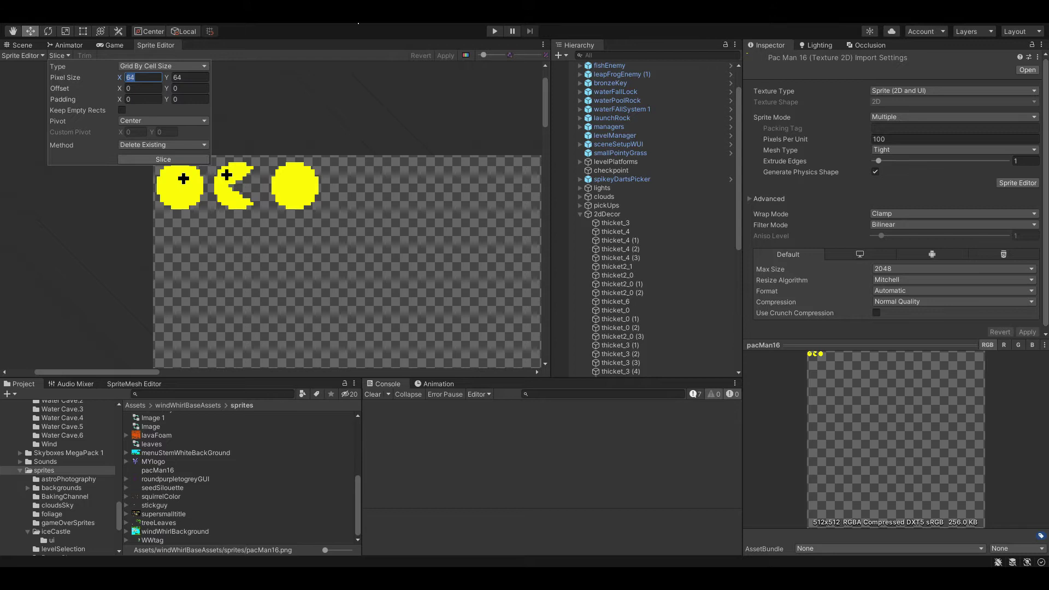
type("16")
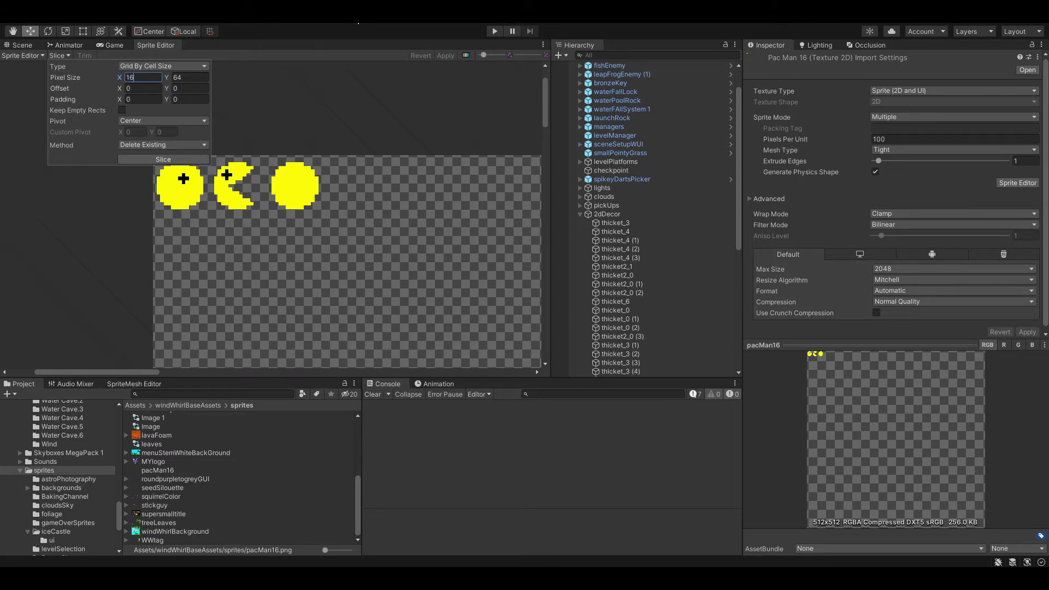
key("Tab")
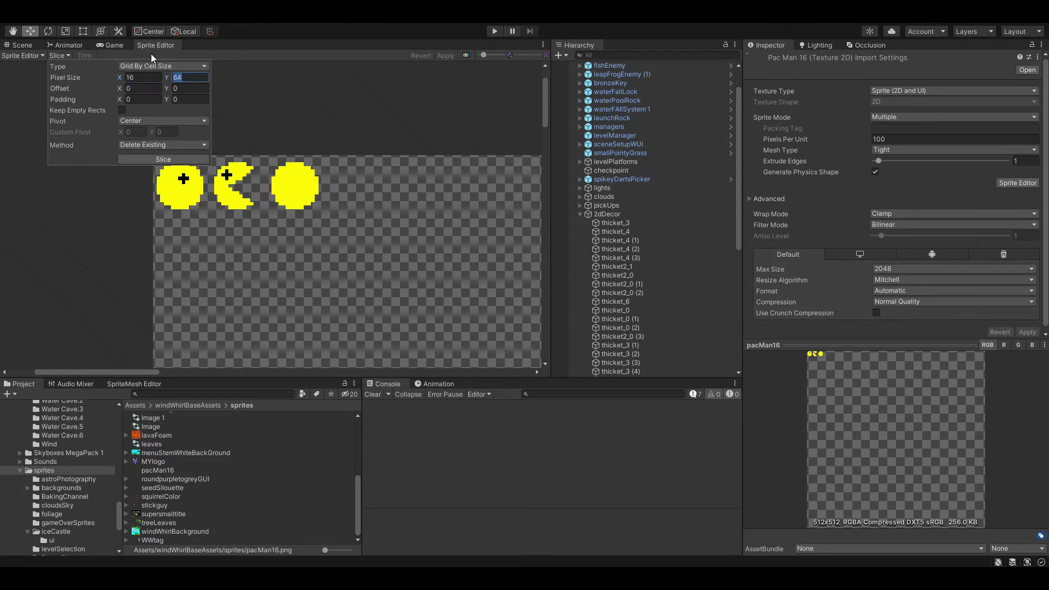
type("16")
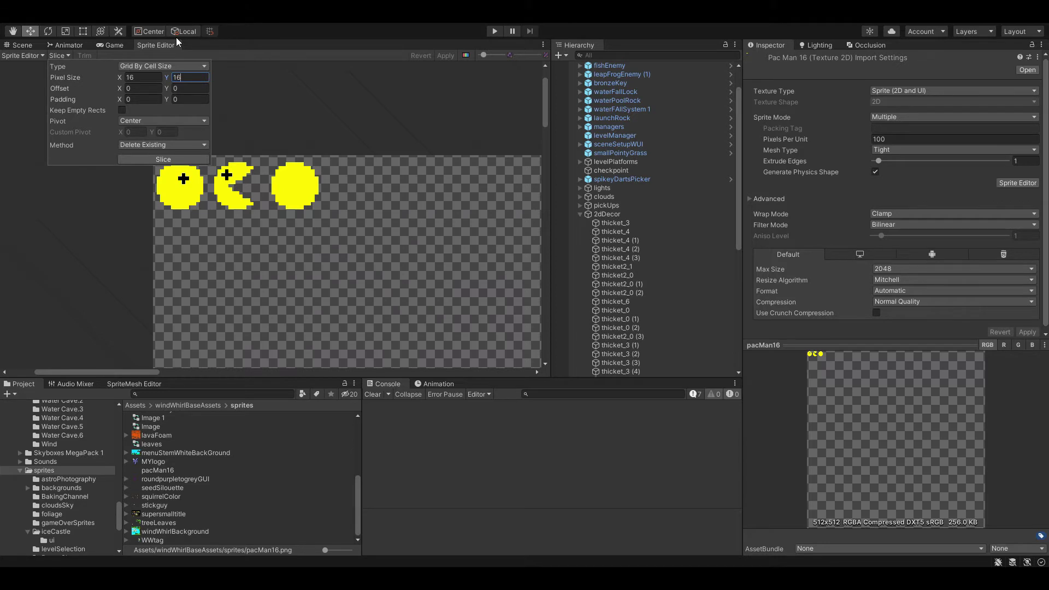
left_click(153, 160)
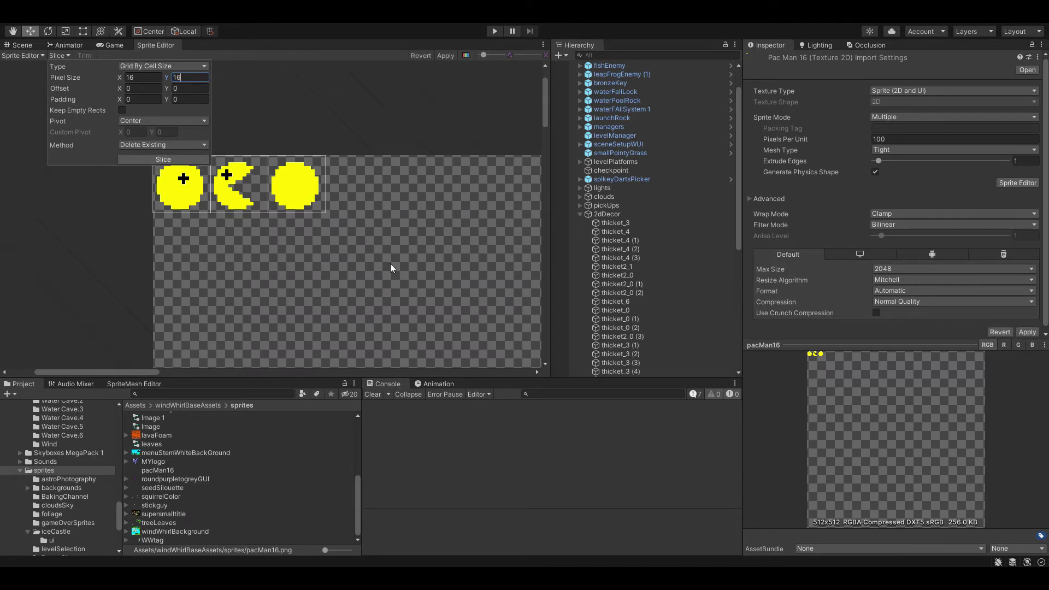
left_click(288, 91)
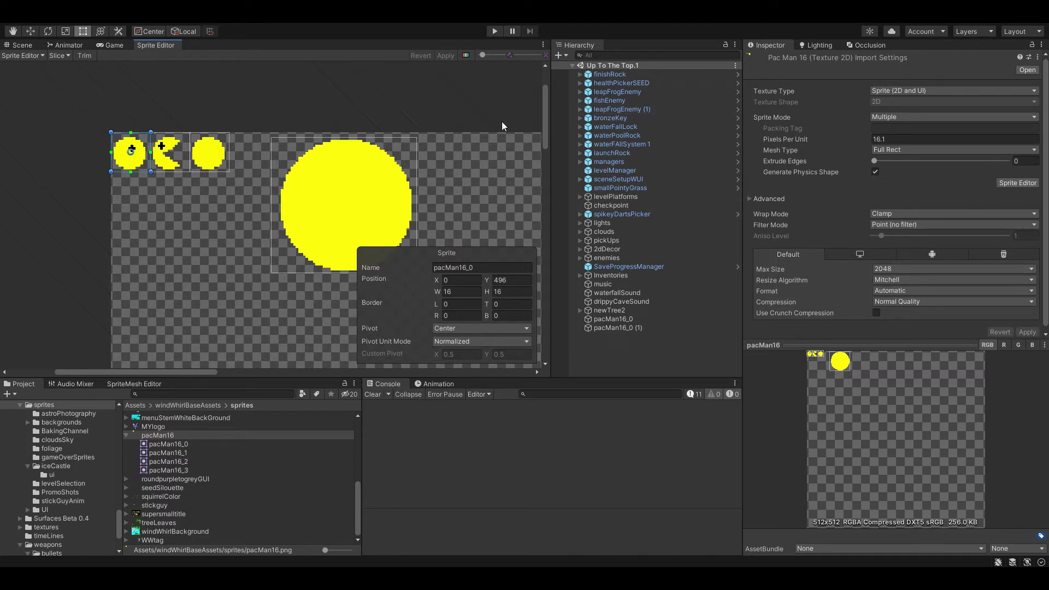
left_click(906, 225)
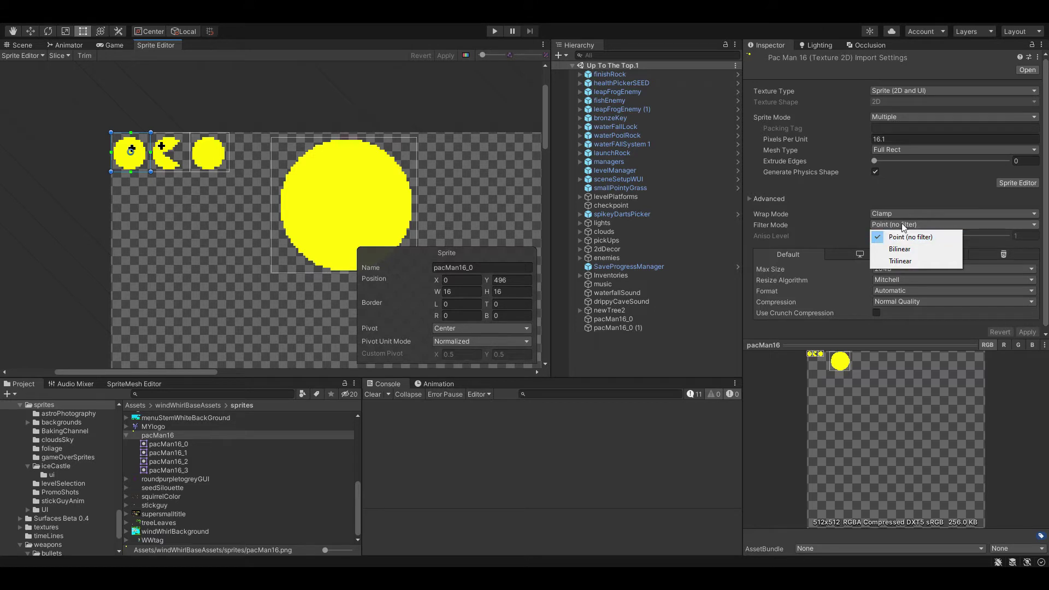
left_click(902, 228)
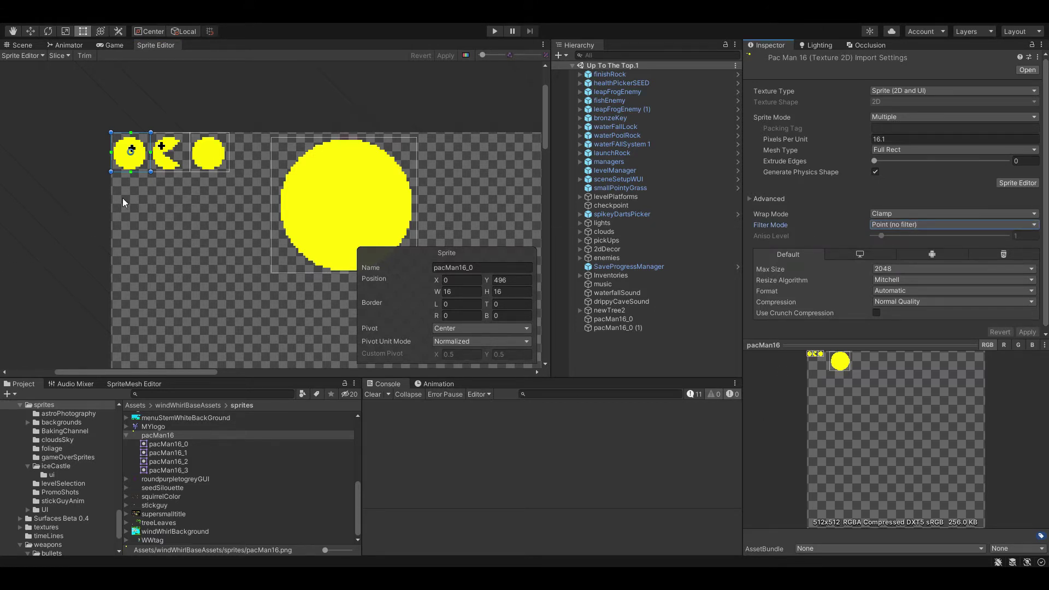
left_click(921, 226)
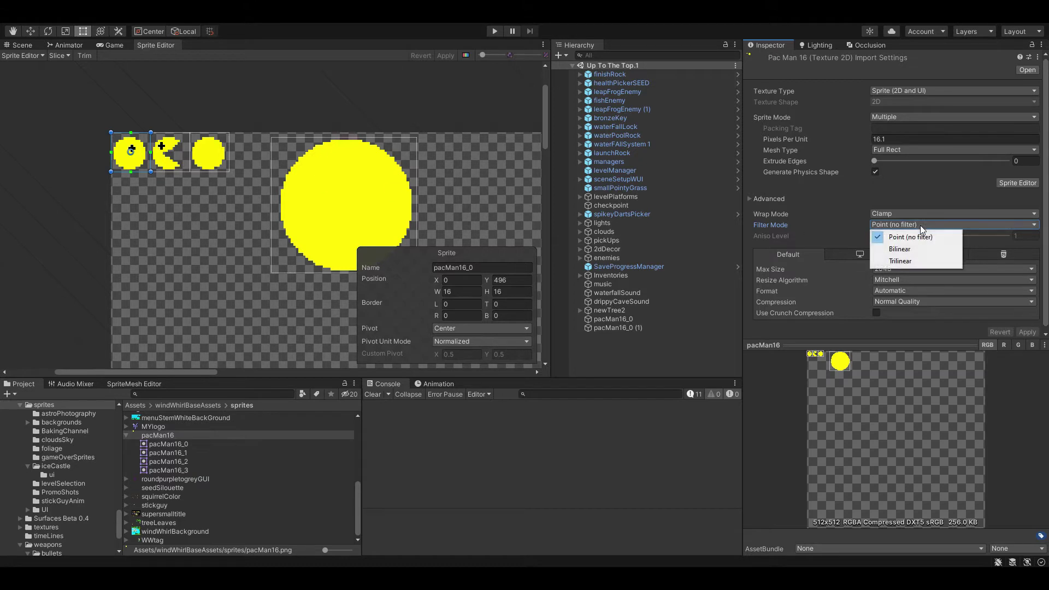
left_click(901, 236)
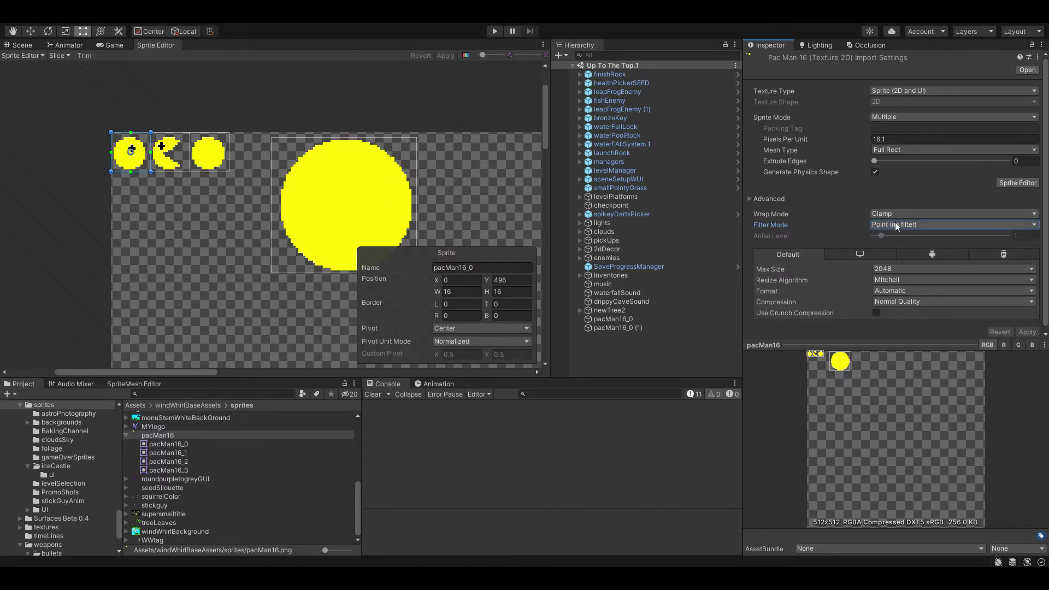
Drop the round pacMan16_0 sprite into the Scene view and adjust the view around it
left_click(21, 46)
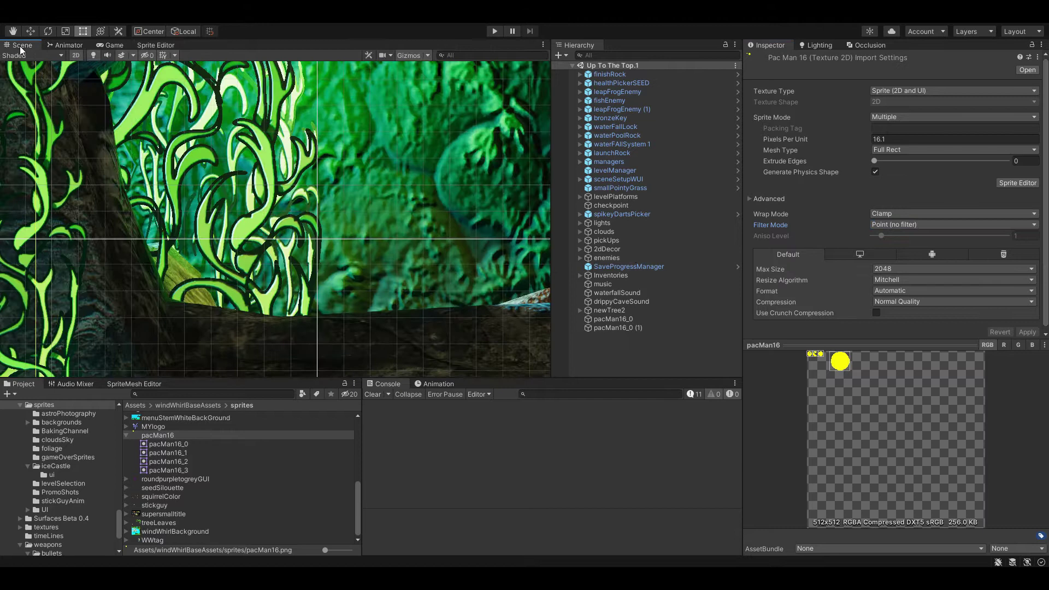
left_click_drag(176, 443, 374, 194)
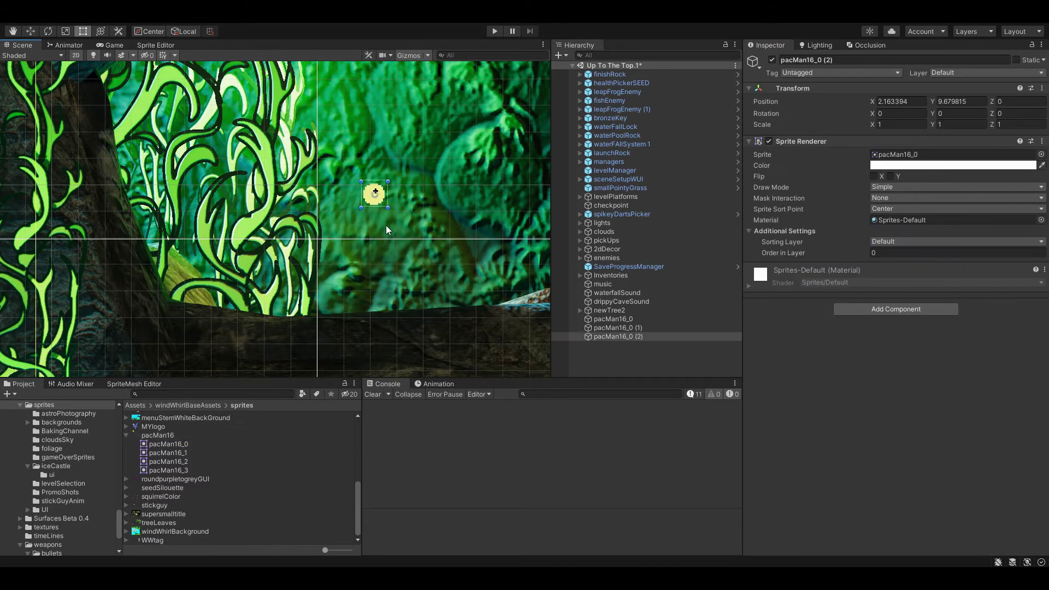
scroll(380, 217, "up", 2)
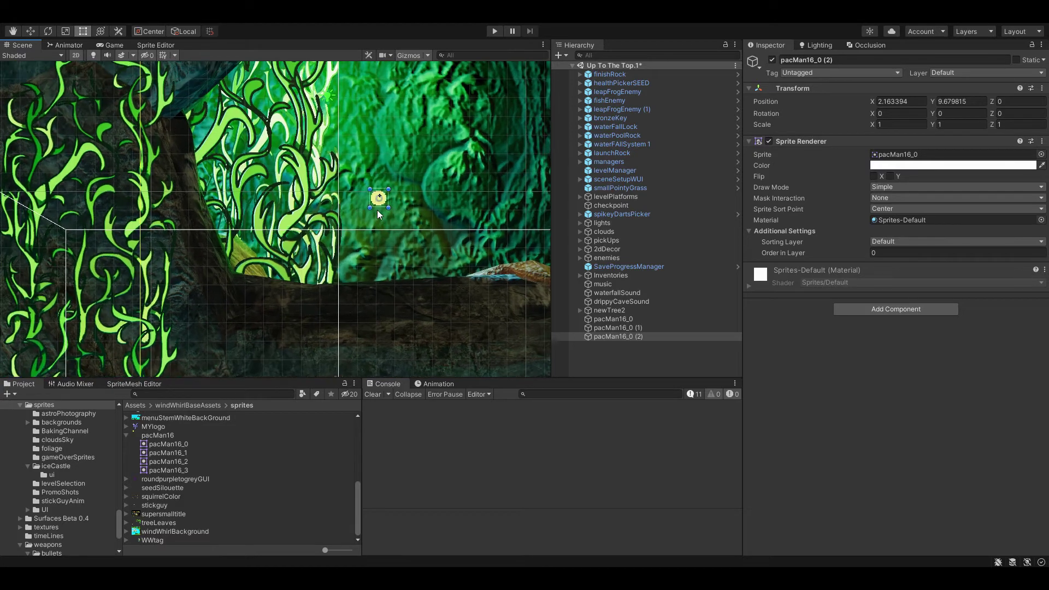
scroll(398, 201, "up", 6)
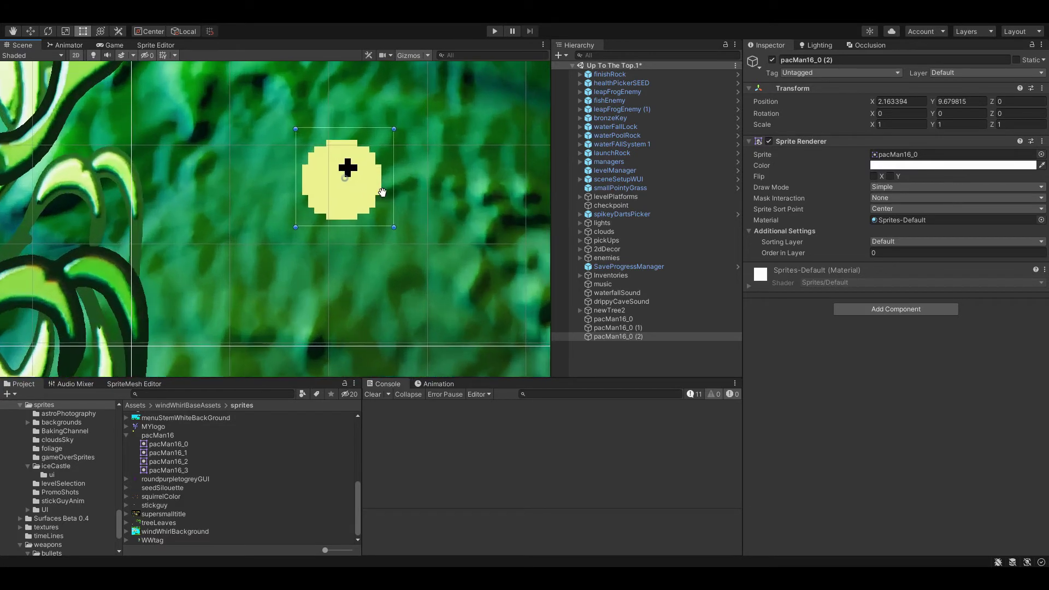
scroll(399, 194, "down", 8)
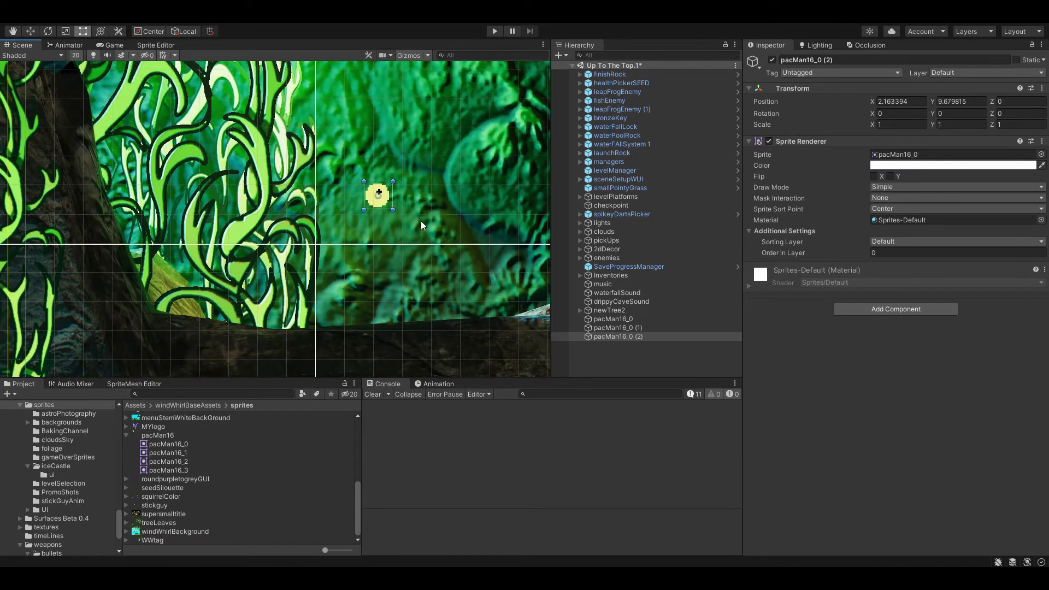
left_click_drag(420, 221, 319, 243)
scroll(353, 228, "down", 1)
key("t")
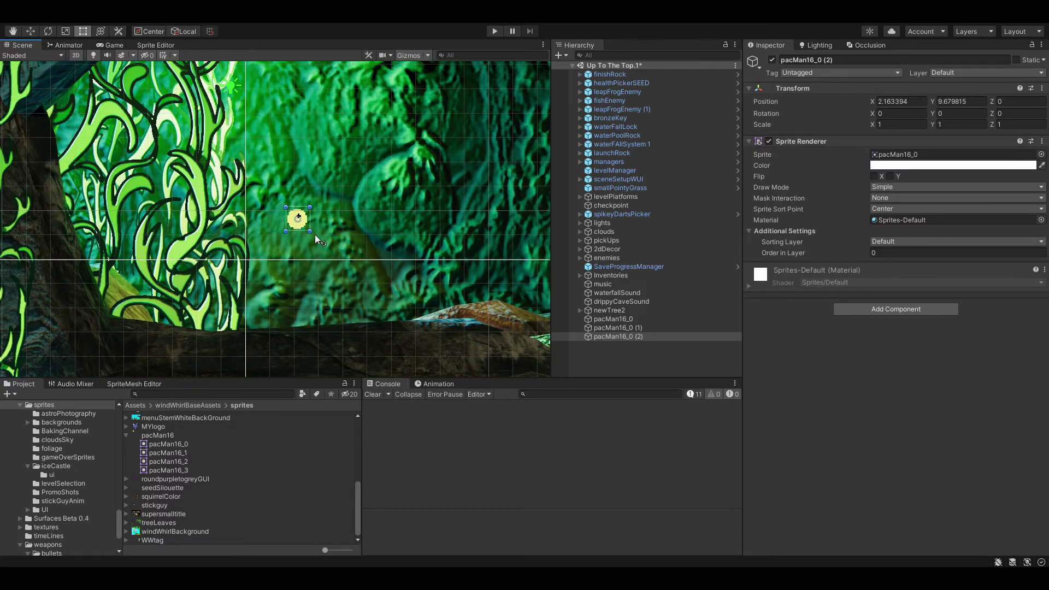
Place the open-mouthed pacMan16_1 sprite beside the first and centre both in view
left_click_drag(153, 451, 333, 224)
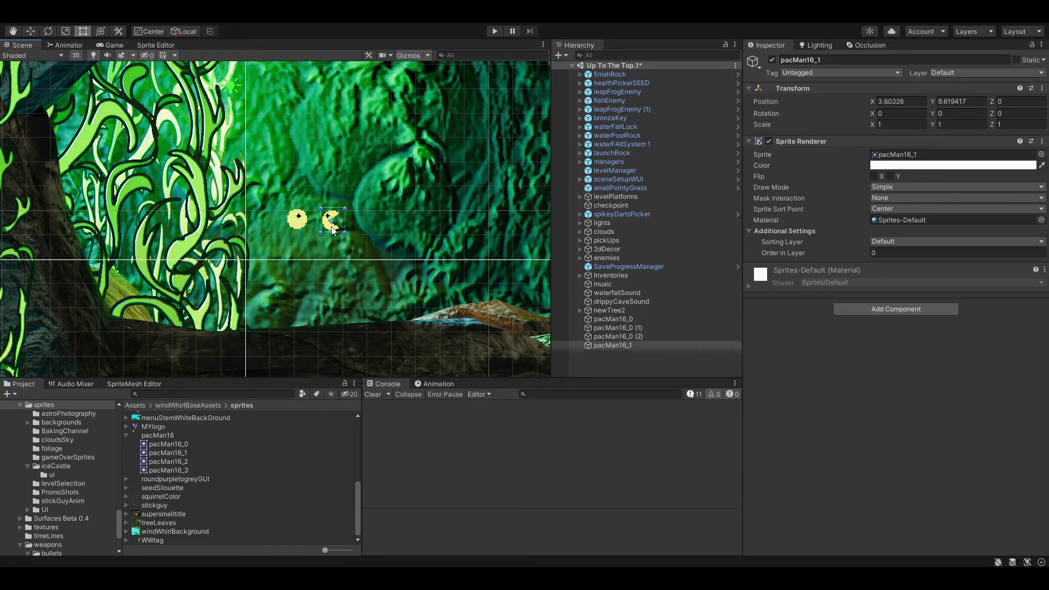
scroll(338, 252, "up", 2)
scroll(331, 208, "up", 5)
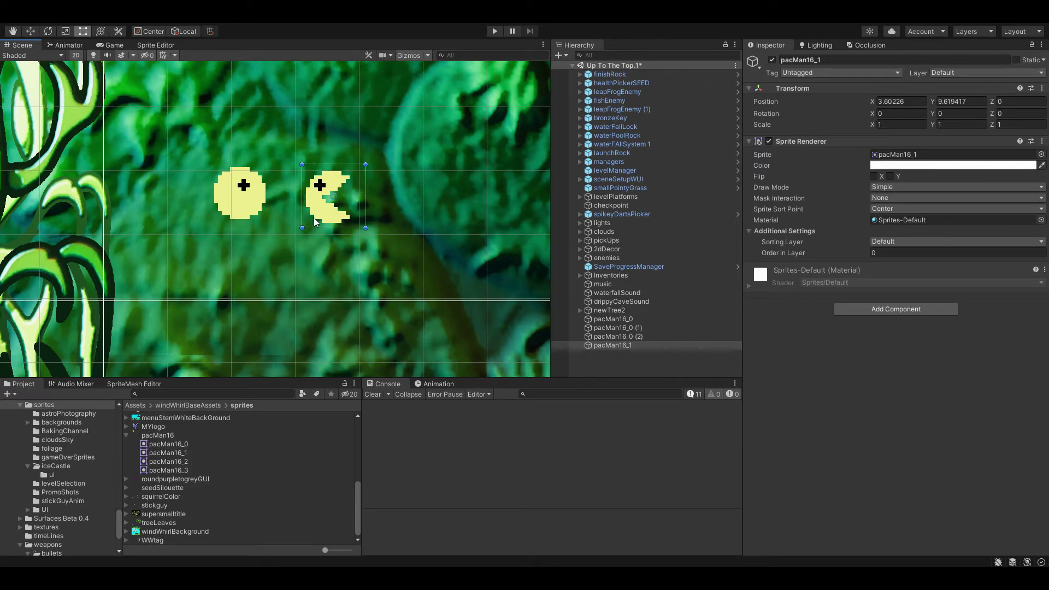
scroll(337, 207, "down", 10)
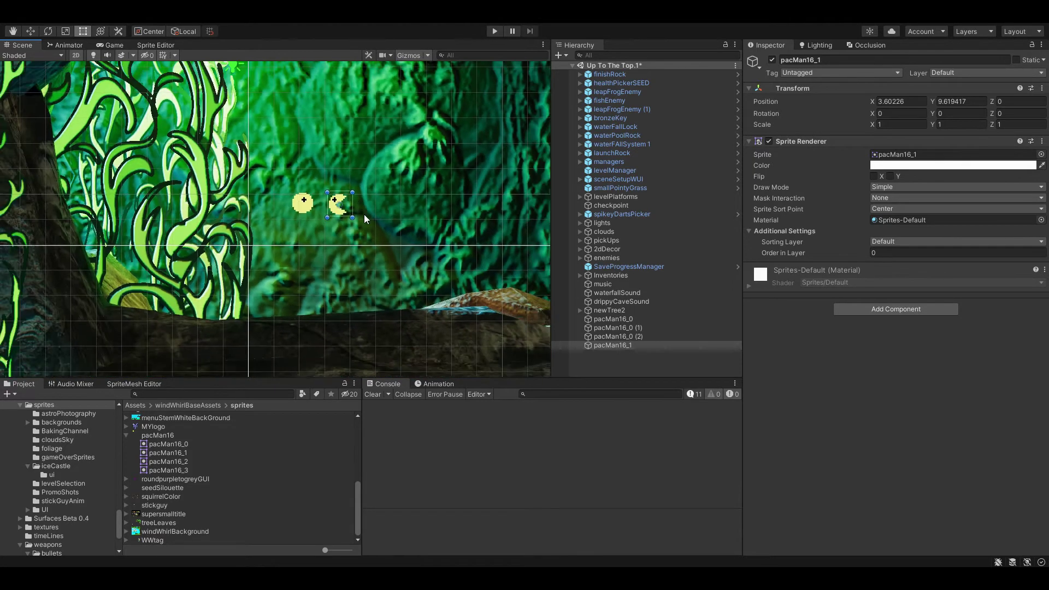
scroll(356, 226, "up", 8)
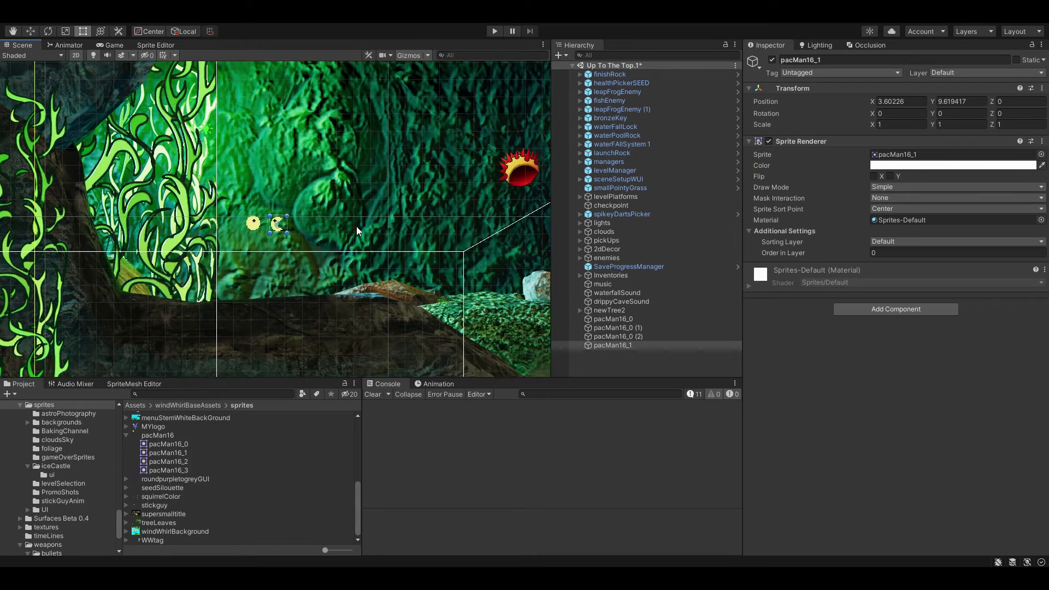
scroll(371, 241, "up", 2)
left_click_drag(350, 229, 472, 261)
left_click_drag(387, 253, 587, 224)
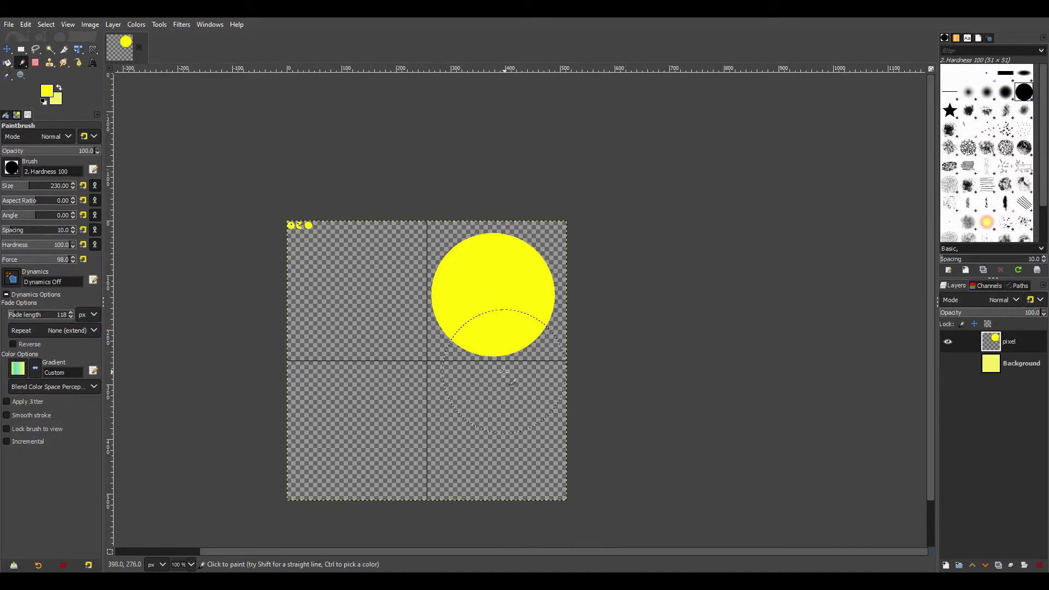
Create a new 2048 × 1080 px image from GIMP's File > New
scroll(490, 340, "up", 3)
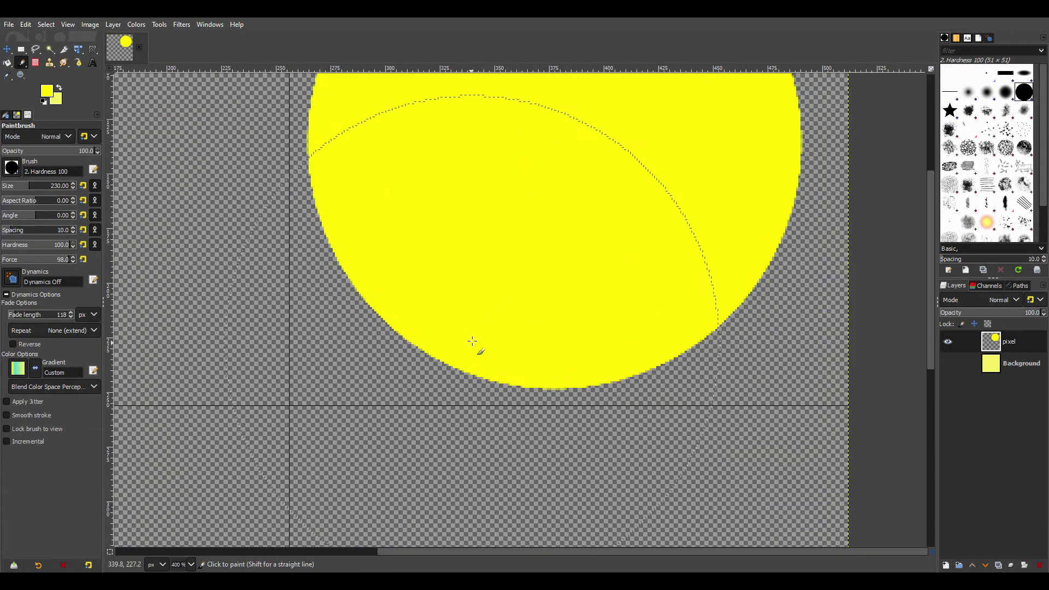
scroll(448, 330, "down", 2)
left_click(9, 25)
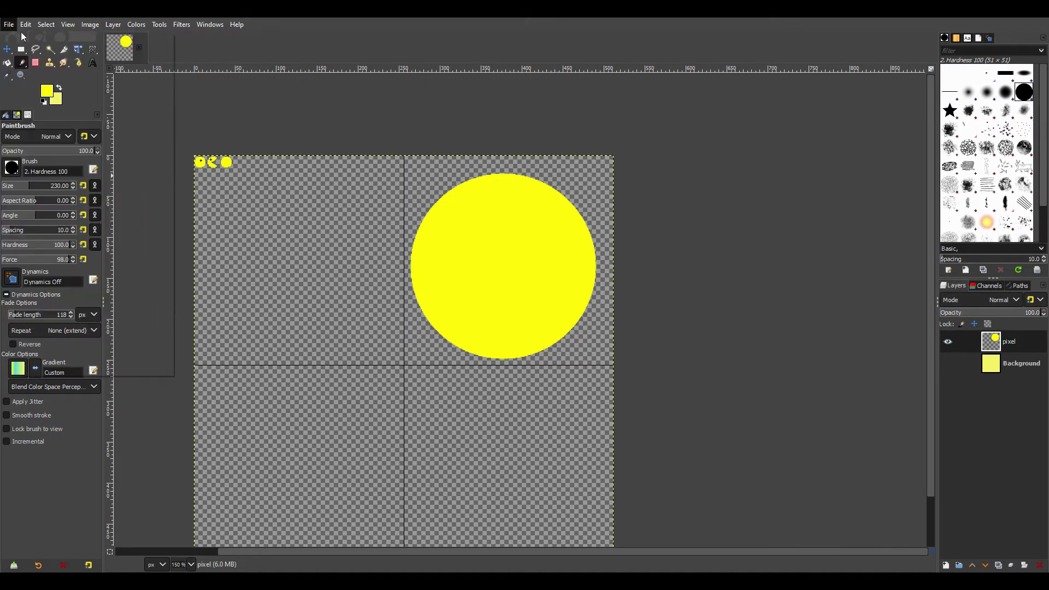
left_click(22, 39)
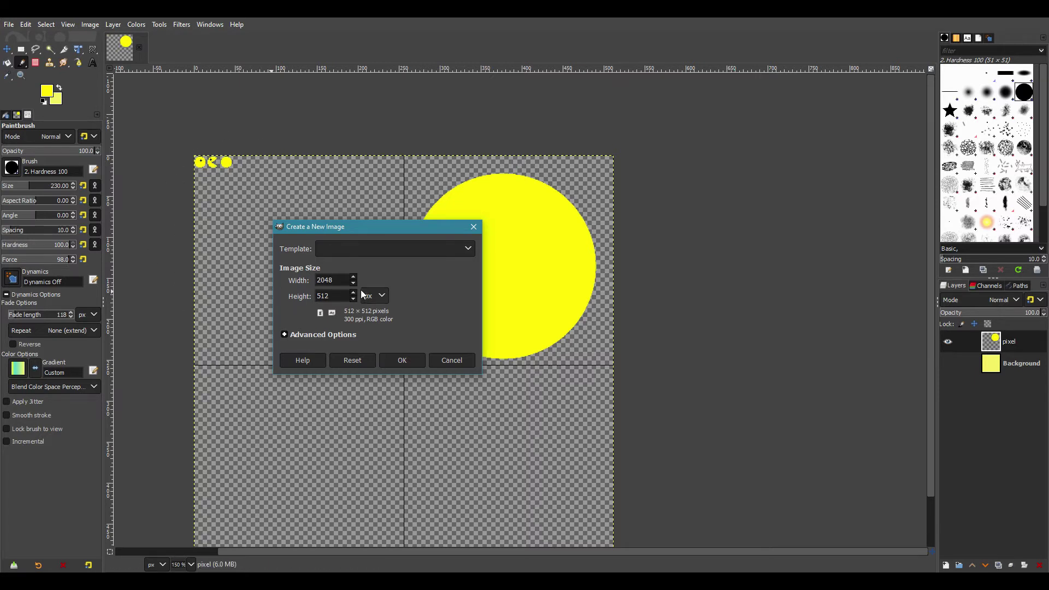
left_click(329, 296)
left_click(403, 361)
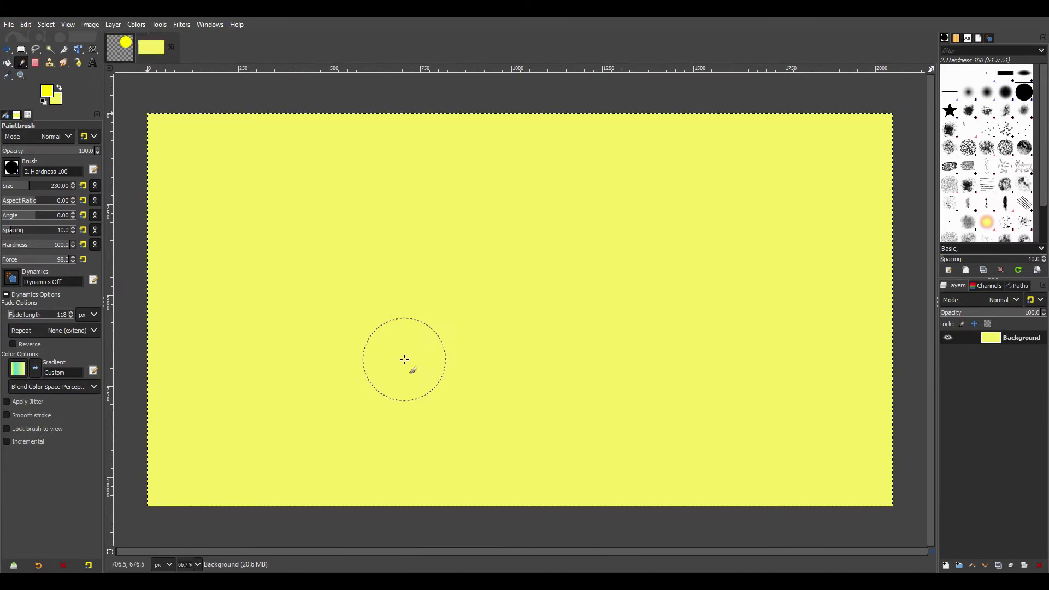
Add a transparent 'pixel' layer, hide the yellow Background, and raise the brush size to 595
left_click(945, 565)
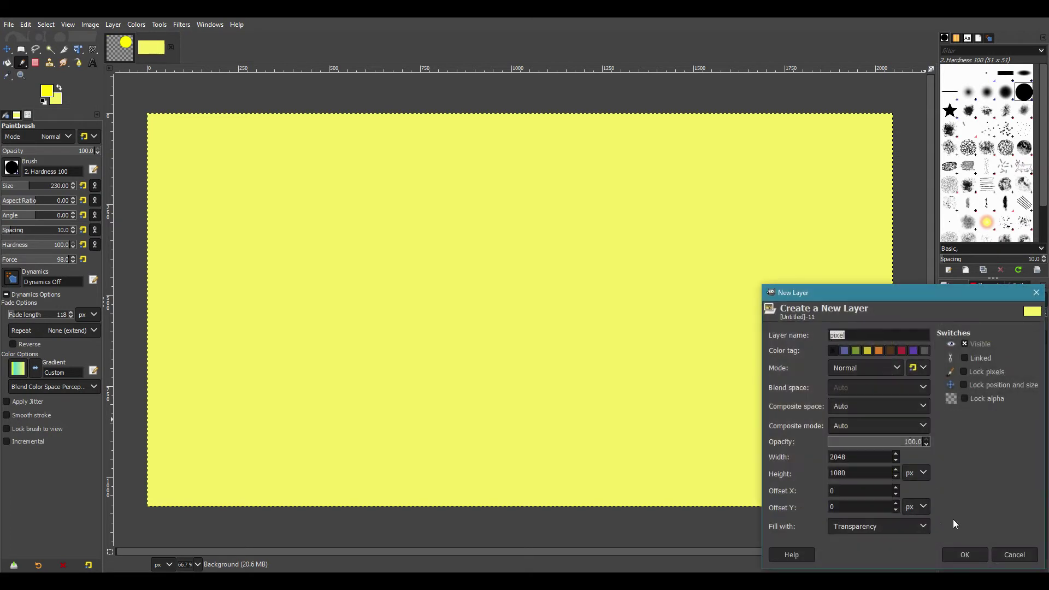
left_click(966, 553)
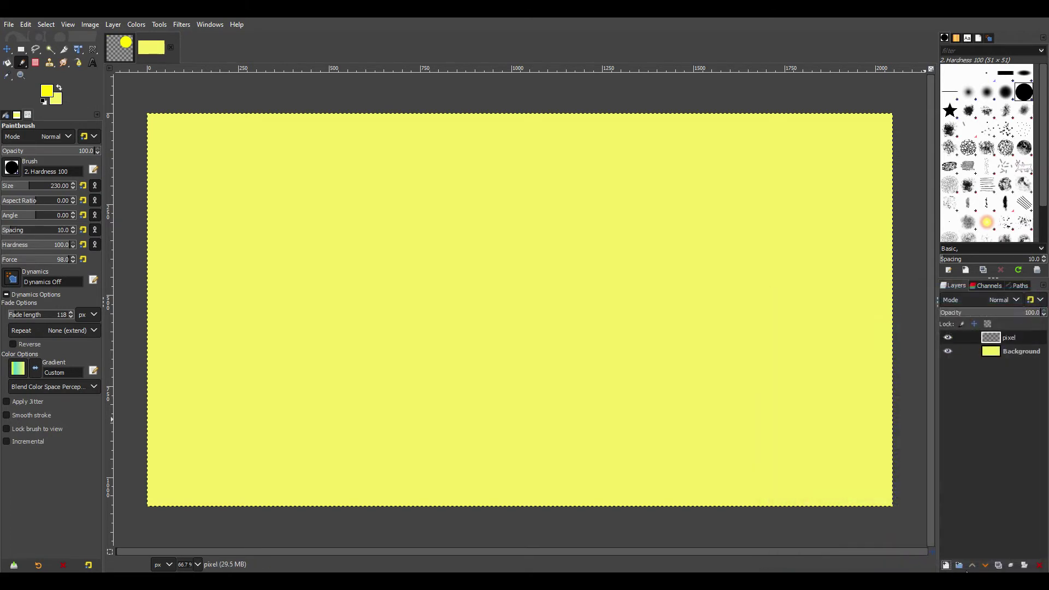
left_click(950, 350)
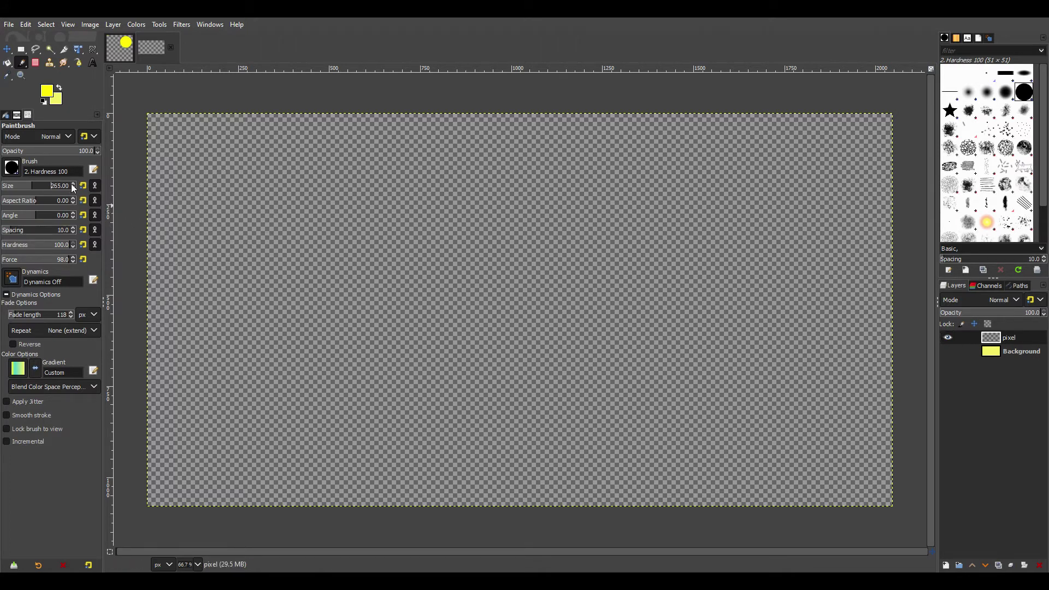
scroll(73, 185, "up", 3)
scroll(75, 185, "up", 7)
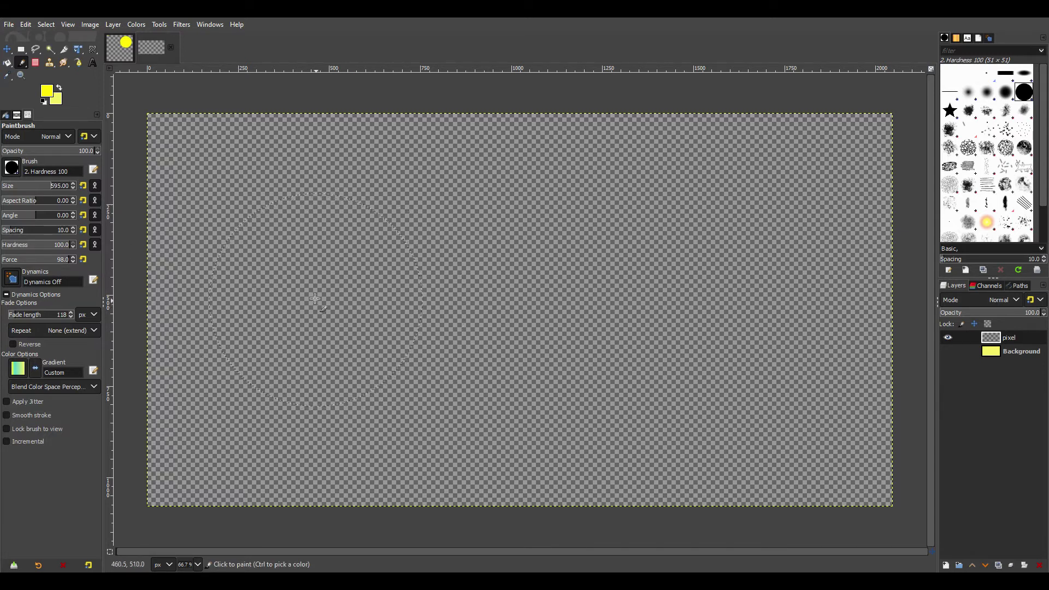
Stamp one 595 px yellow dot left of centre, zooming in to check its edge
left_click(287, 295)
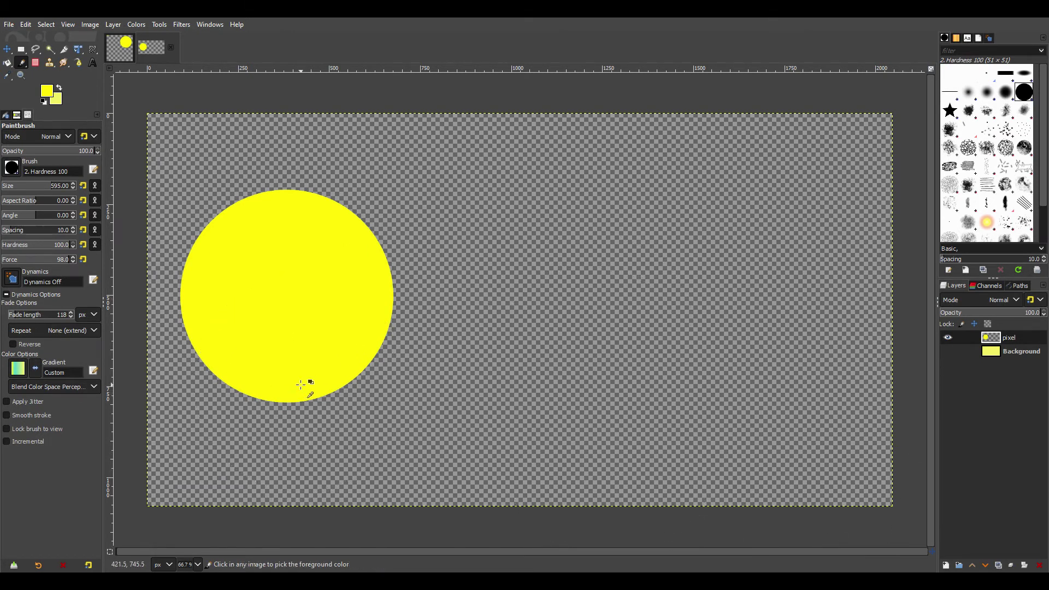
scroll(305, 385, "up", 4, "ctrl")
scroll(328, 376, "up", 4, "ctrl")
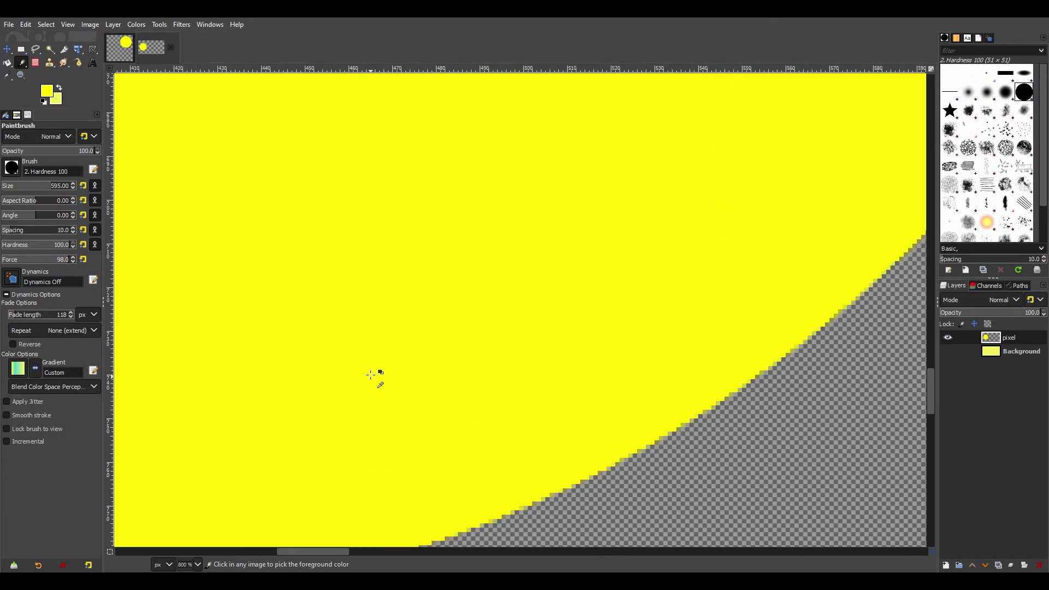
scroll(391, 239, "down", 8, "ctrl")
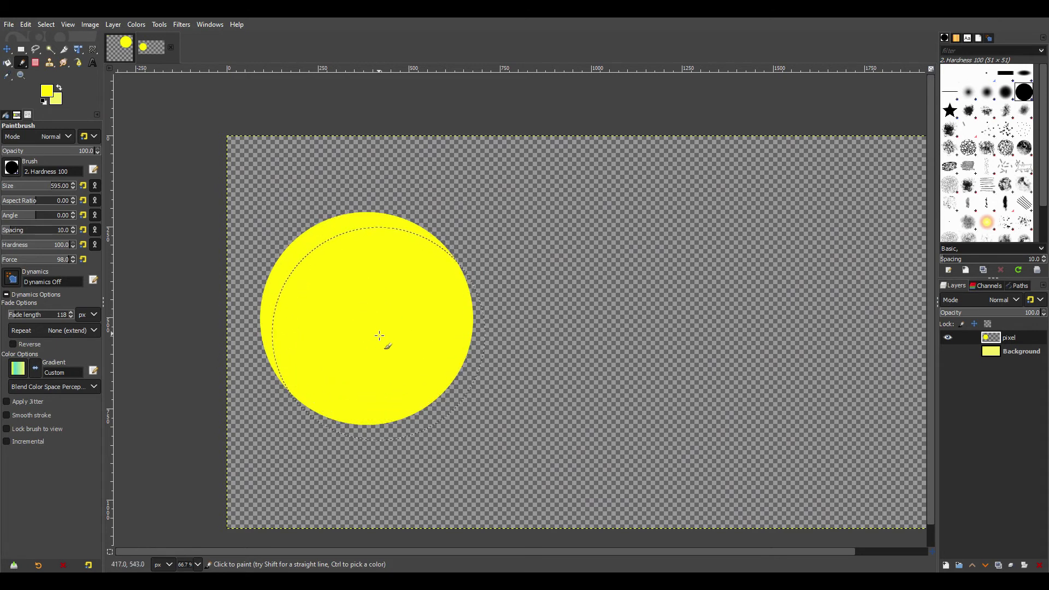
Export the image as hugePacMan.png into the sprites folder with default PNG options
left_click(9, 25)
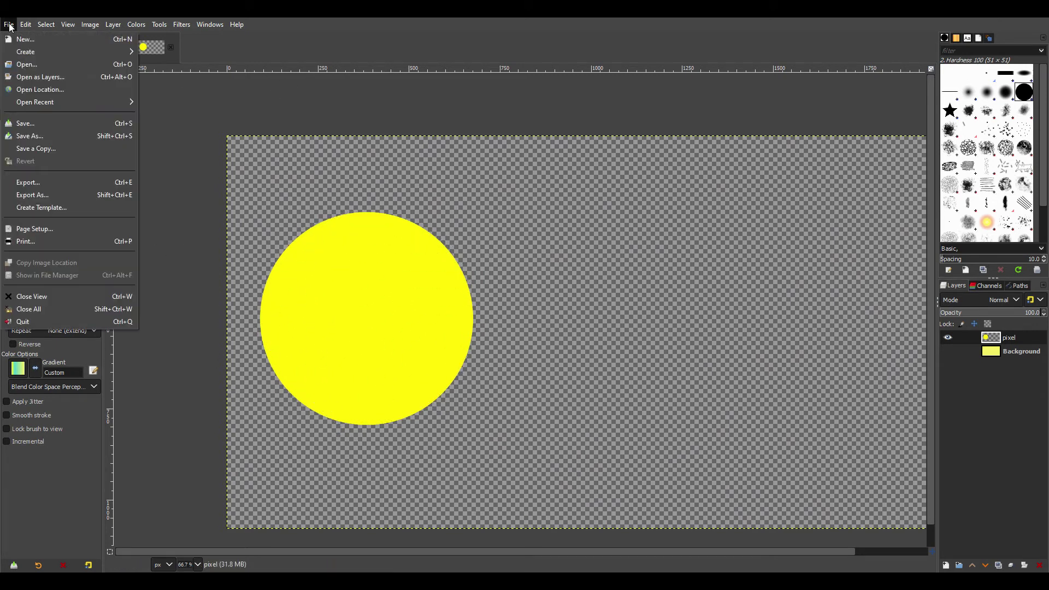
left_click(46, 193)
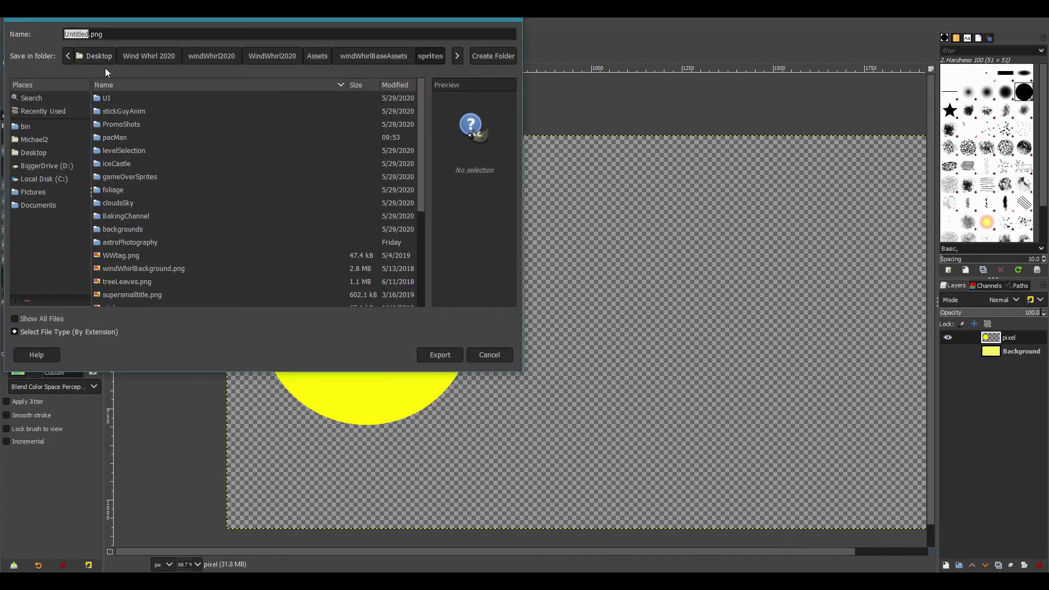
type("big pac man")
key("BackSpace")
key("BackSpace")
key("BackSpace")
key("BackSpace")
key("BackSpace")
key("BackSpace")
key("BackSpace")
key("BackSpace")
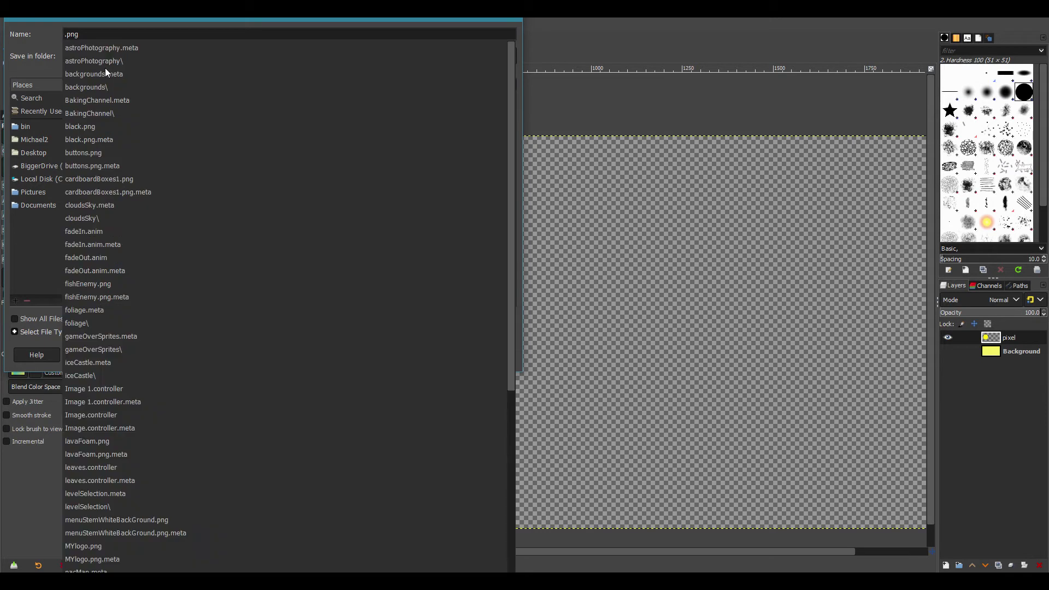
type("huge")
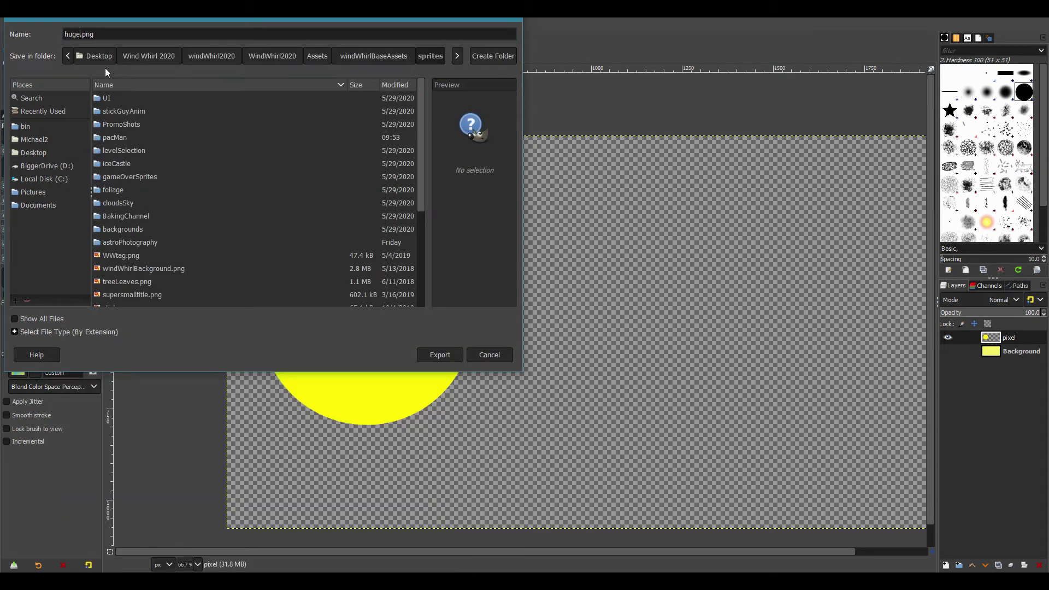
type("PacMan")
left_click(441, 354)
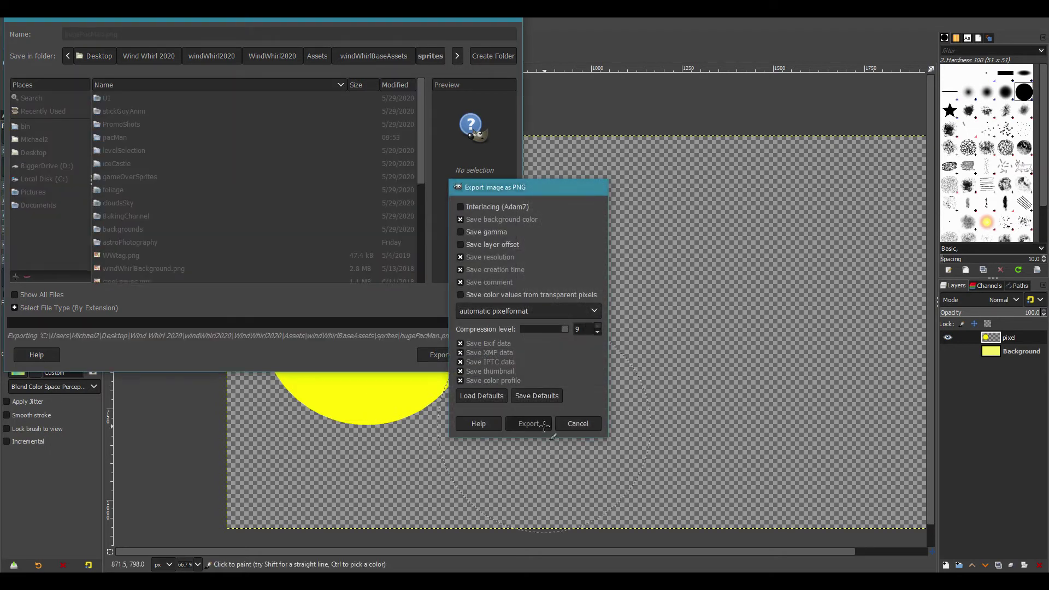
left_click(541, 424)
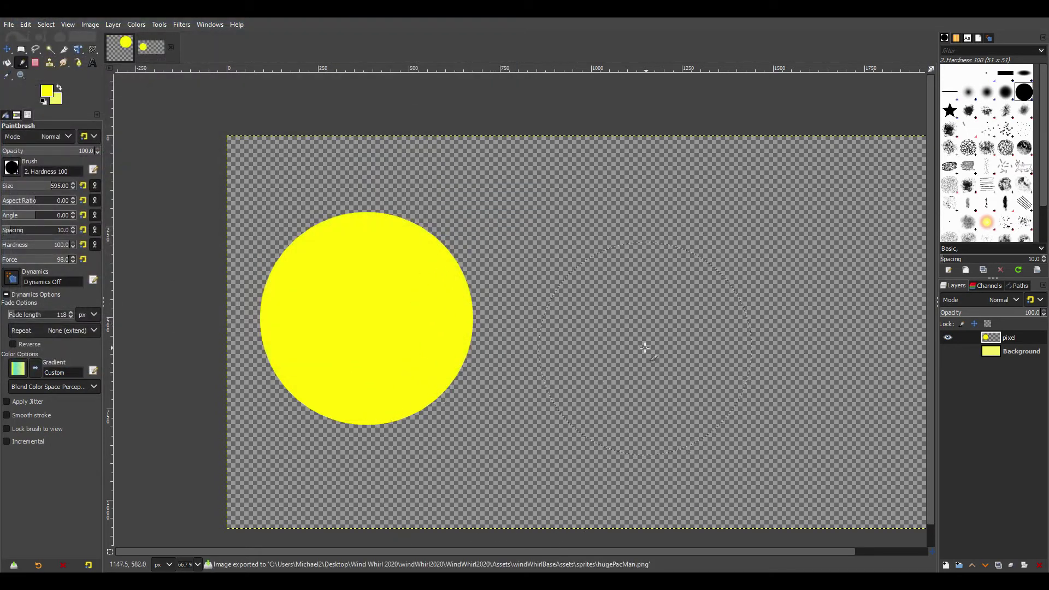
Paint a second yellow circle right of the first and switch to a size-19 eraser
left_click(615, 324)
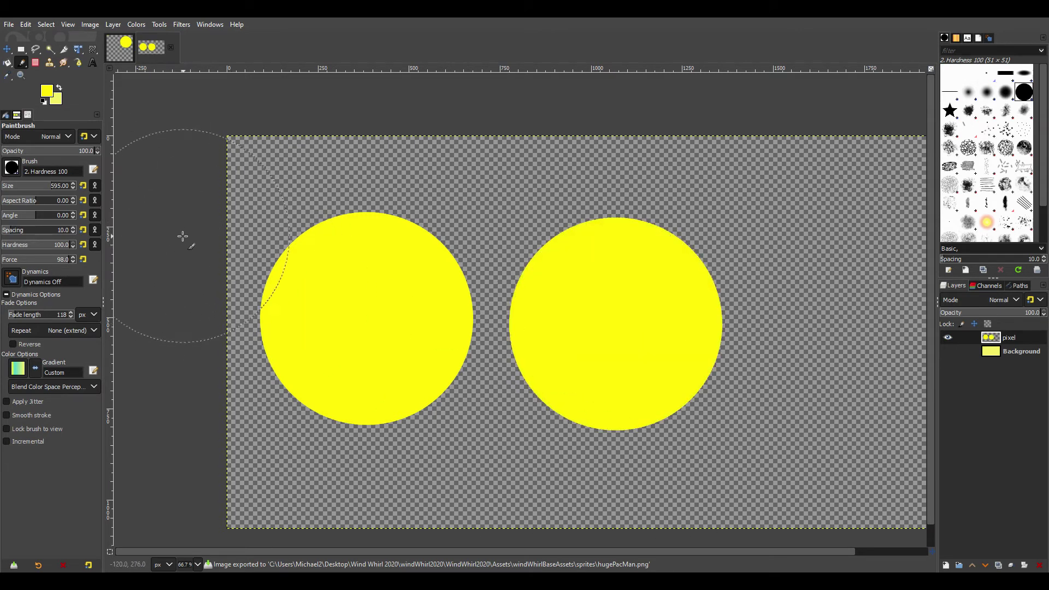
key("shift+e")
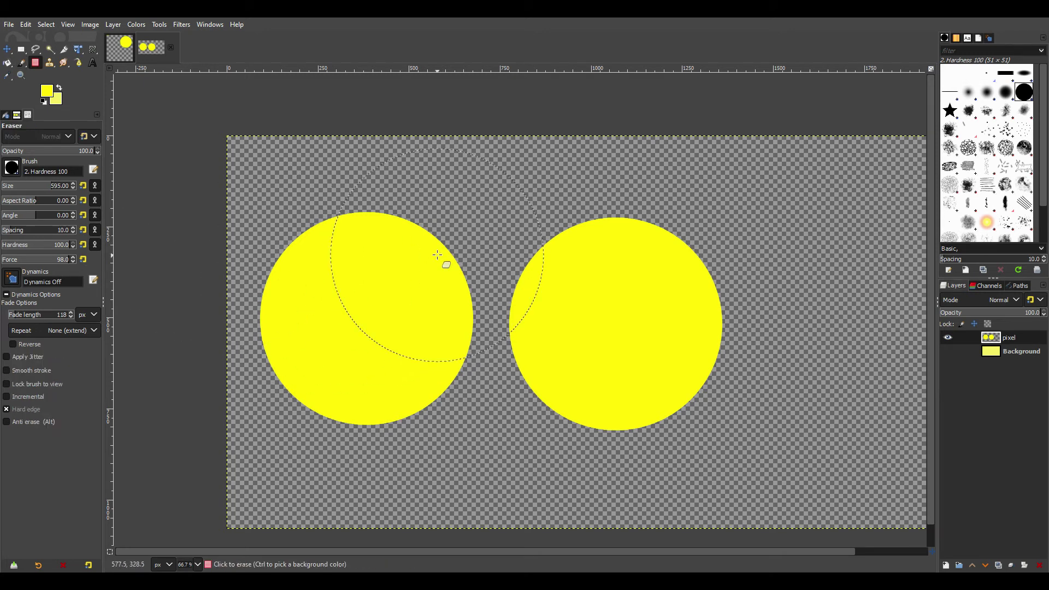
triple_click(70, 189)
type("51")
key("Return")
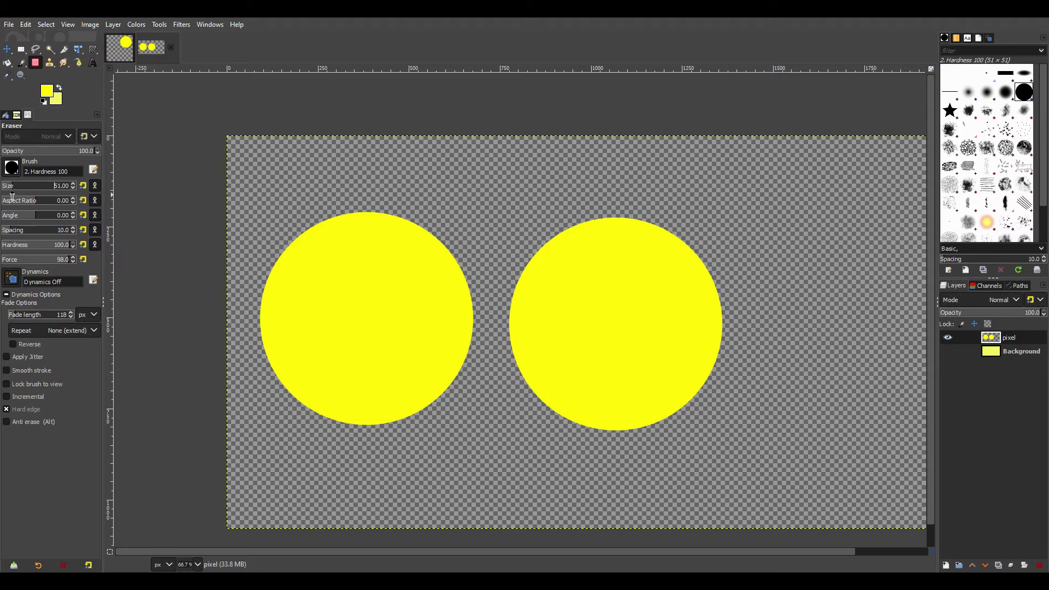
left_click(8, 184)
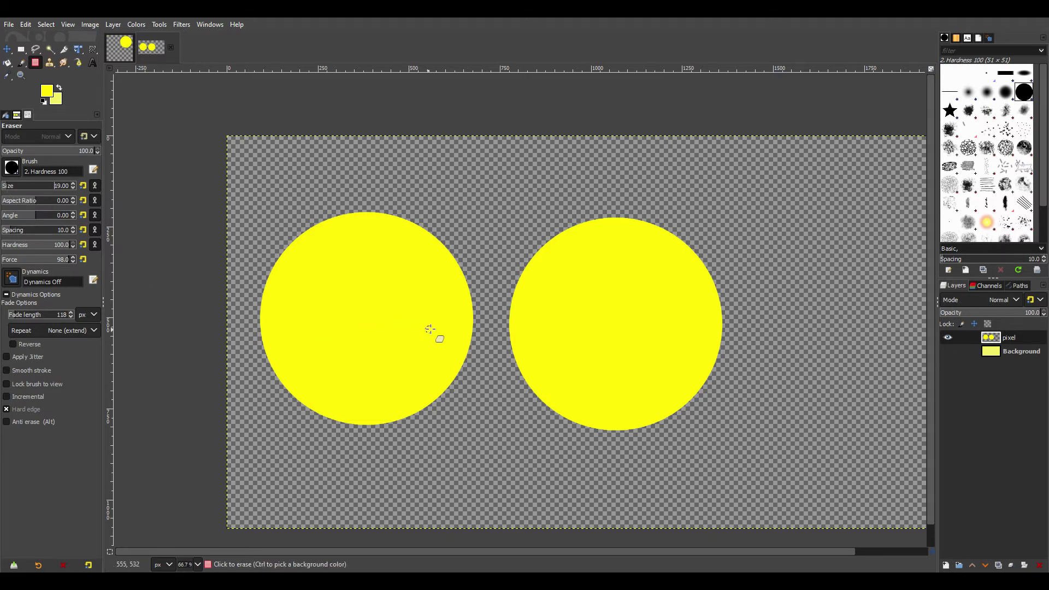
Erase two straight lines from the left circle's edge into its centre, outlining the mouth wedge
left_click(461, 266)
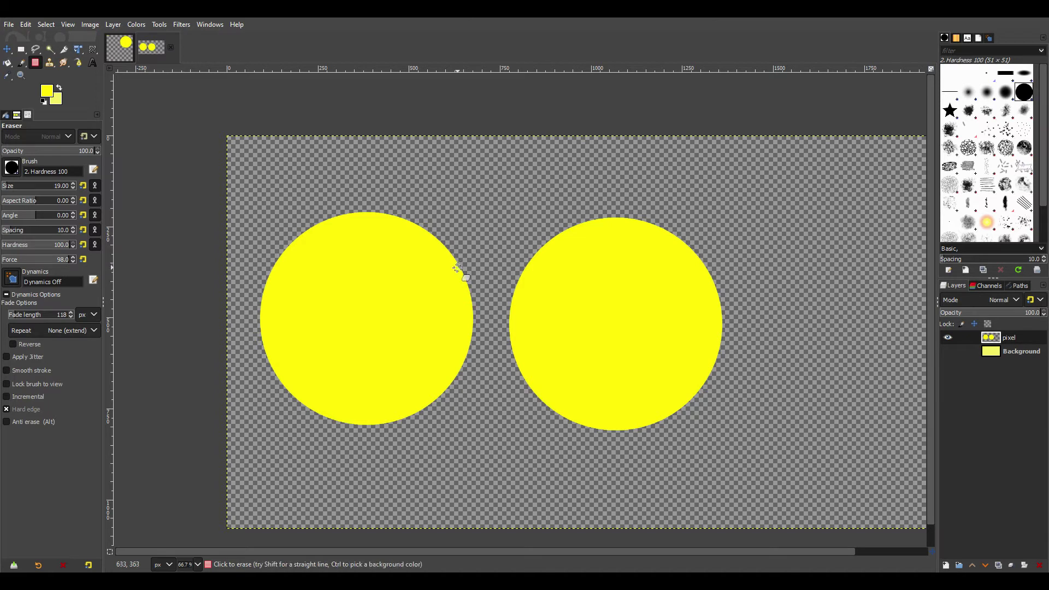
left_click(348, 316, "shift")
left_click(461, 402, "shift")
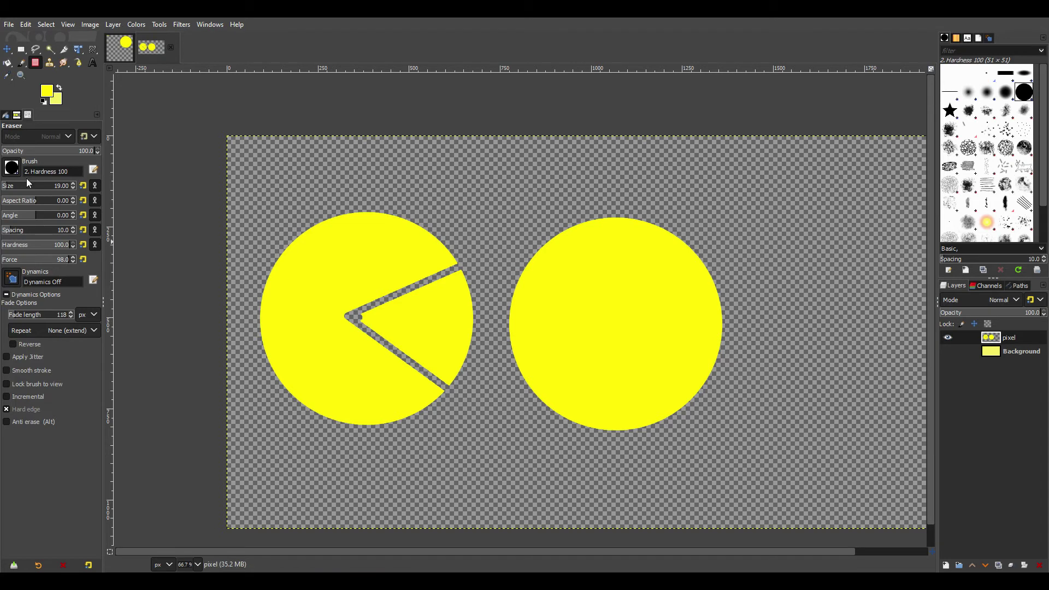
Enlarge the eraser to 64 and clear the yellow triangle inside the mouth
left_click_drag(19, 189, 31, 198)
left_click(372, 318)
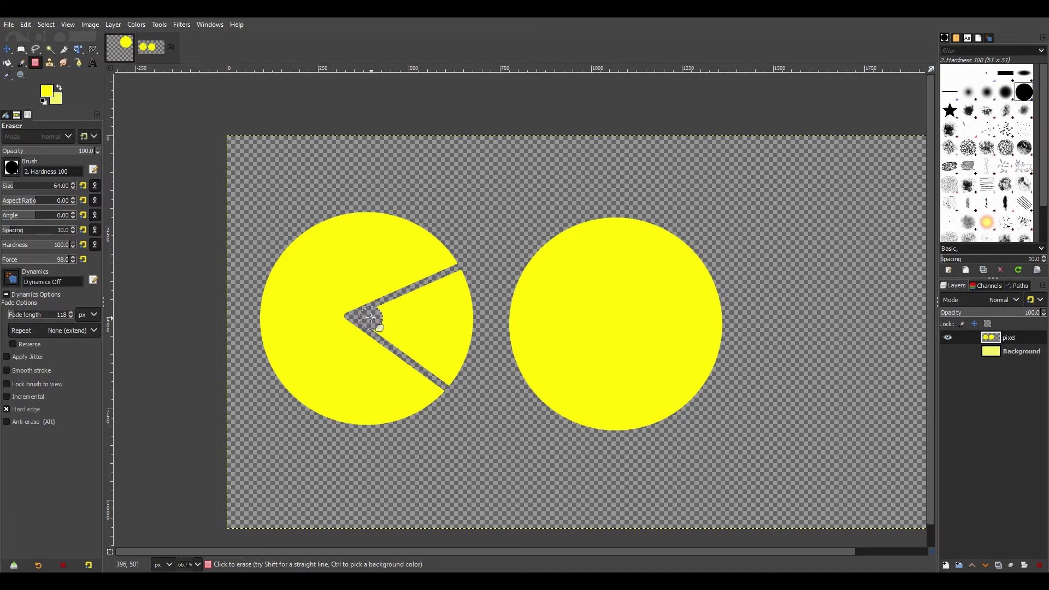
left_click(472, 271, "shift")
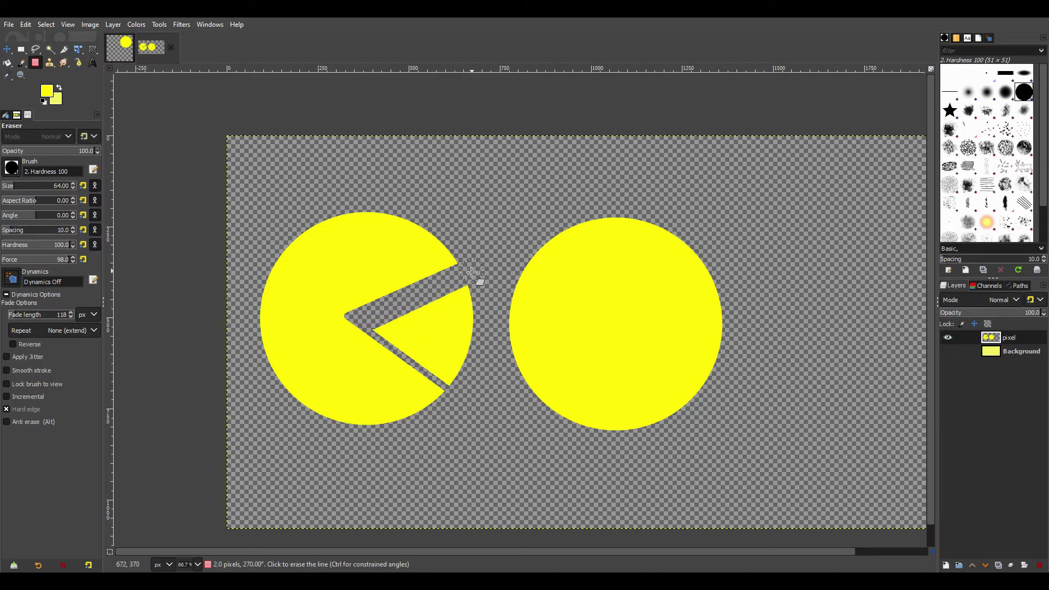
left_click(455, 374, "shift")
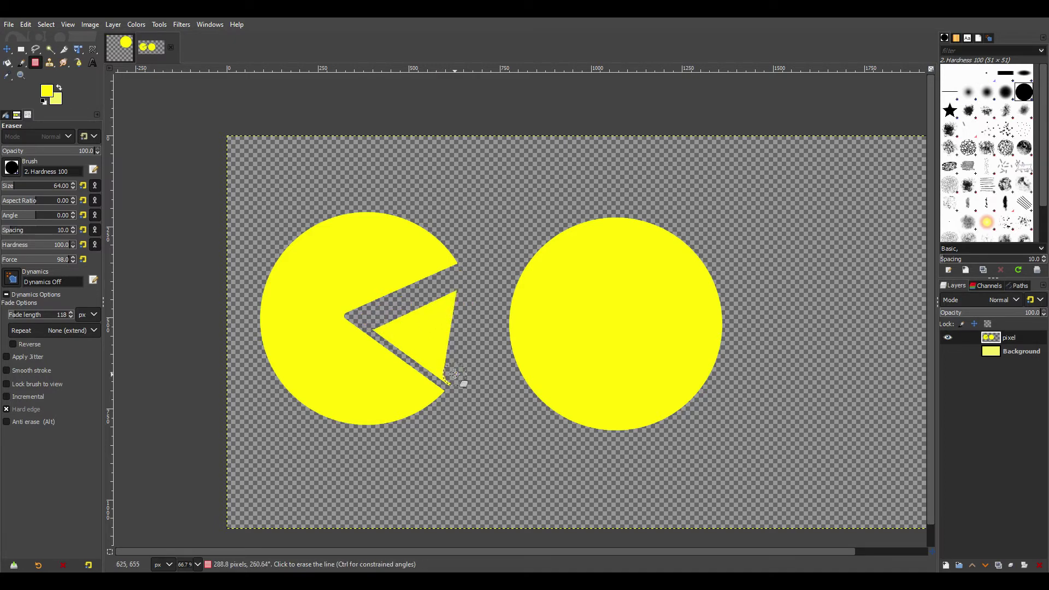
left_click(381, 330, "shift")
left_click(468, 300, "shift")
left_click(436, 350, "shift")
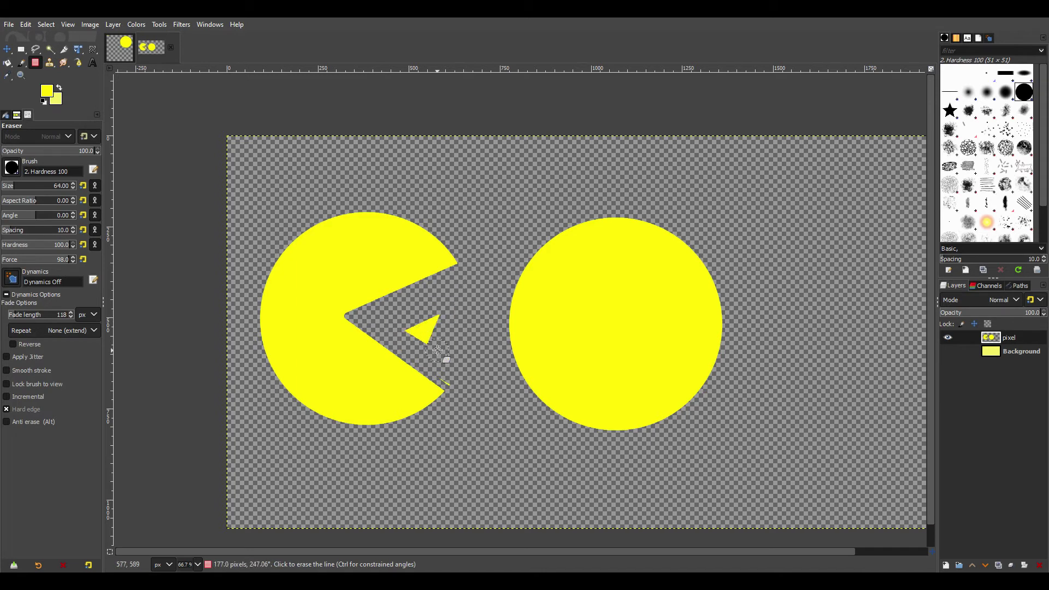
left_click(435, 315, "shift")
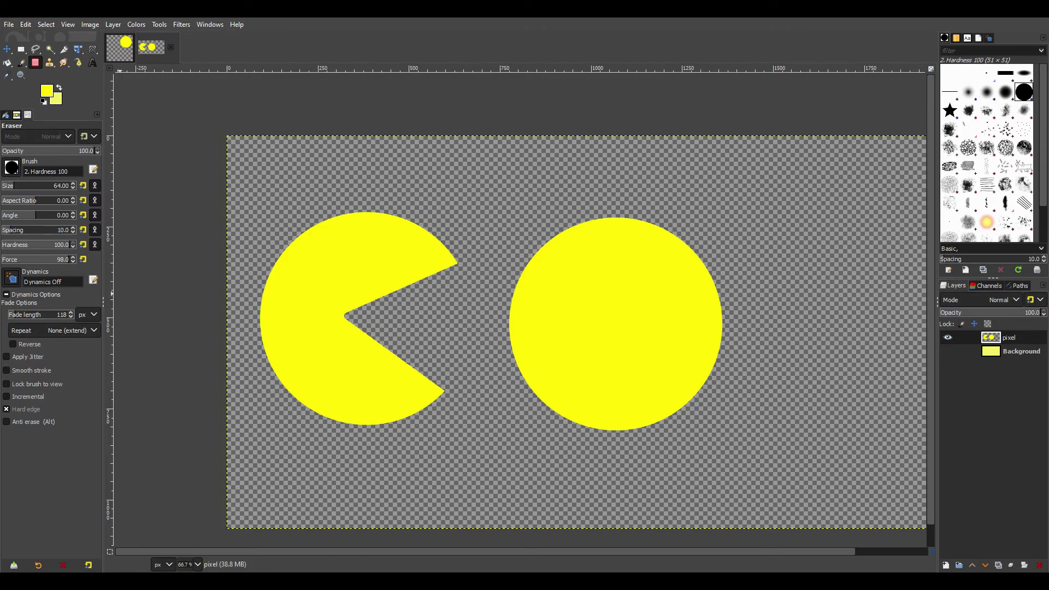
Set the foreground to black and paint an eye on each big yellow shape
left_click(46, 90)
left_click_drag(68, 102, 96, 150)
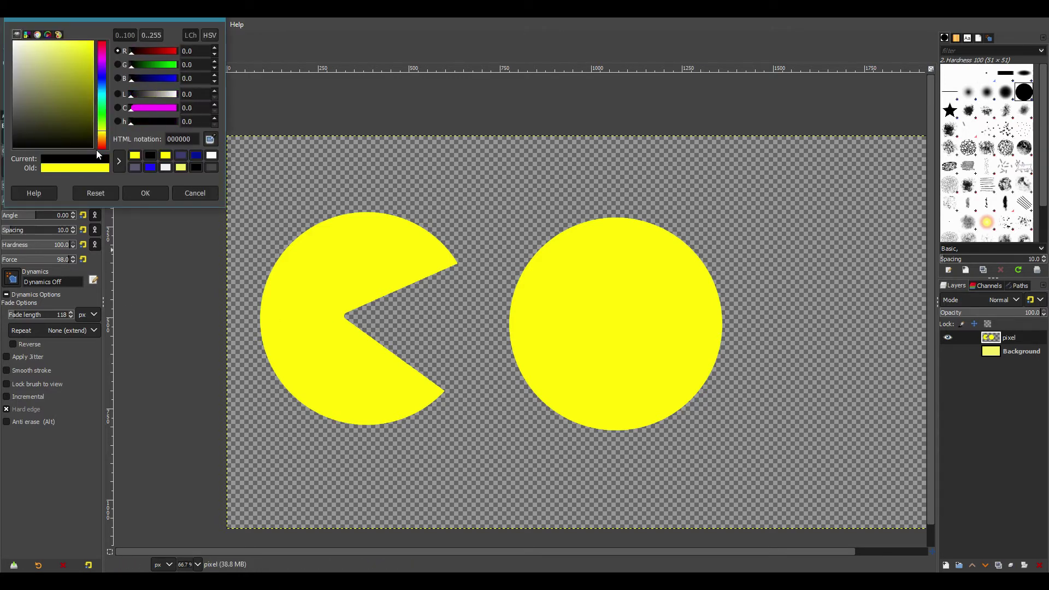
left_click(148, 193)
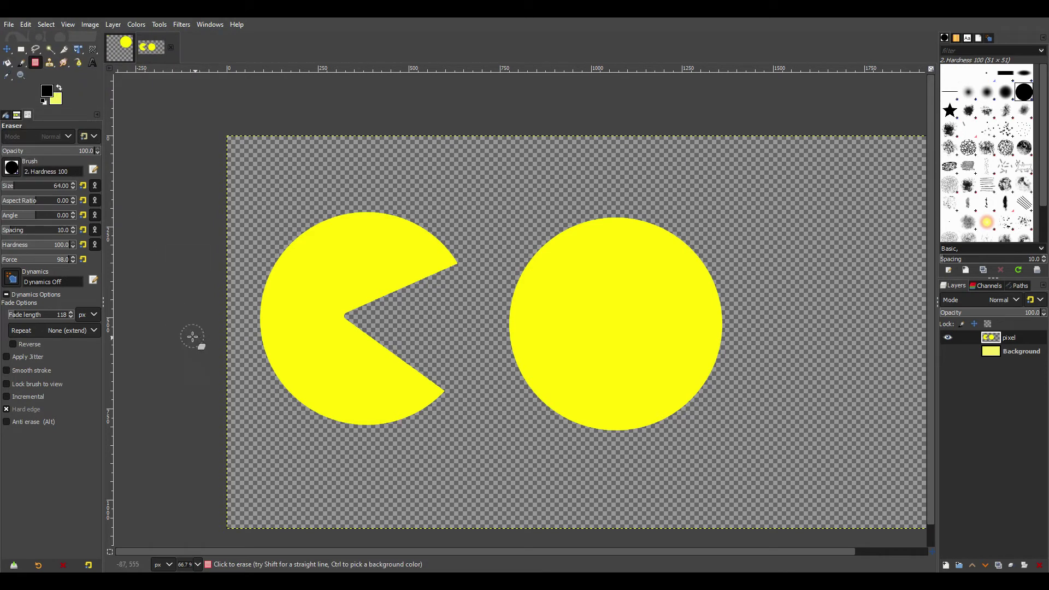
key("p")
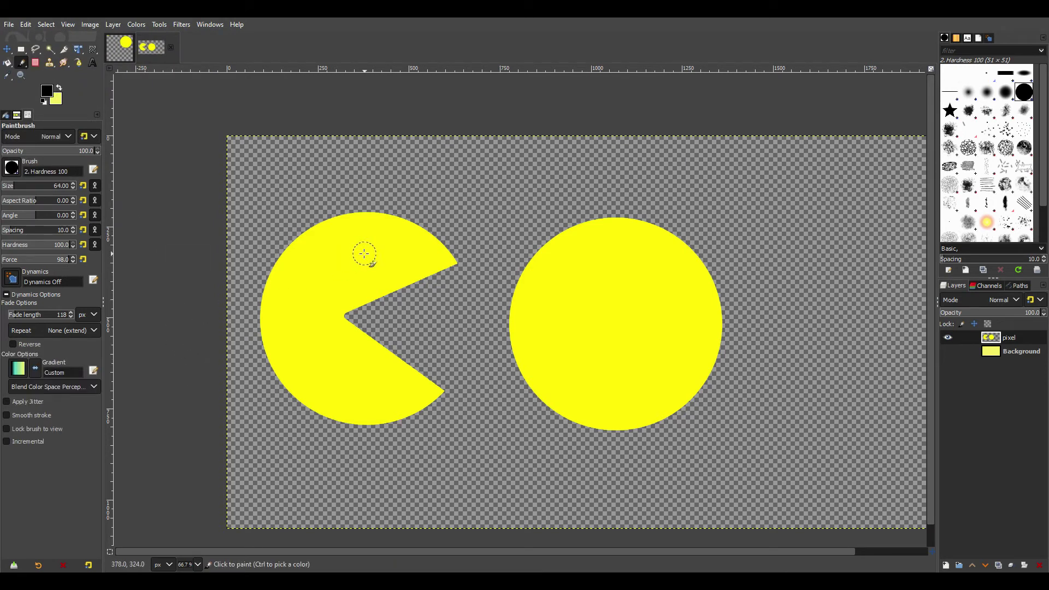
left_click(364, 253)
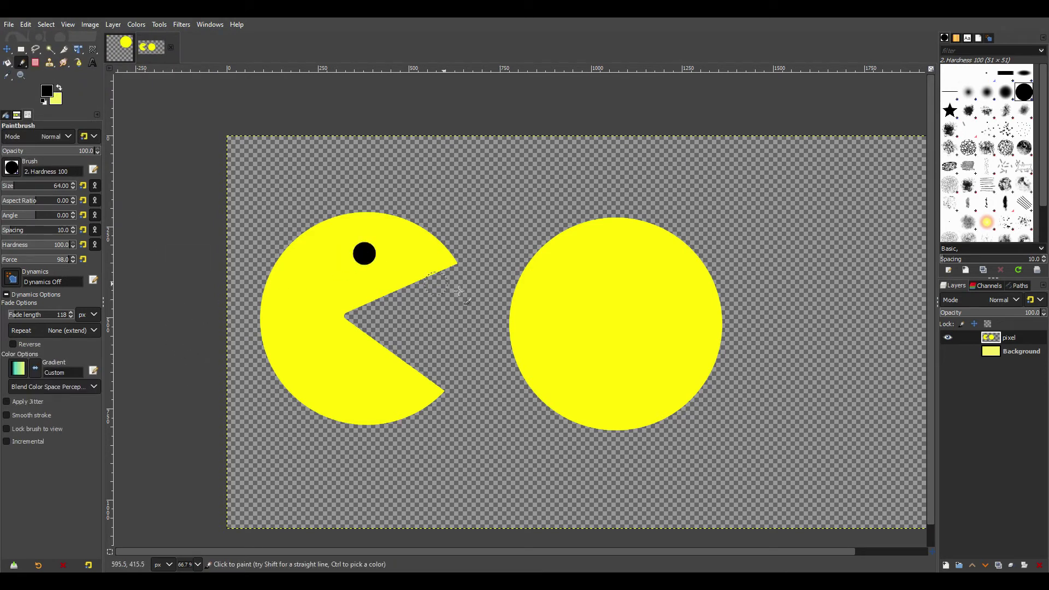
left_click(635, 268)
Re-export the image to hugePacMan.png and switch back to Unity
left_click(8, 25)
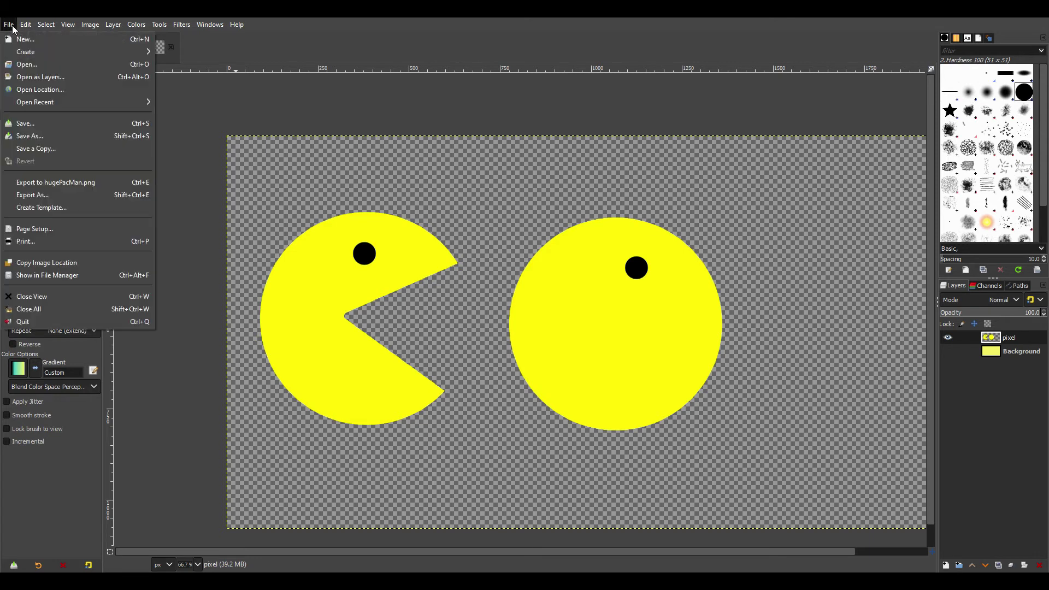
left_click(43, 185)
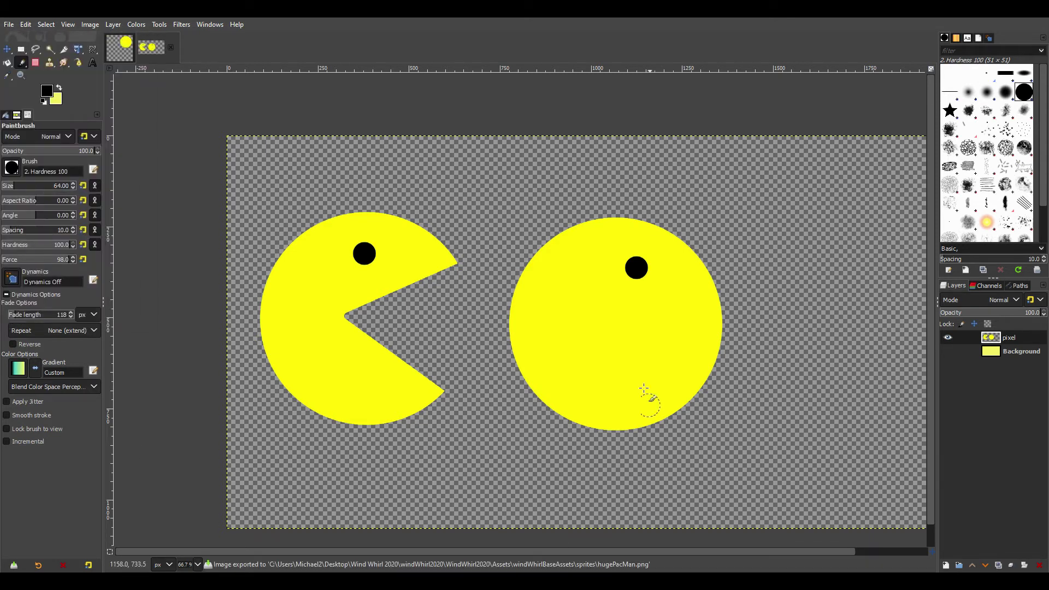
key("alt+Tab")
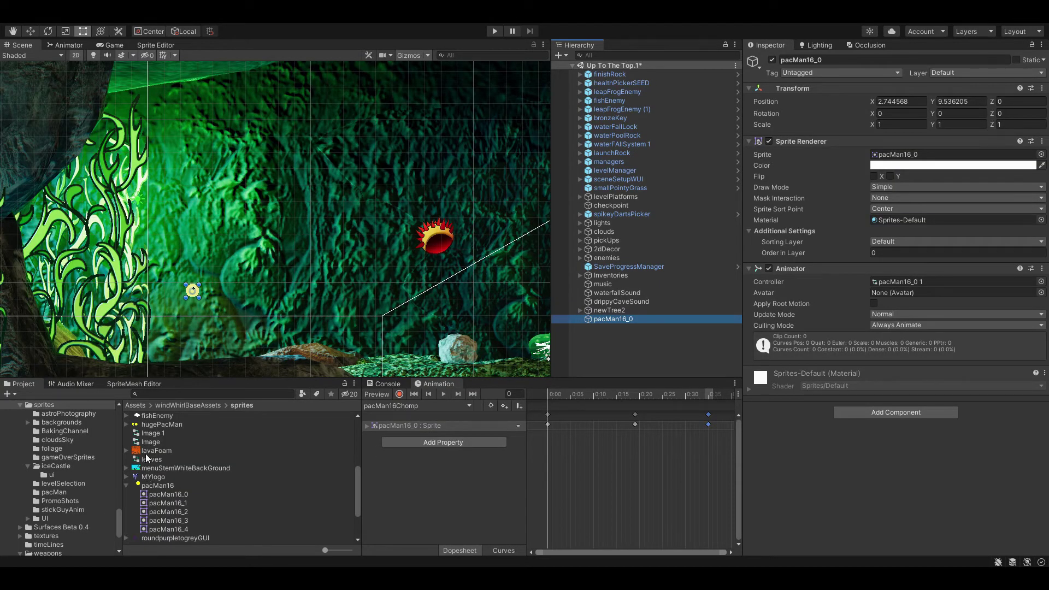
Set the hugePacMan texture's Sprite Mode to Multiple and Mesh Type to Full Rect
left_click(158, 424)
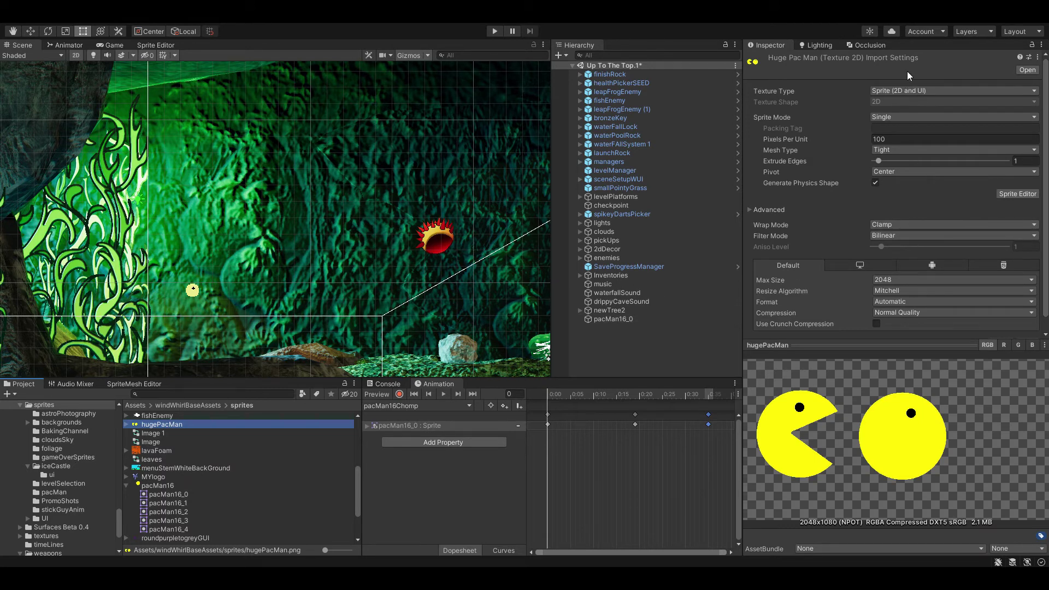
left_click(917, 118)
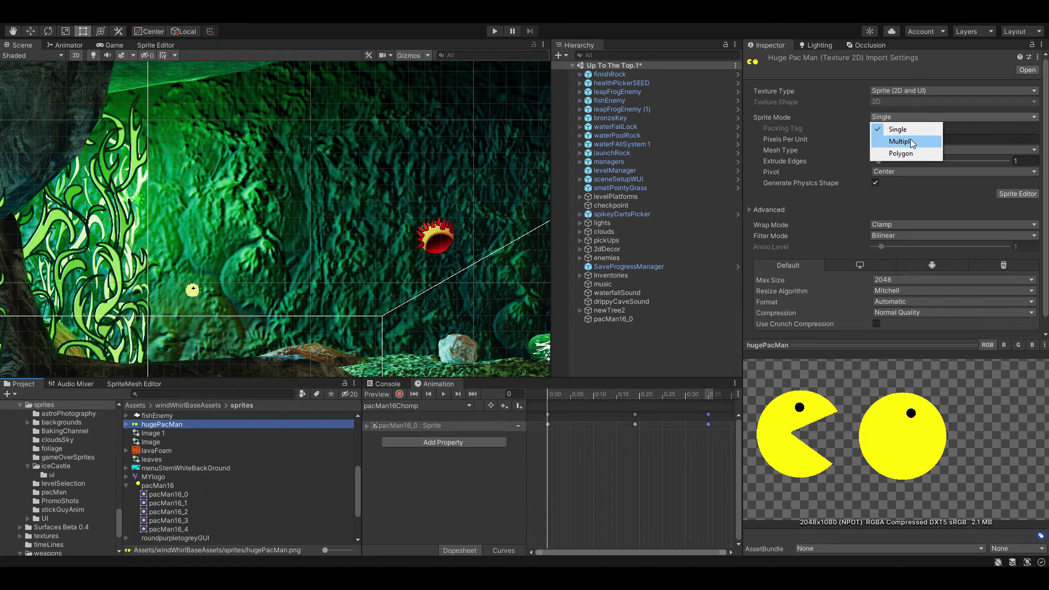
left_click(911, 140)
left_click(936, 148)
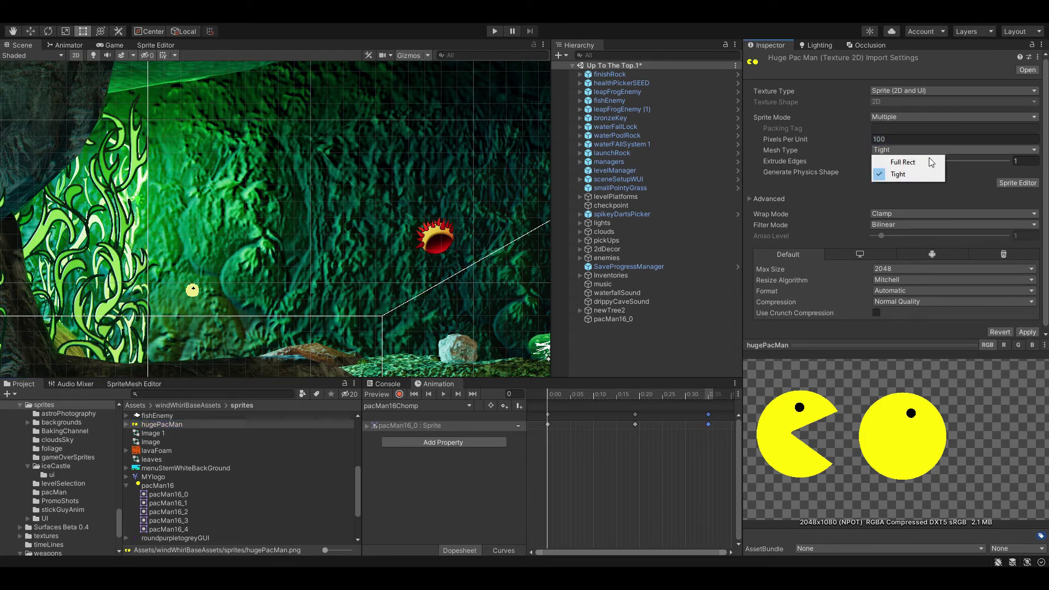
left_click(917, 164)
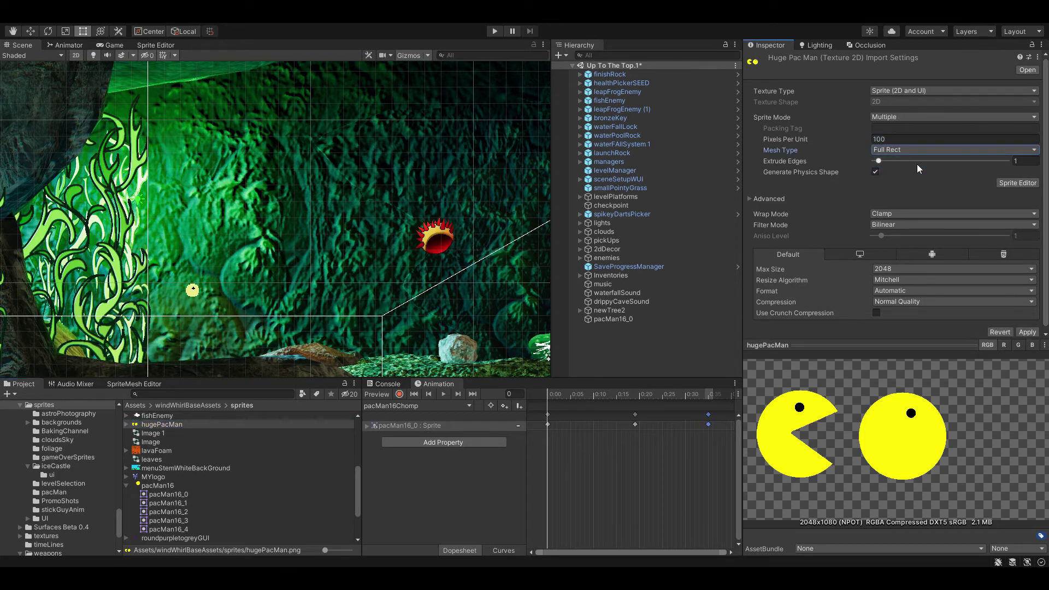
Apply the import settings, auto-slice hugePacMan into two sprites in the Sprite Editor, and apply
left_click(1019, 184)
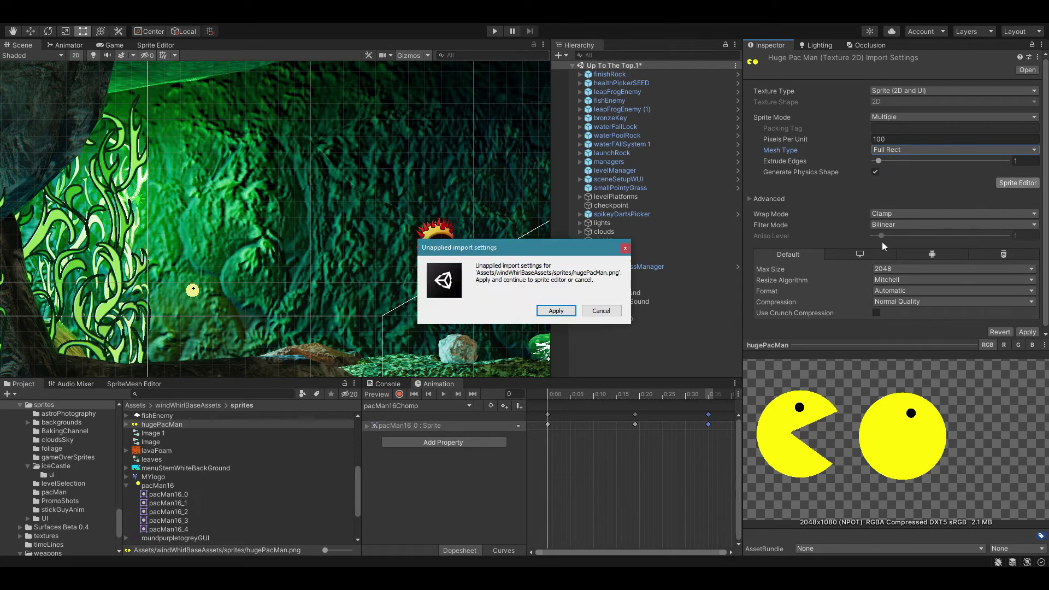
left_click(544, 313)
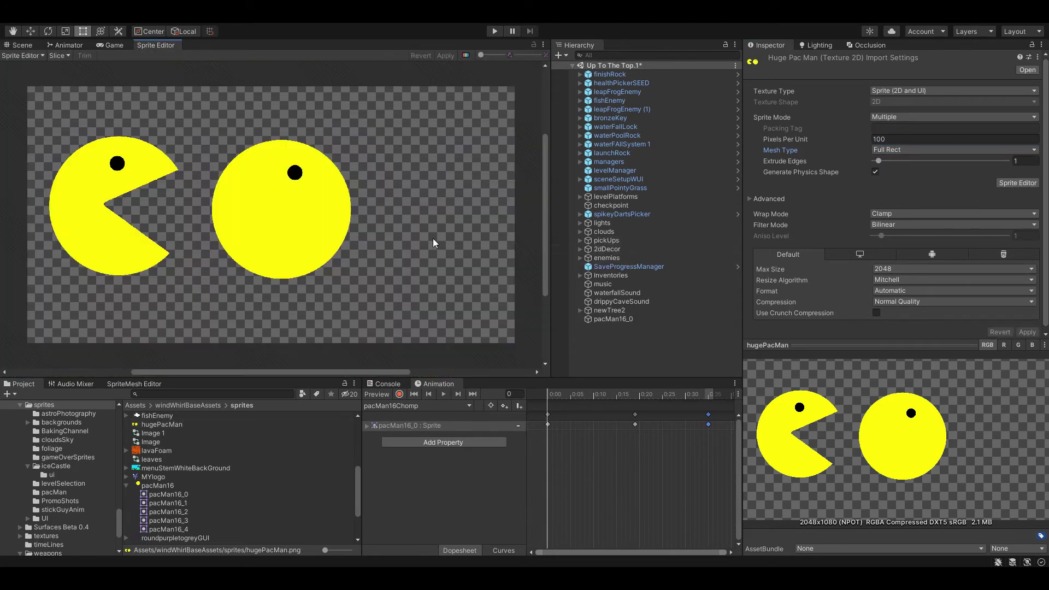
left_click(59, 56)
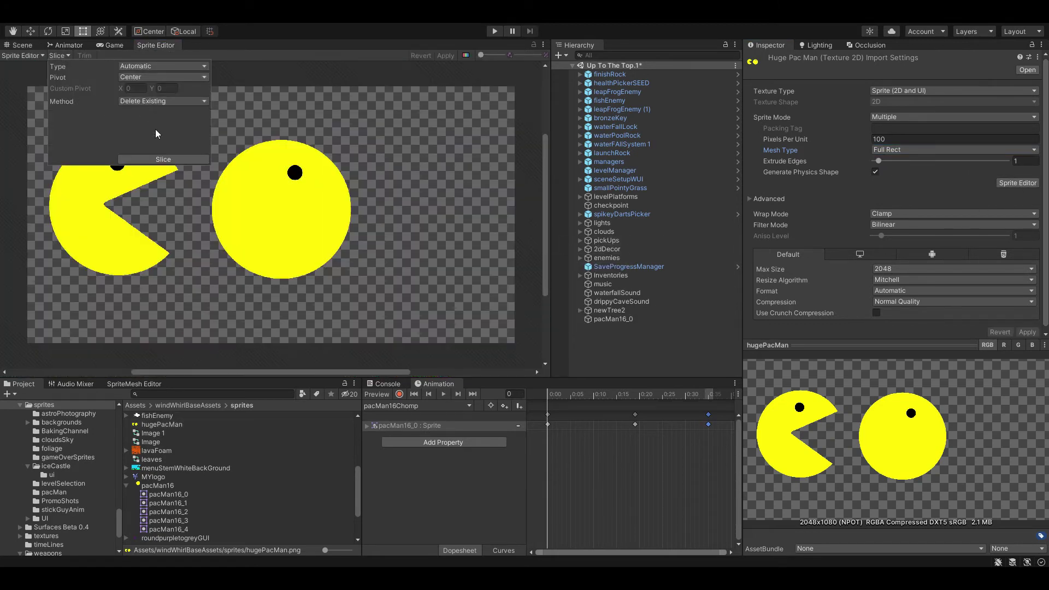
left_click(177, 159)
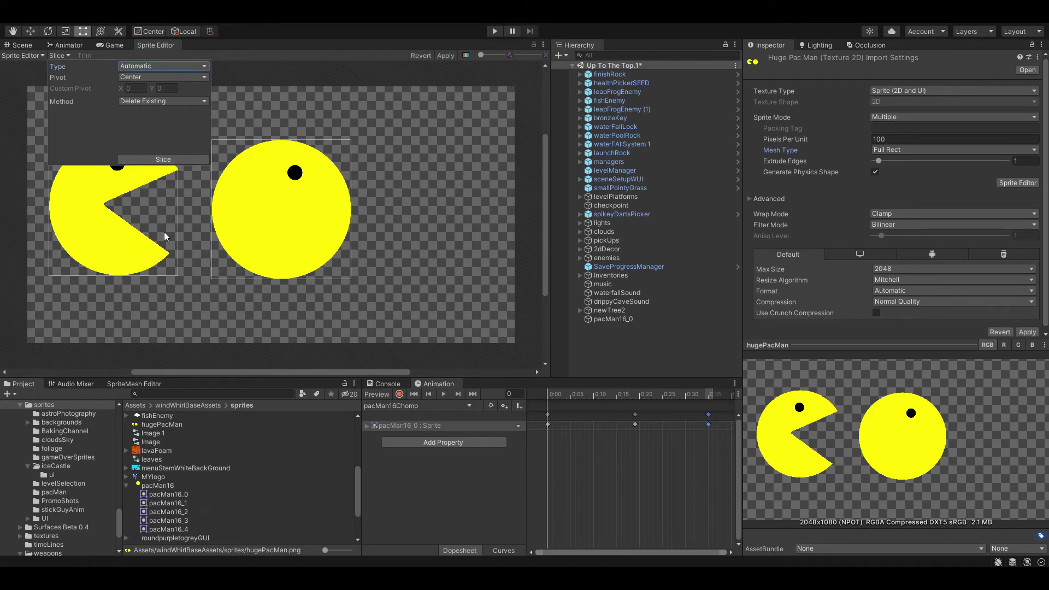
left_click(446, 55)
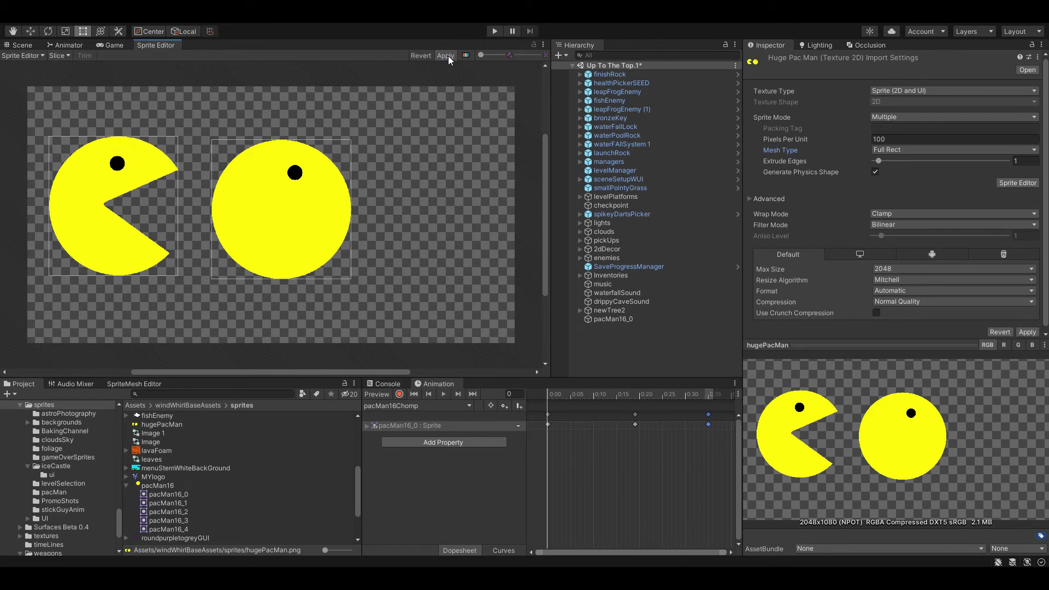
left_click(31, 44)
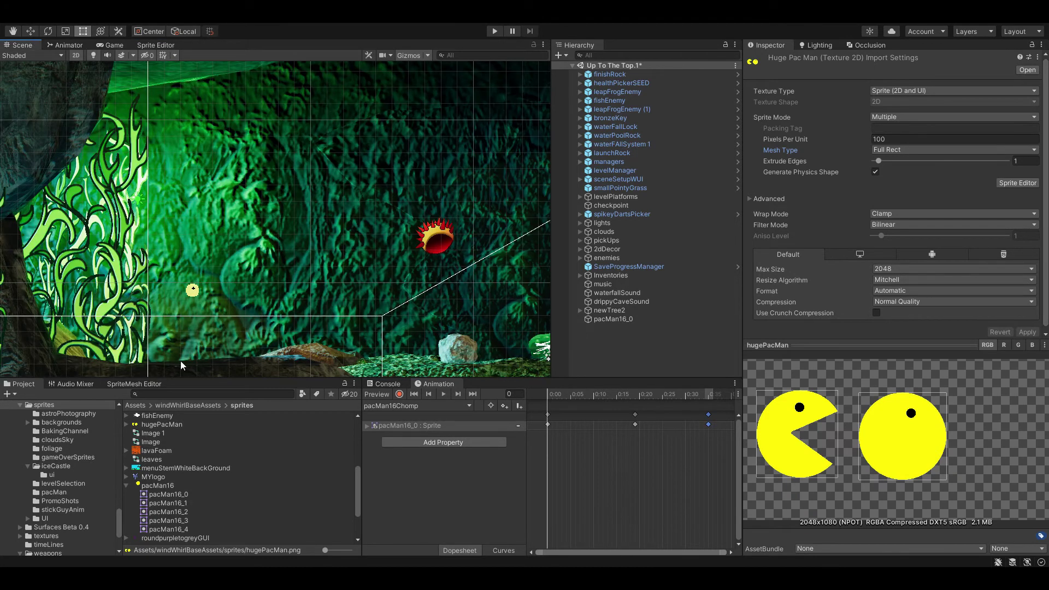
Drag hugePacMan_0 from the expanded hugePacMan asset into the scene beside the tiny Pac-Man
left_click(128, 424)
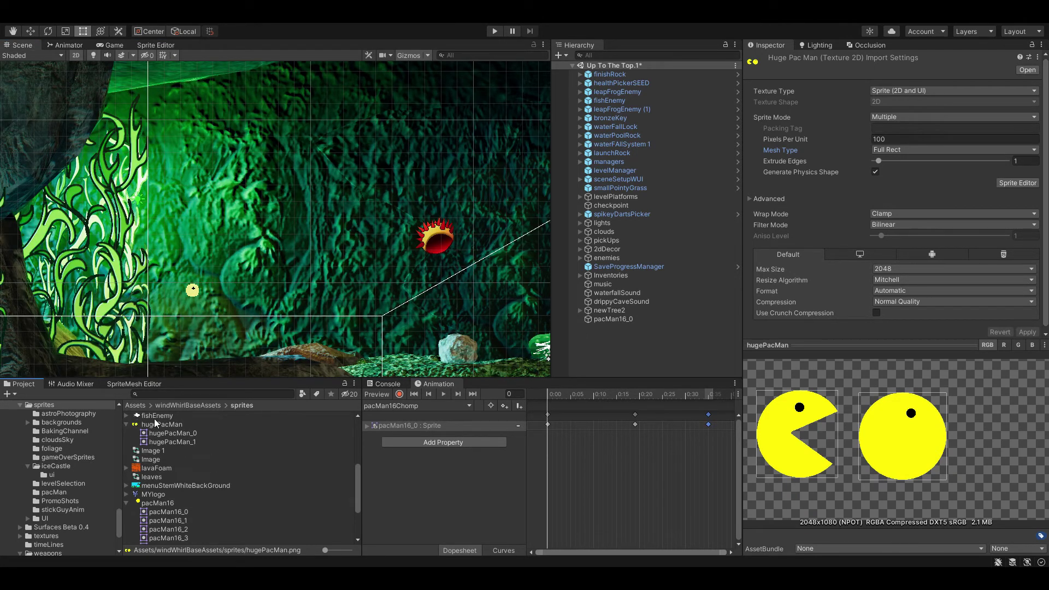
left_click_drag(168, 433, 290, 270)
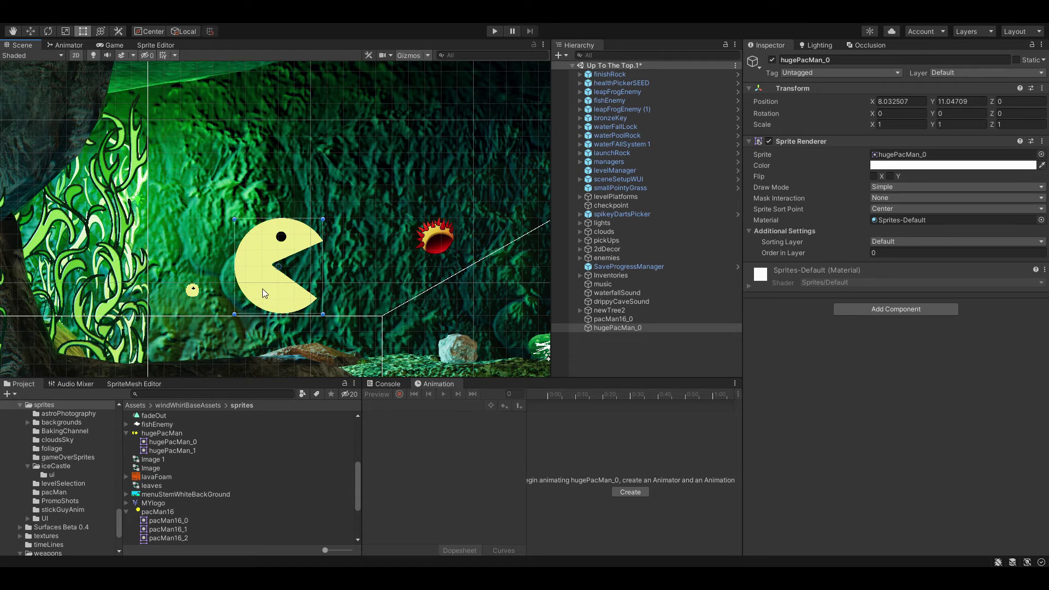
scroll(303, 241, "up", 3)
scroll(322, 268, "up", 3)
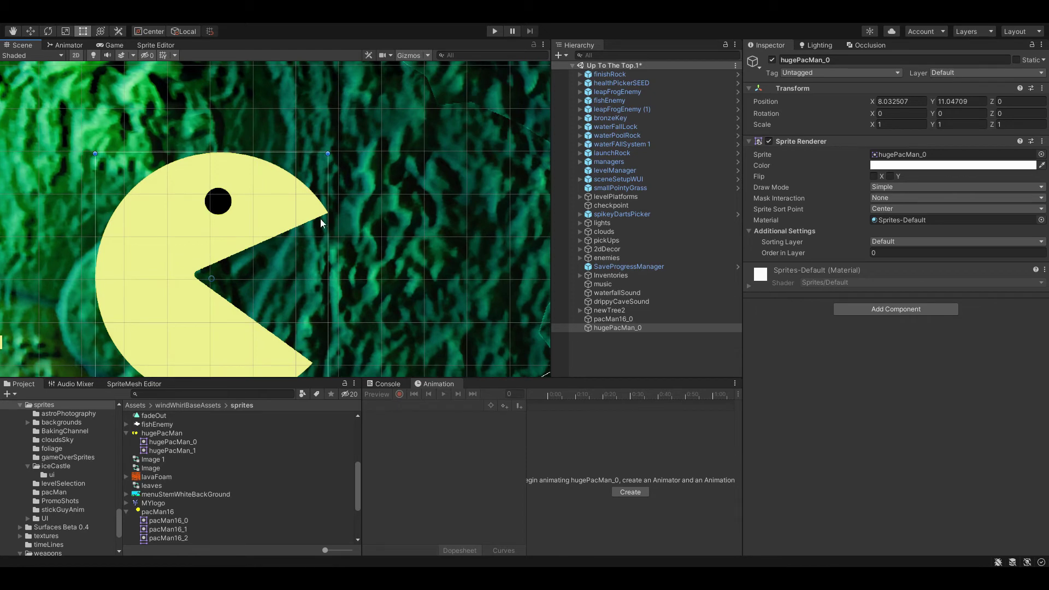
scroll(268, 270, "down", 2)
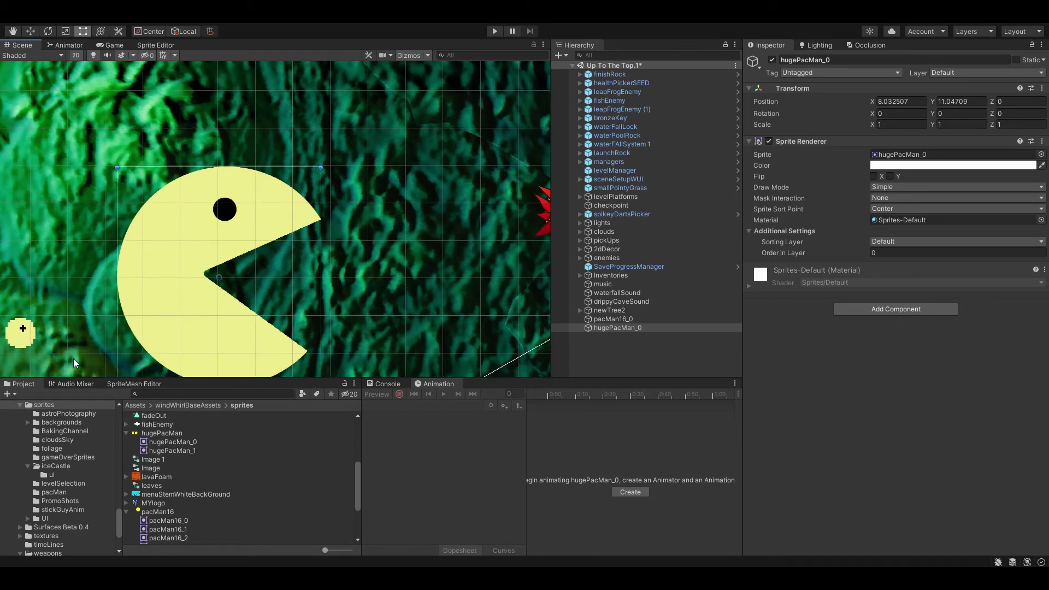
scroll(157, 295, "down", 1)
left_click_drag(181, 287, 288, 245)
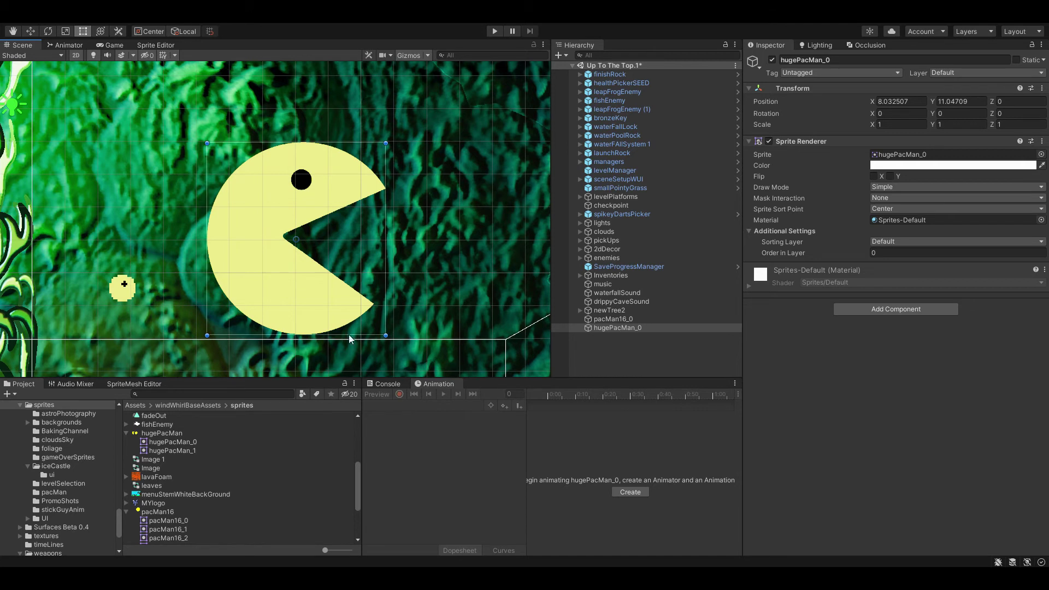
Create the bigPacManChomp animation on hugePacMan_0, then preview pacMan16_0's pacMan16Chomp for comparison
right_click(608, 330)
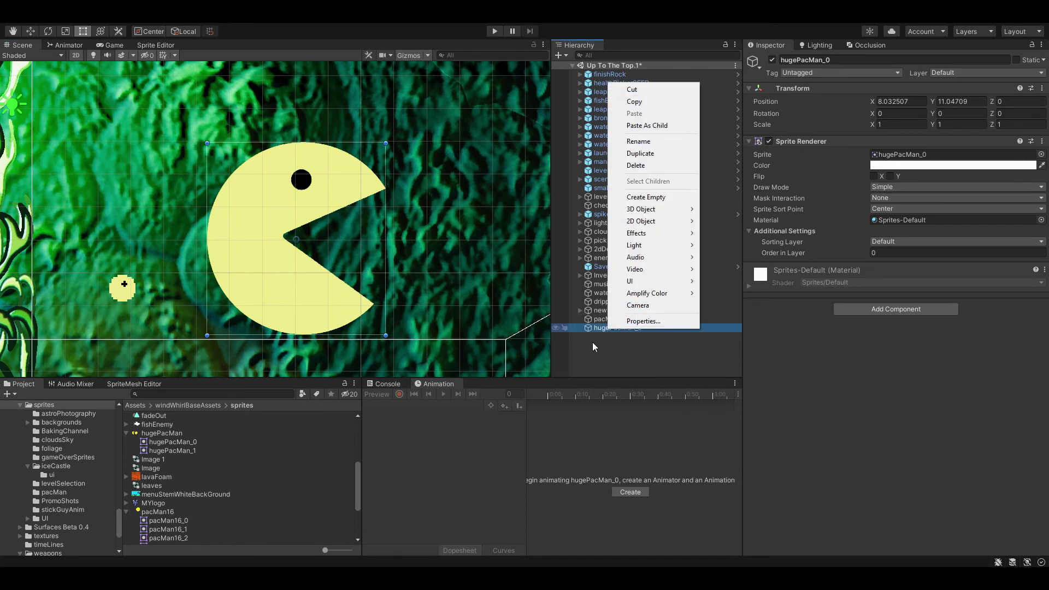
left_click(590, 336)
left_click(630, 492)
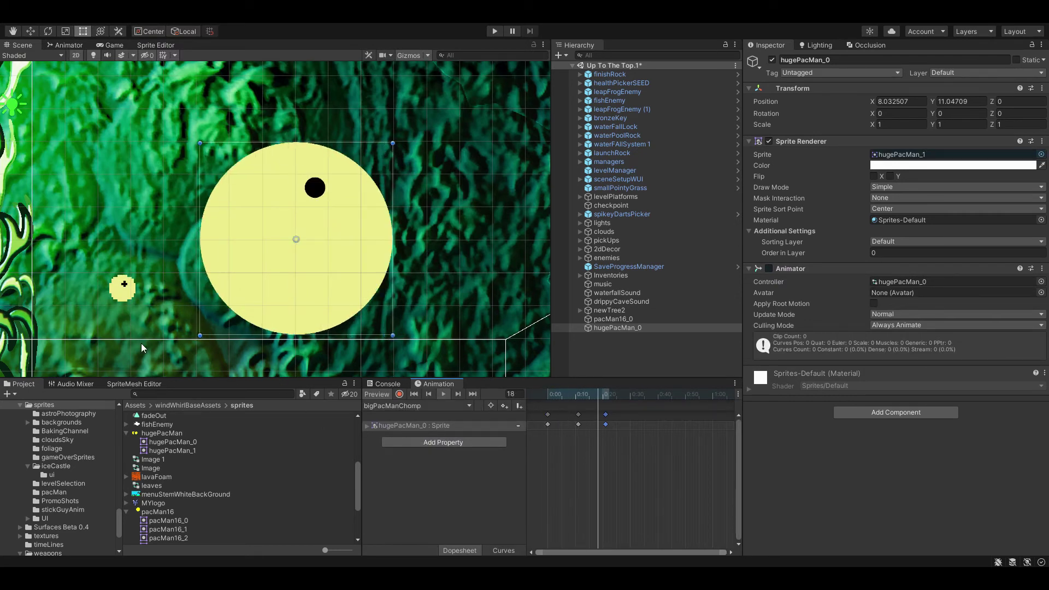
left_click(122, 295)
left_click(122, 293)
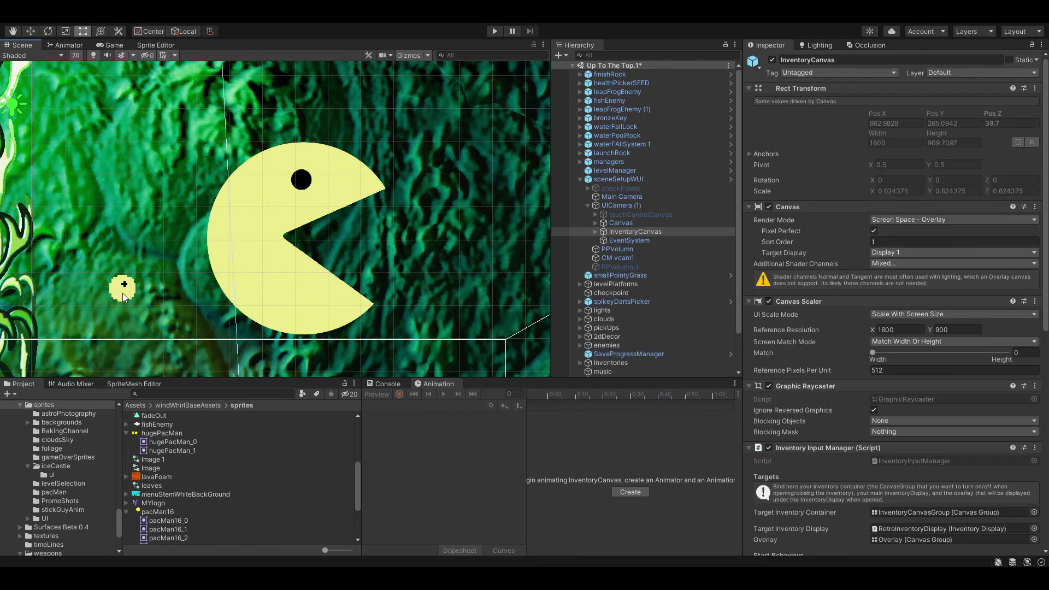
left_click(579, 180)
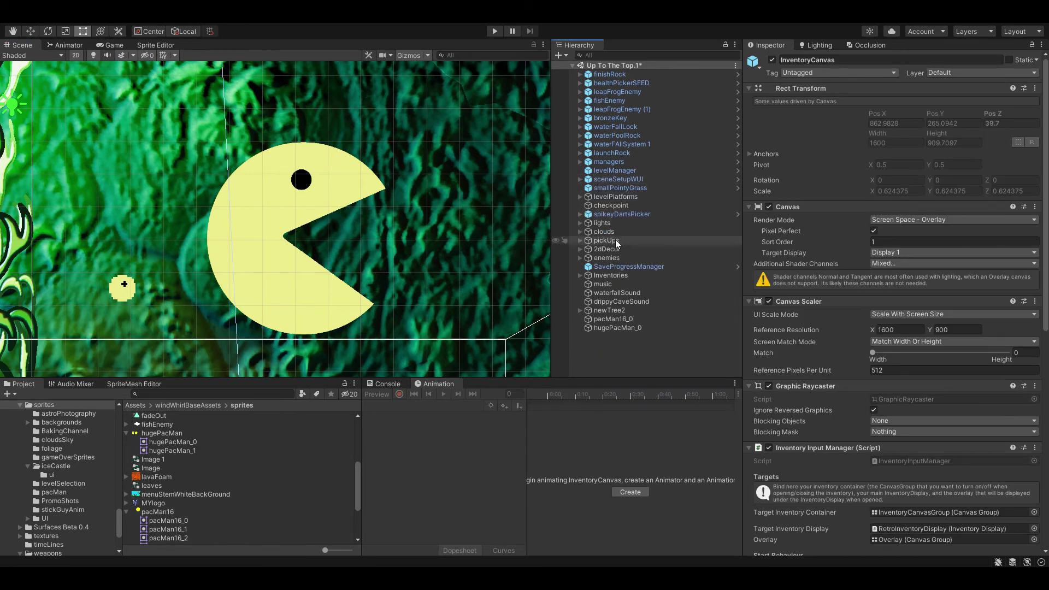
left_click(614, 321)
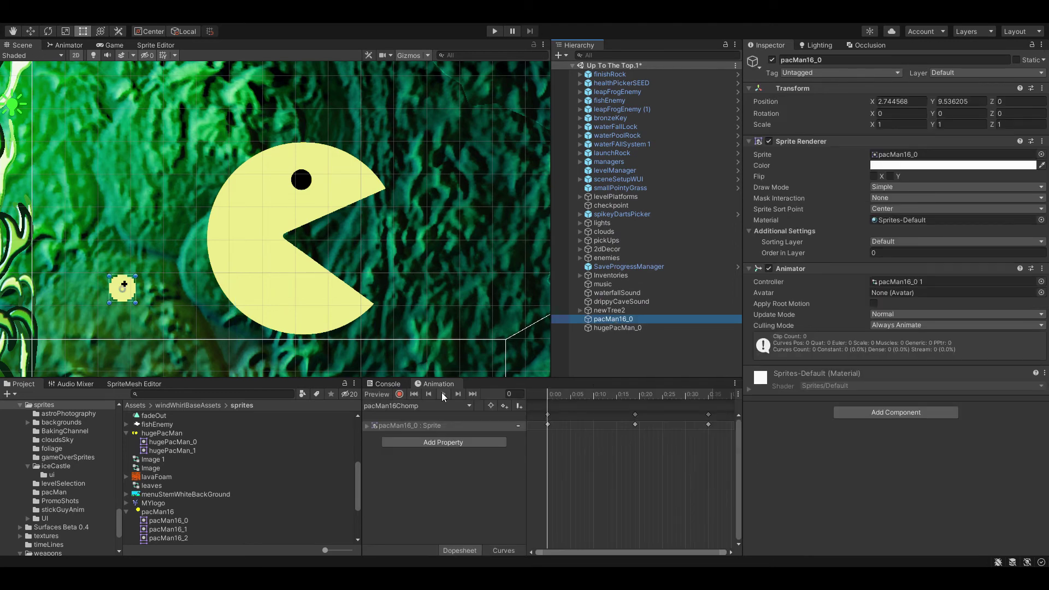
left_click(443, 394)
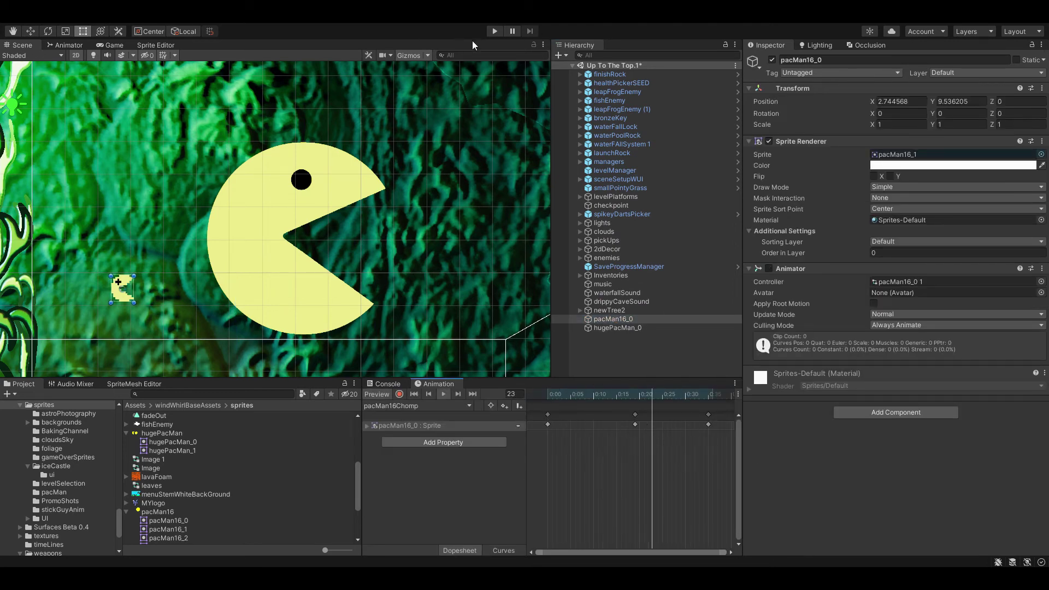
left_click(495, 31)
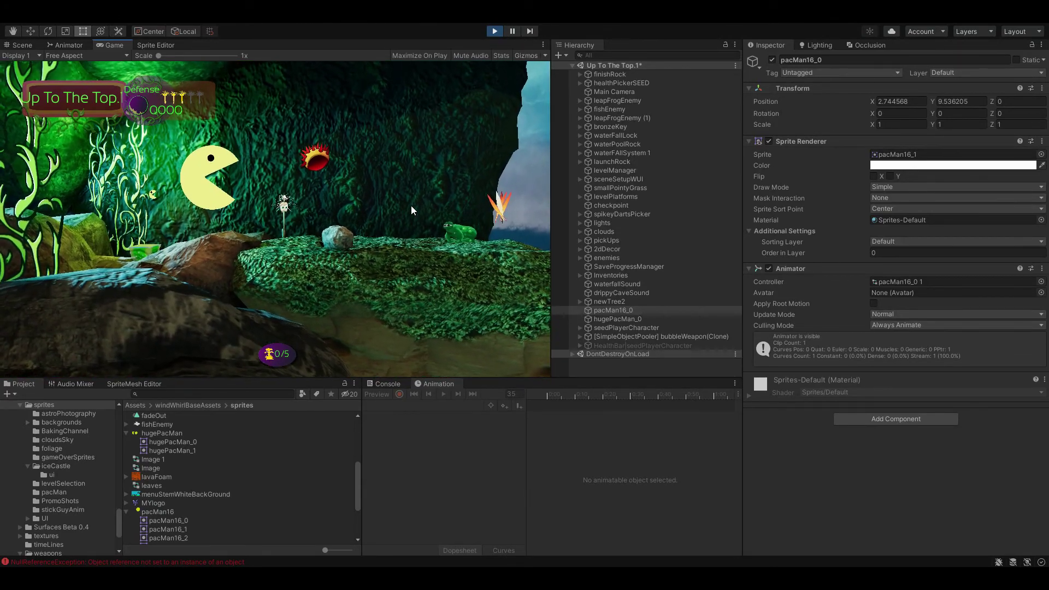
left_click(500, 31)
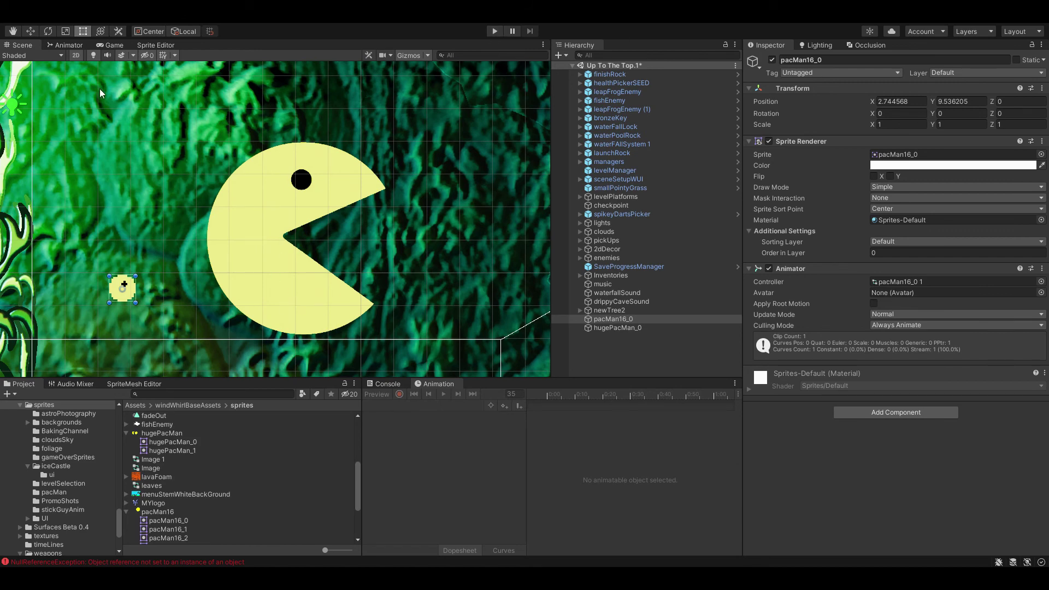
Switch the Scene view to 3D perspective and zoom and orbit in close on the huge Pac-Man's edge
left_click(76, 56)
key("w")
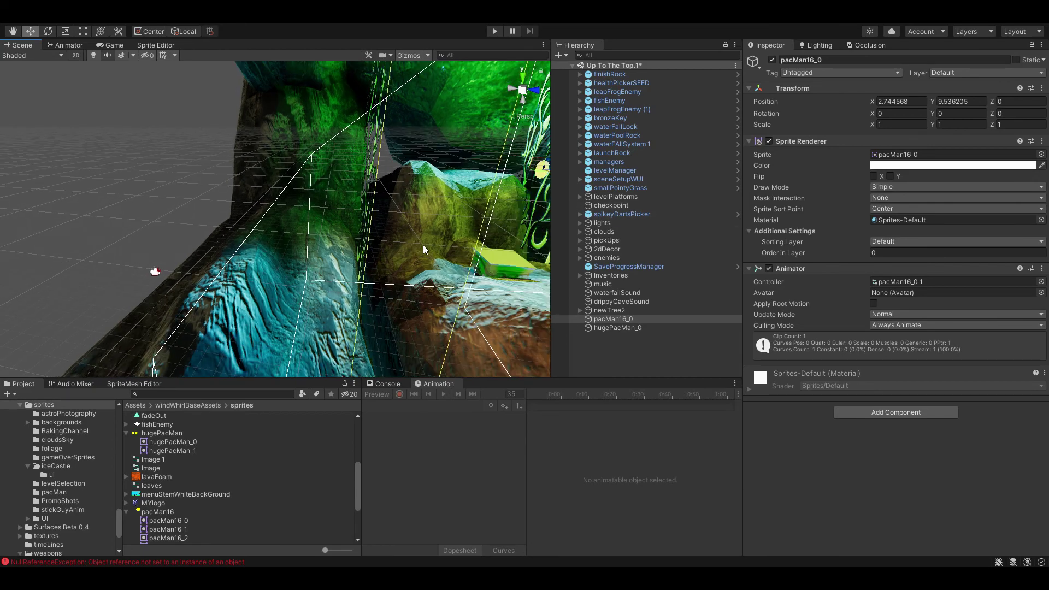
left_click_drag(423, 245, 315, 351)
scroll(270, 270, "up", 10)
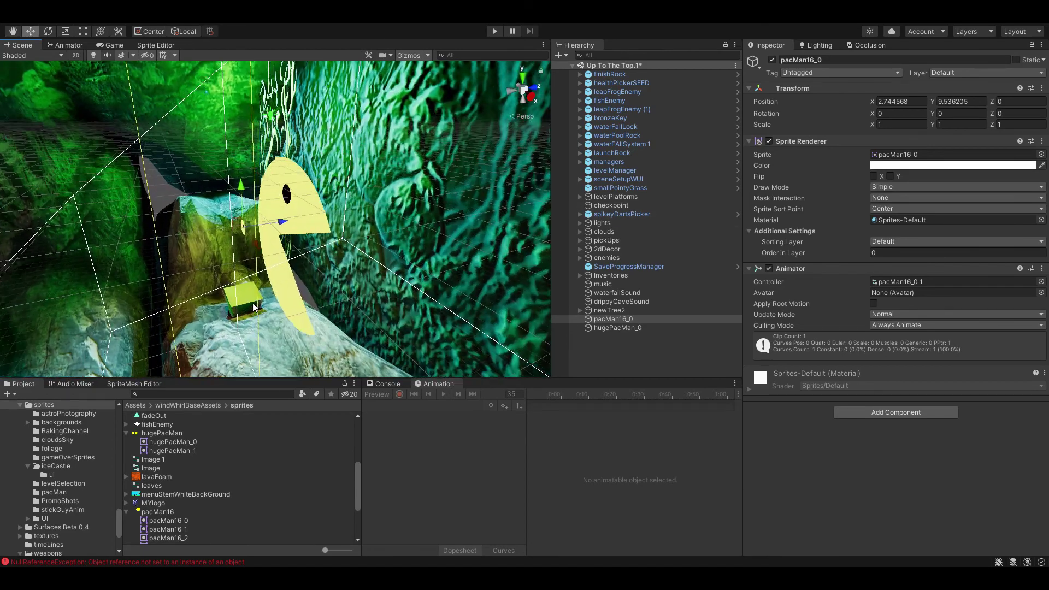
scroll(288, 264, "down", 2)
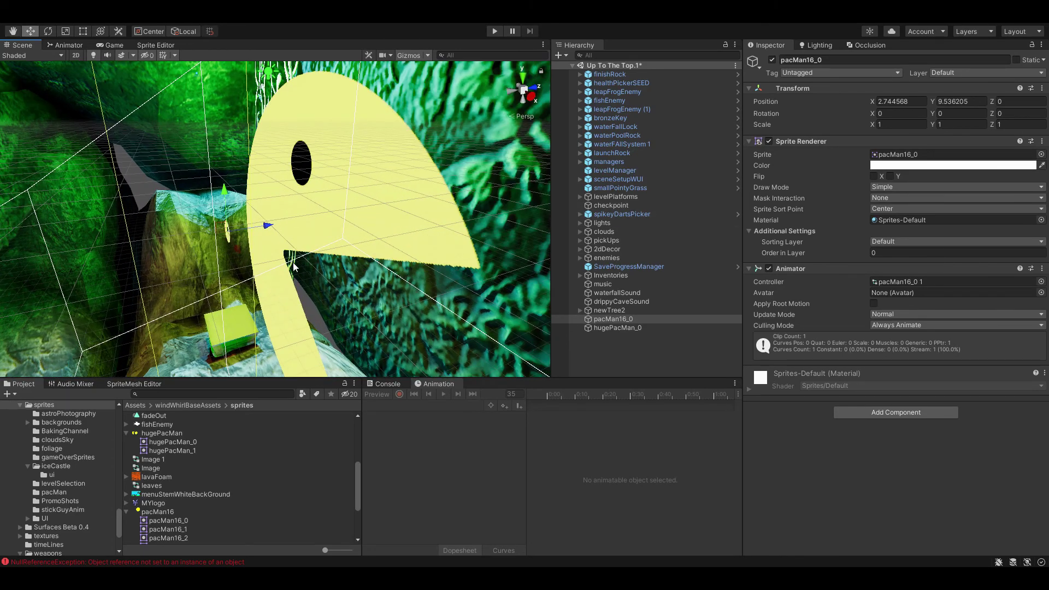
scroll(385, 265, "up", 8)
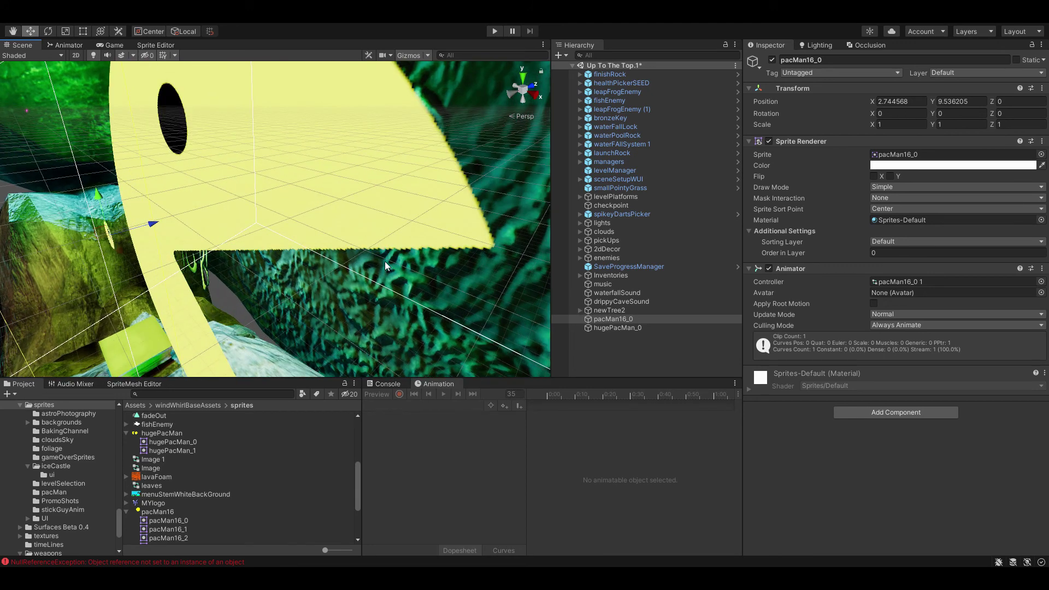
scroll(384, 261, "up", 3)
left_click_drag(385, 261, 421, 228)
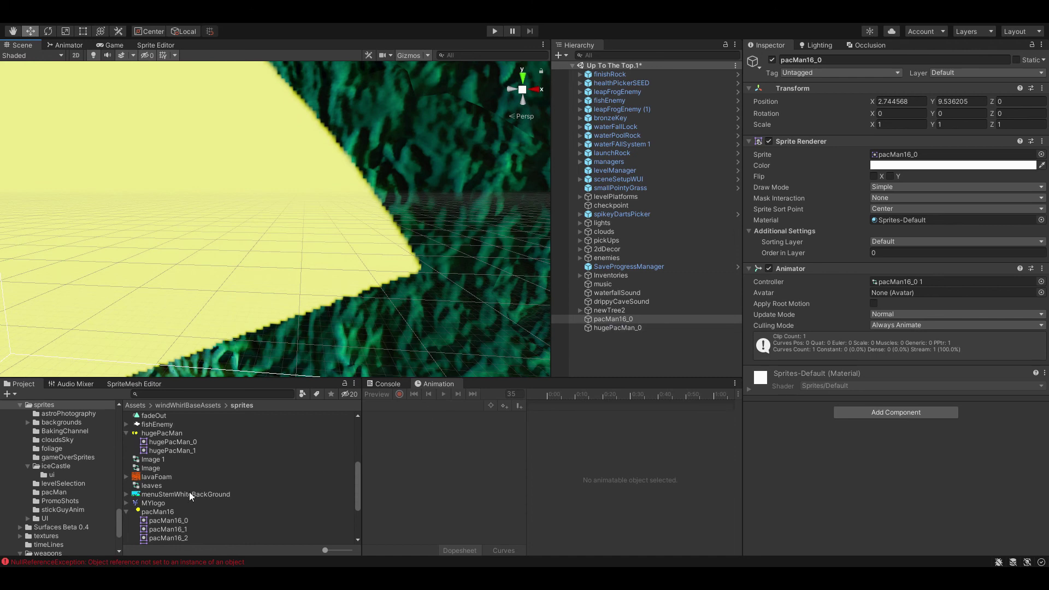
Set the hugePacMan texture's Filter Mode to Point (no filter) and inspect the pixelated edge
left_click(158, 435)
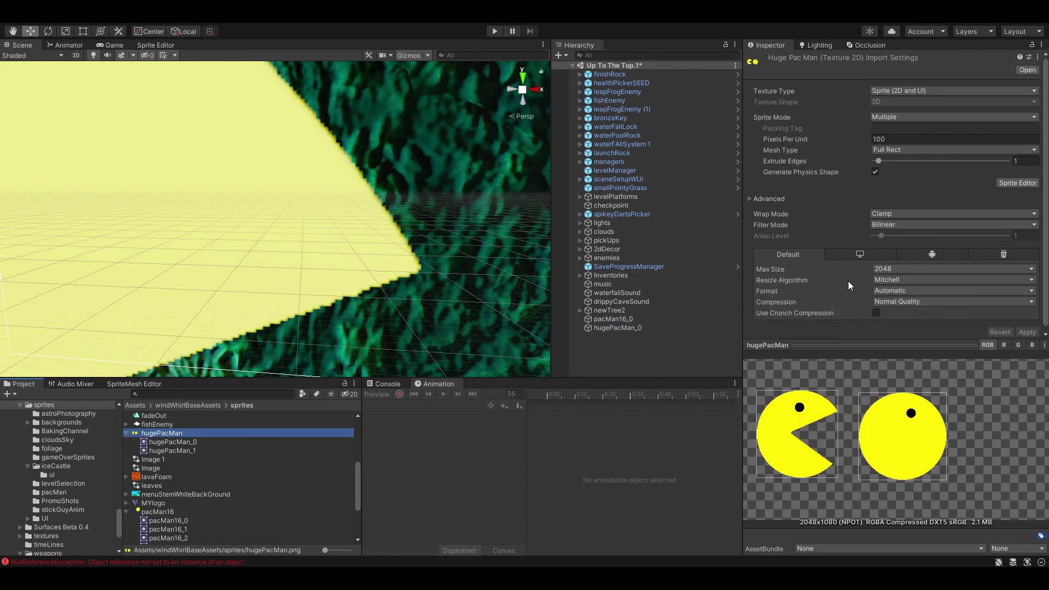
left_click(901, 226)
left_click(910, 236)
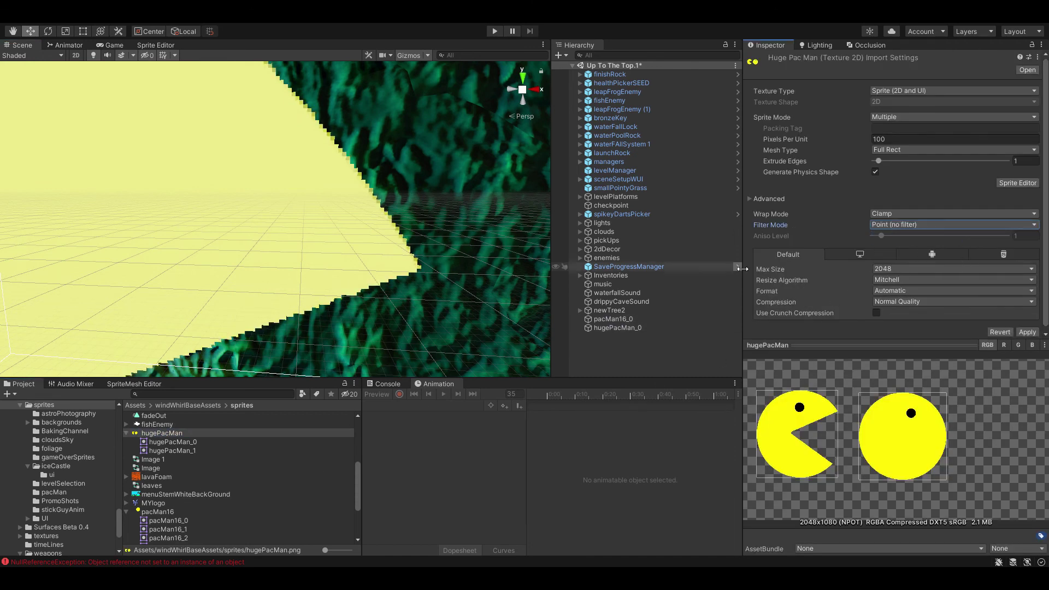
scroll(346, 277, "down", 3)
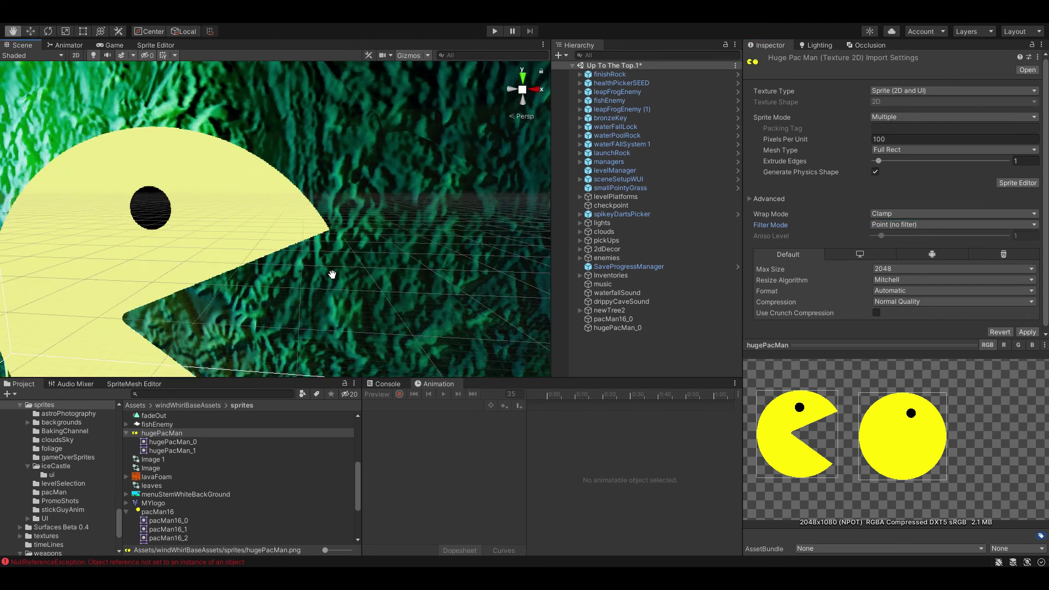
left_click_drag(333, 277, 425, 267)
scroll(389, 288, "up", 2)
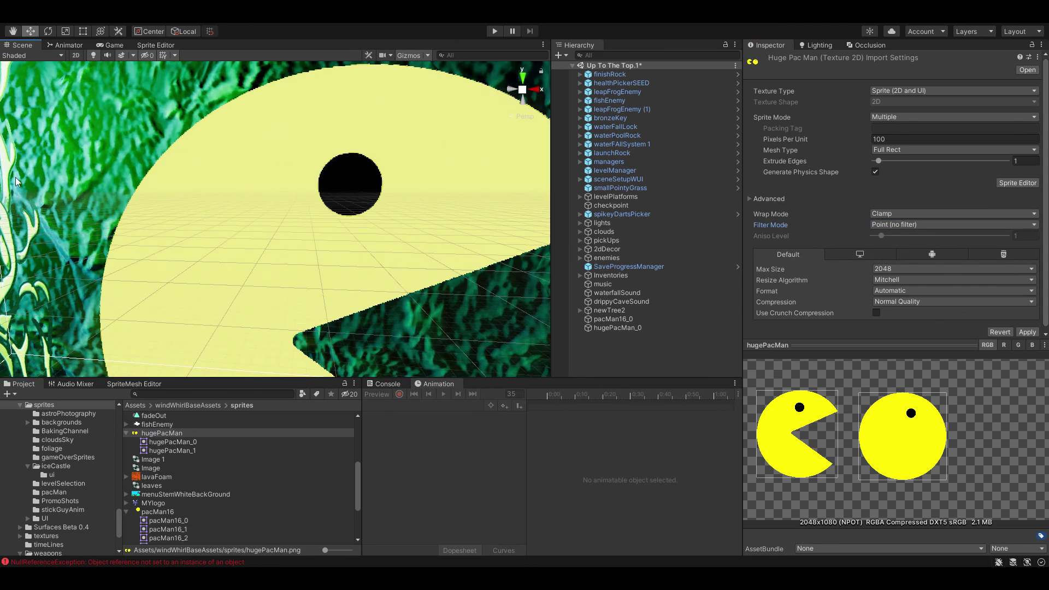
Set the hugePacMan texture's Filter Mode back to Bilinear for smooth edges
left_click(904, 223)
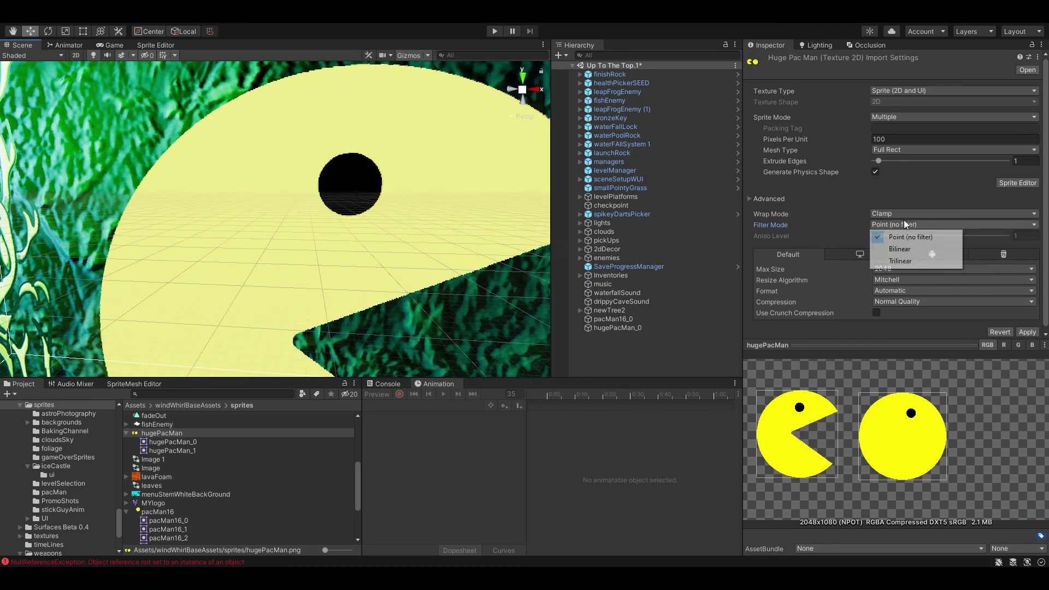
left_click(896, 249)
left_click_drag(525, 326, 414, 182)
scroll(407, 309, "up", 5)
scroll(409, 299, "down", 5)
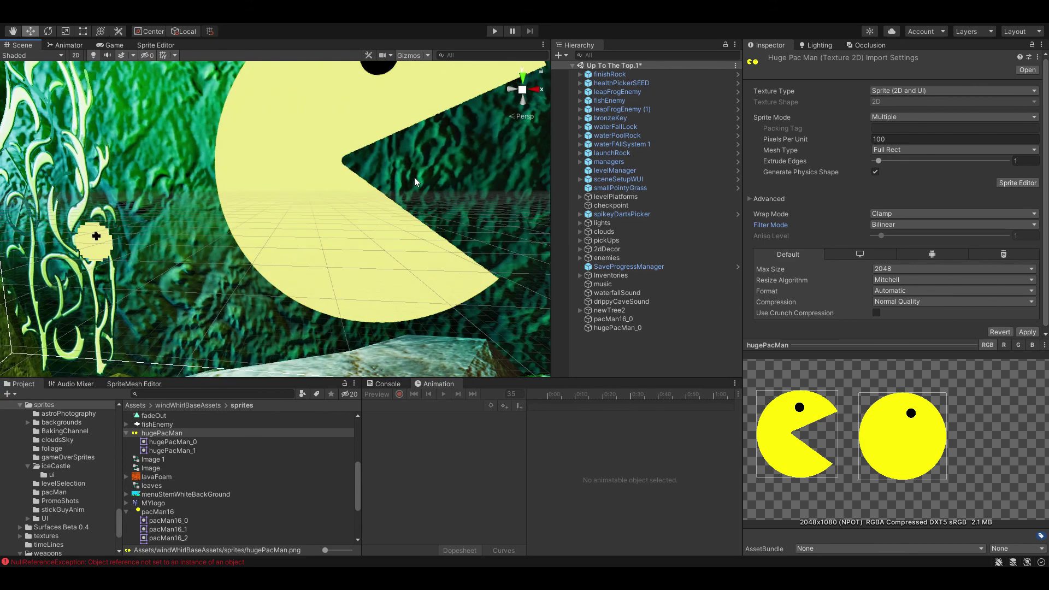
Return to the 2D view with the Rect tool, framing both Pac-Men and the nearby enemy
left_click(76, 56)
key("t")
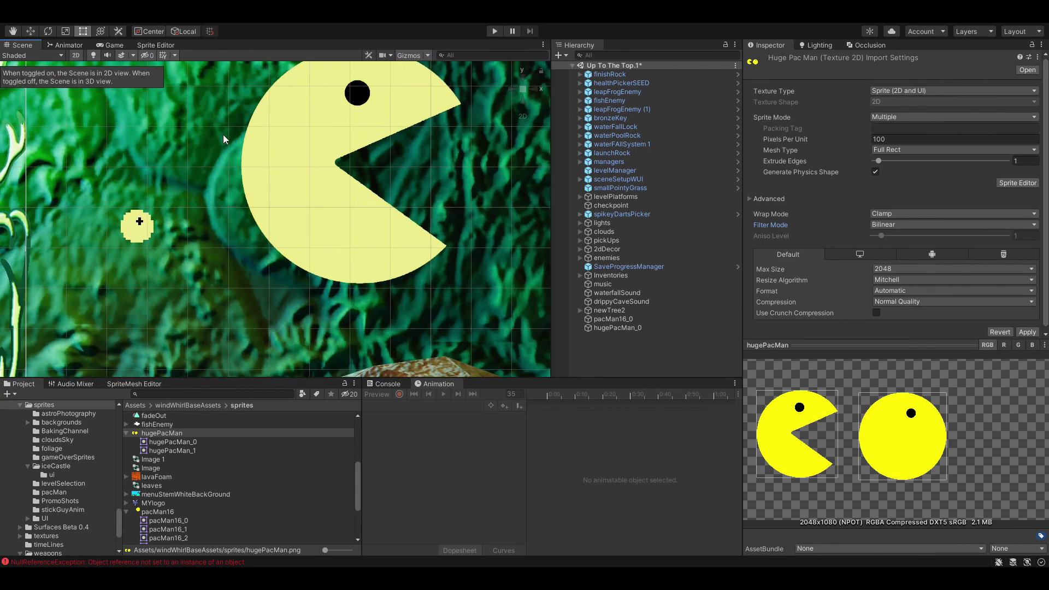
scroll(313, 154, "down", 2)
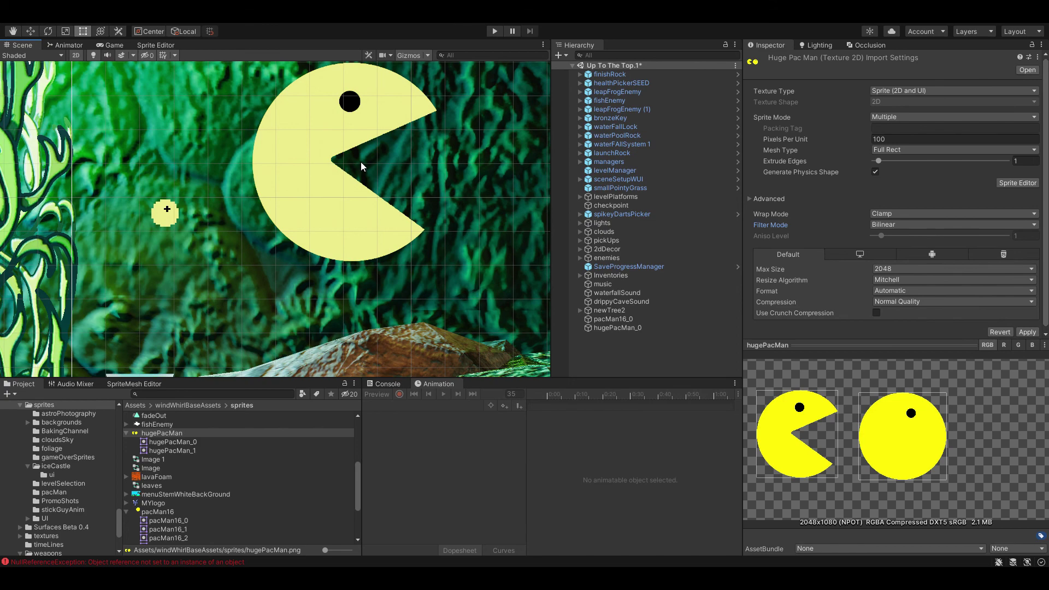
scroll(388, 160, "down", 3)
left_click_drag(388, 160, 317, 250)
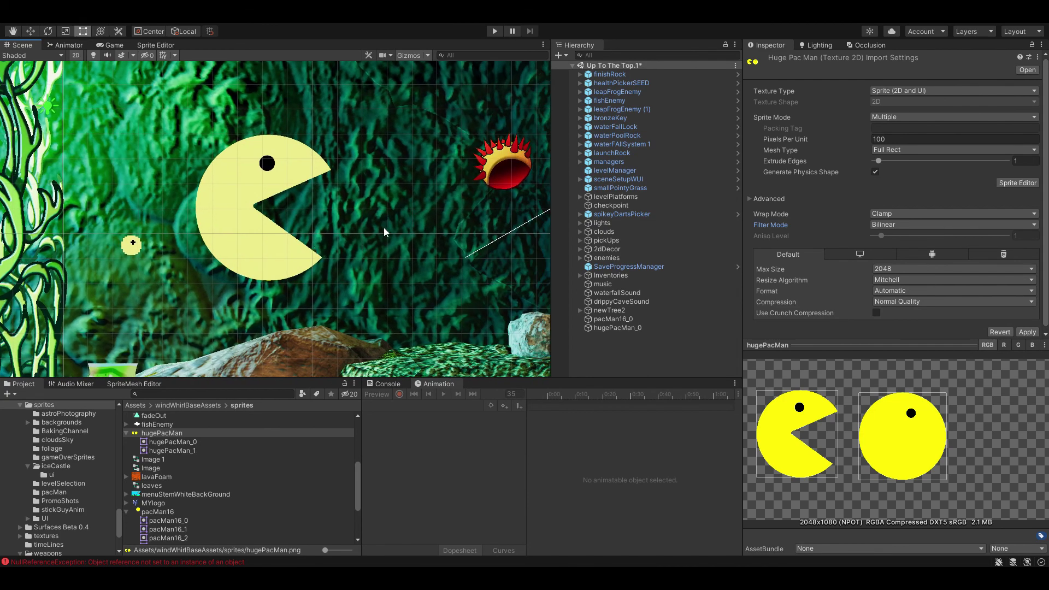